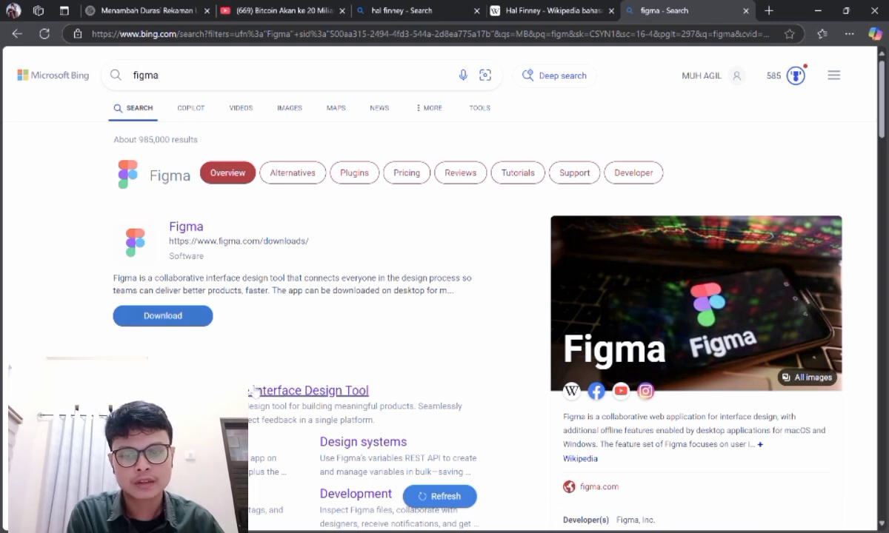
Open the Figma website from the search results and sign in with a Google account
click(253, 390)
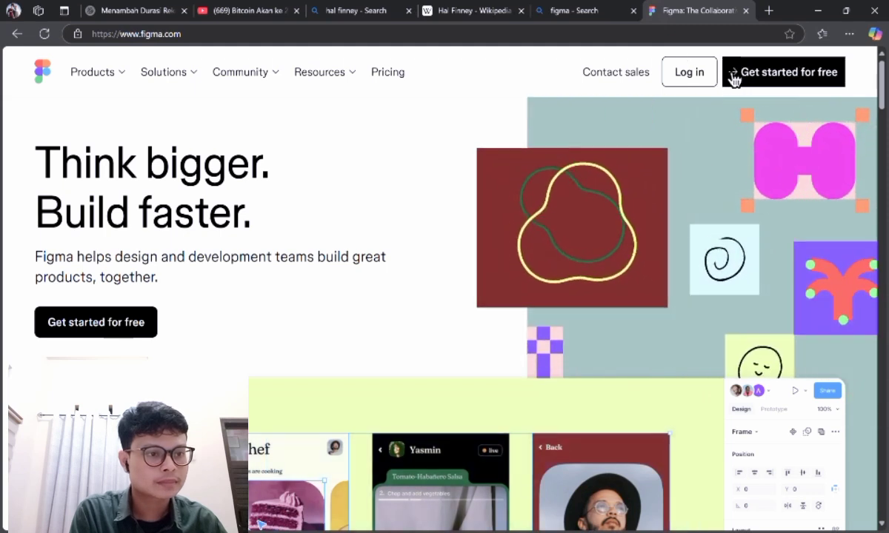
click(734, 75)
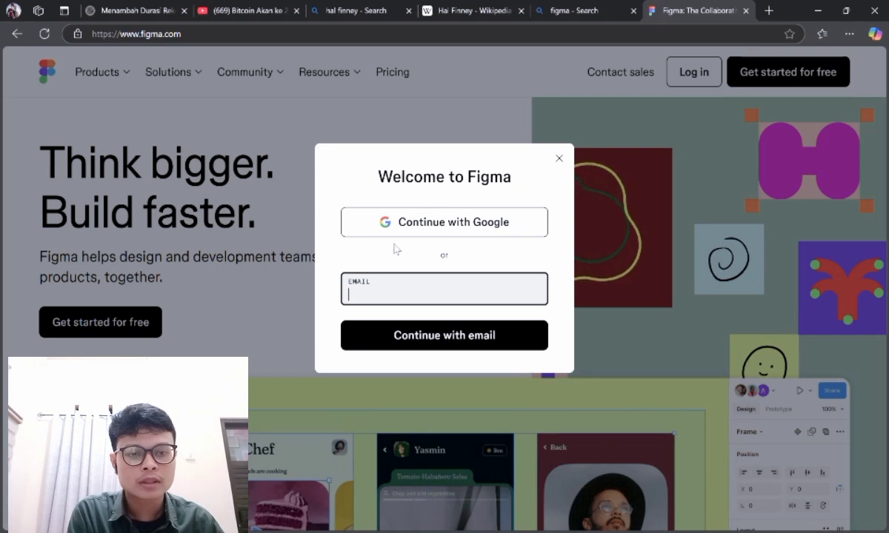
click(428, 217)
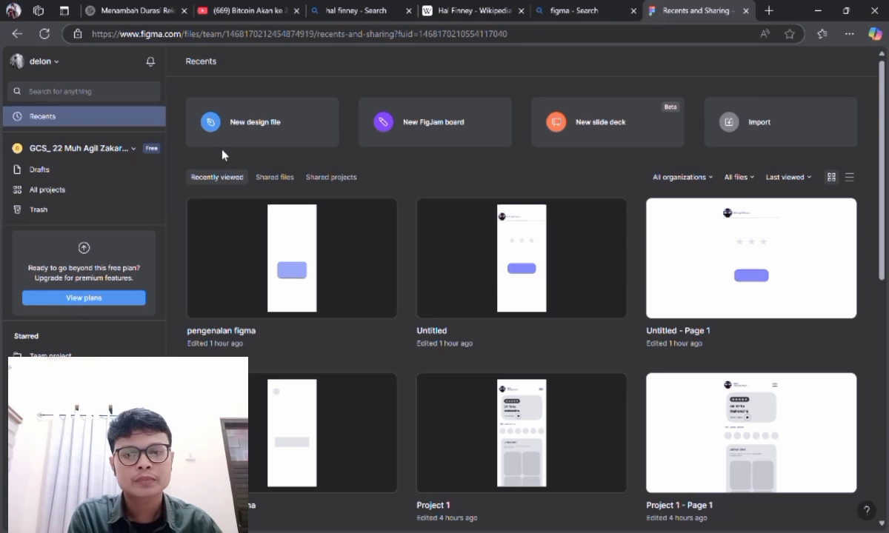
Create a new design file and add a frame using the iPhone 14 & 15 Pro Max phone preset
click(262, 131)
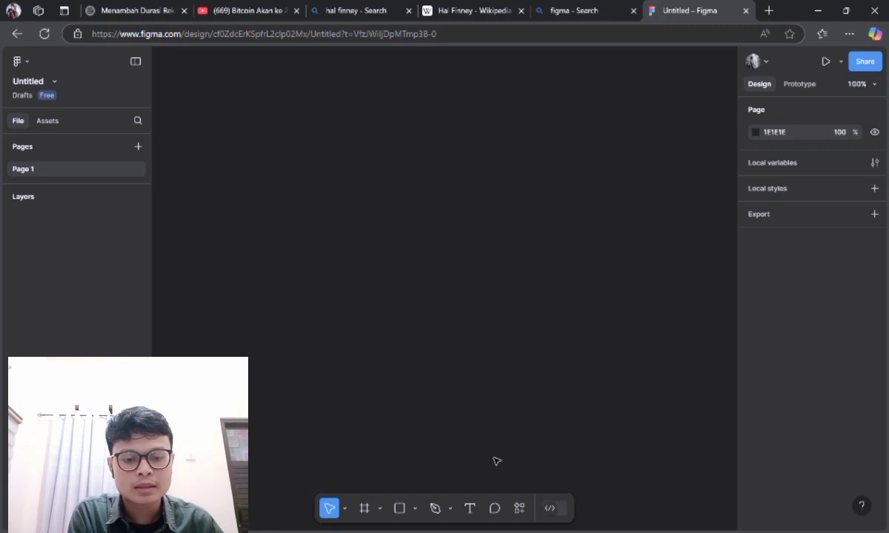
click(380, 508)
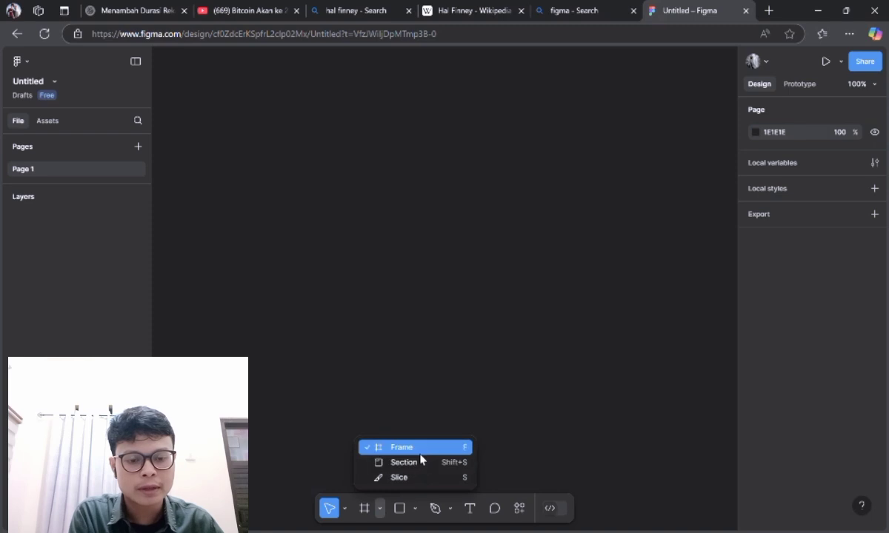
click(427, 447)
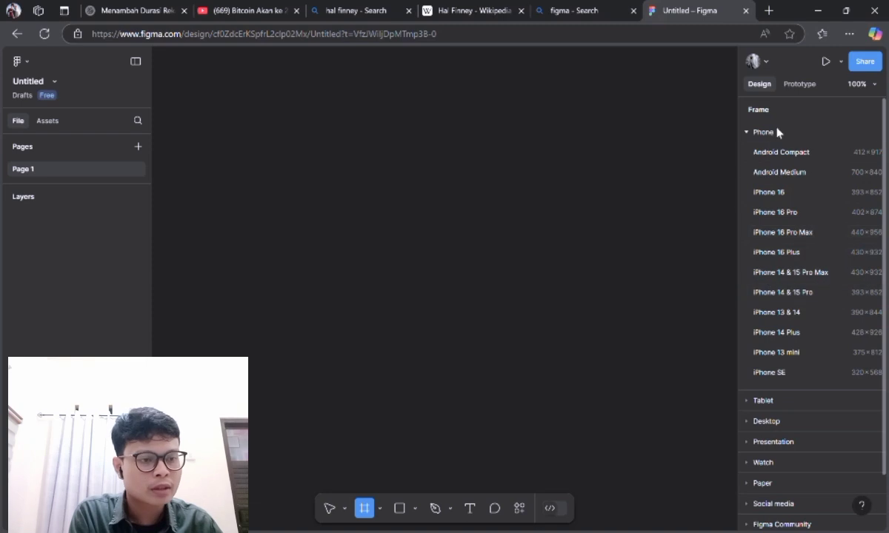
scroll(744, 178, down, 2)
scroll(748, 193, up, 2)
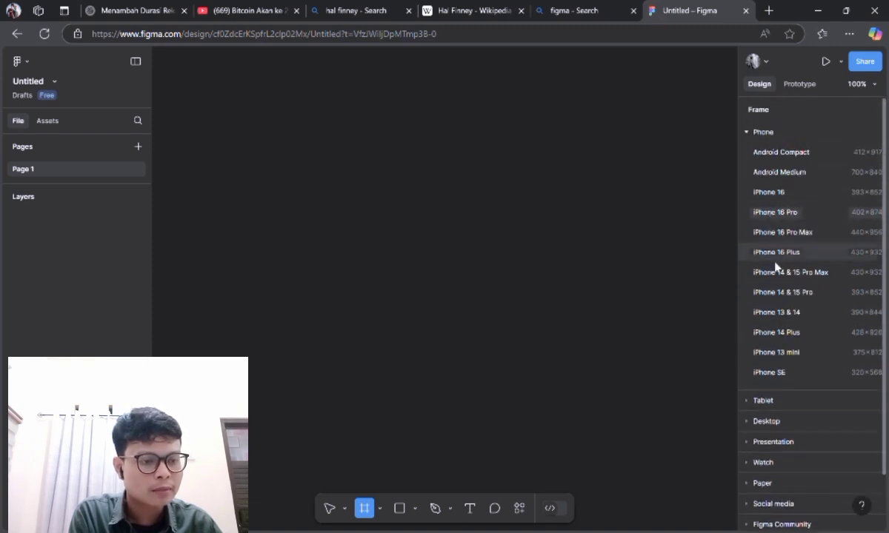
scroll(741, 296, down, 2)
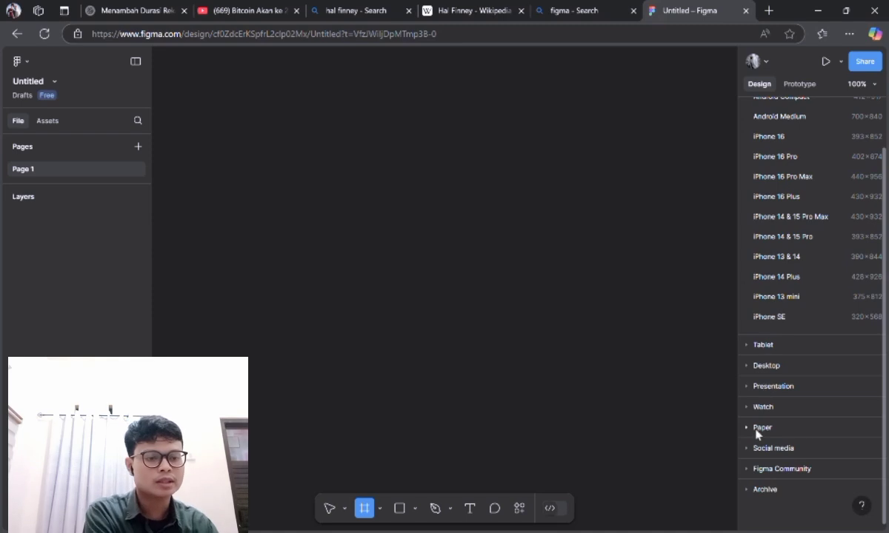
scroll(774, 370, up, 2)
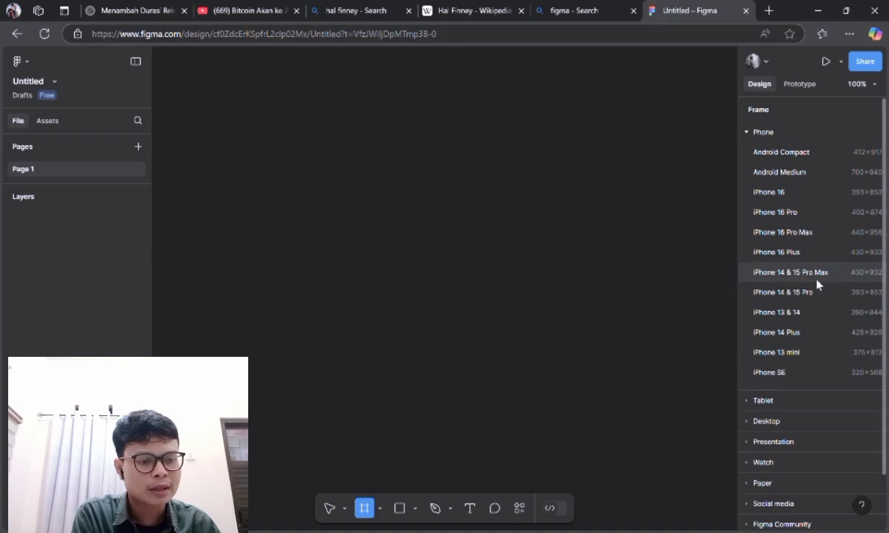
click(781, 273)
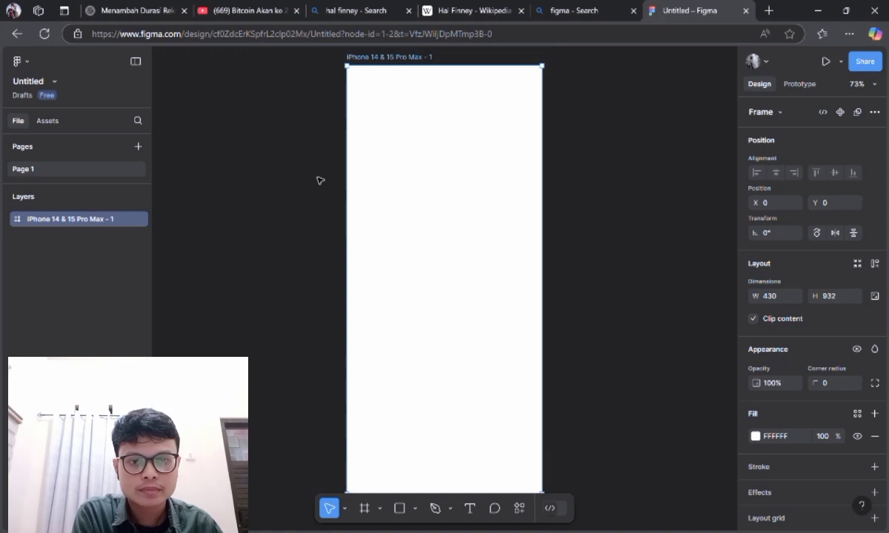
Rename the design file as "pengenalan figma"
click(37, 82)
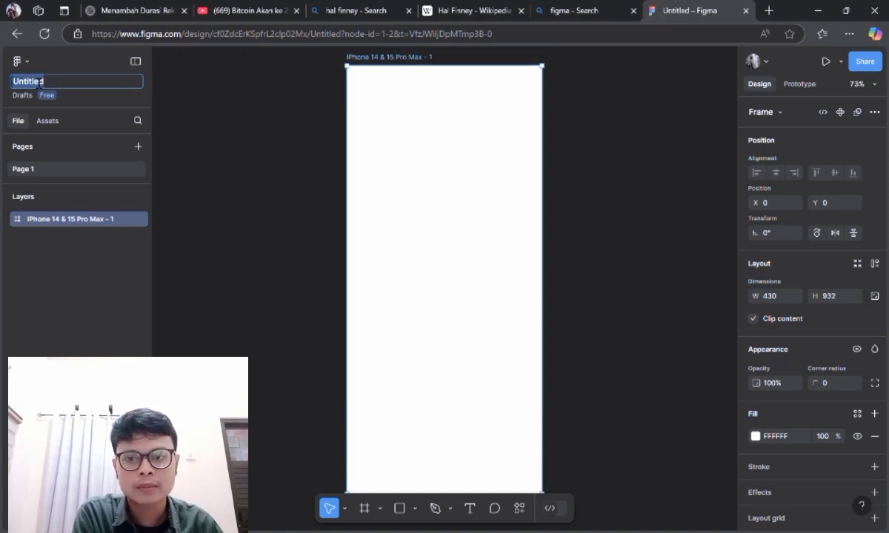
key(BackSpace)
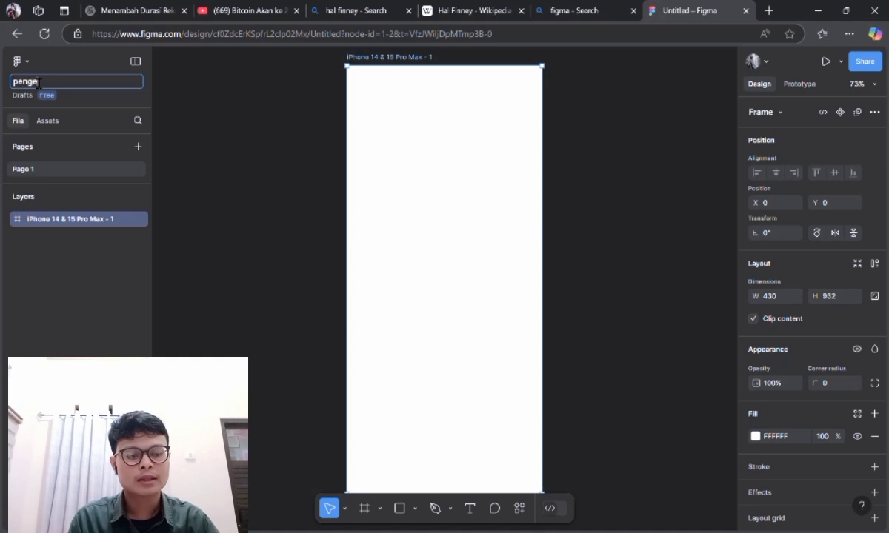
key(BackSpace)
key(BackSpace)
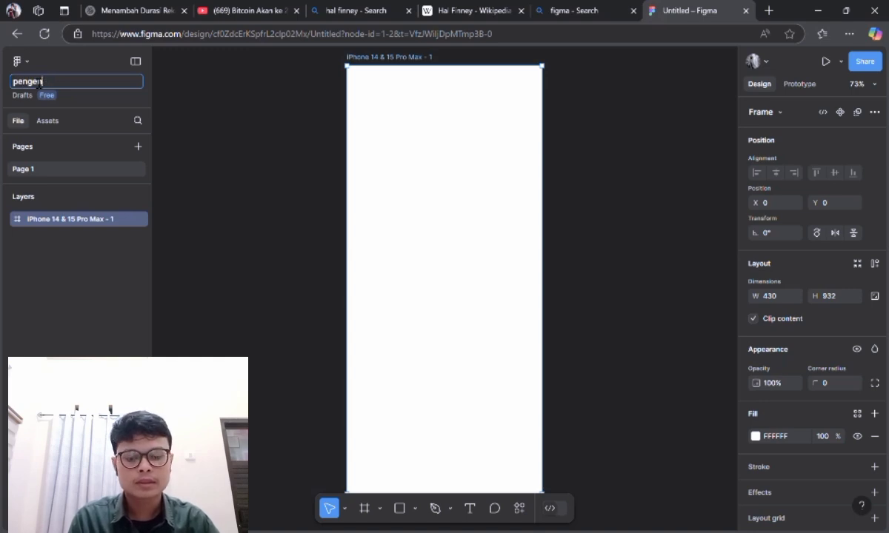
text(alan figma)
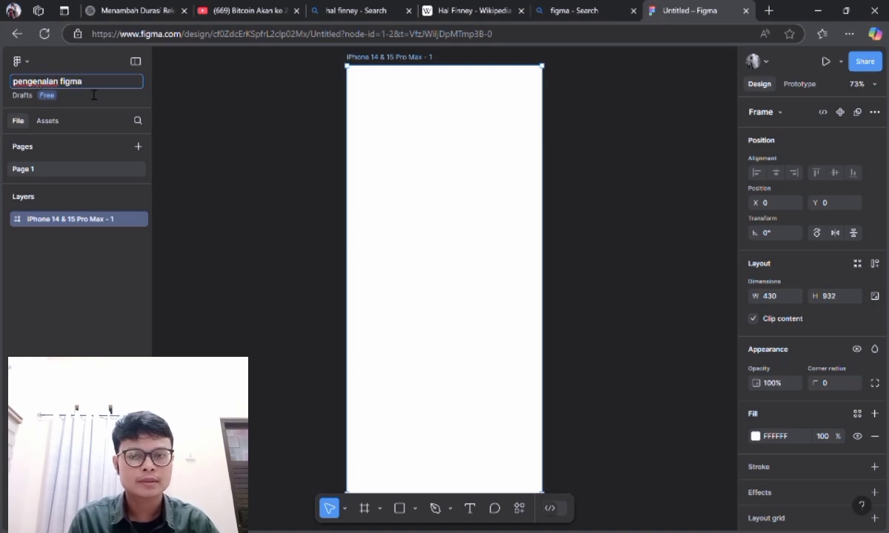
key(Return)
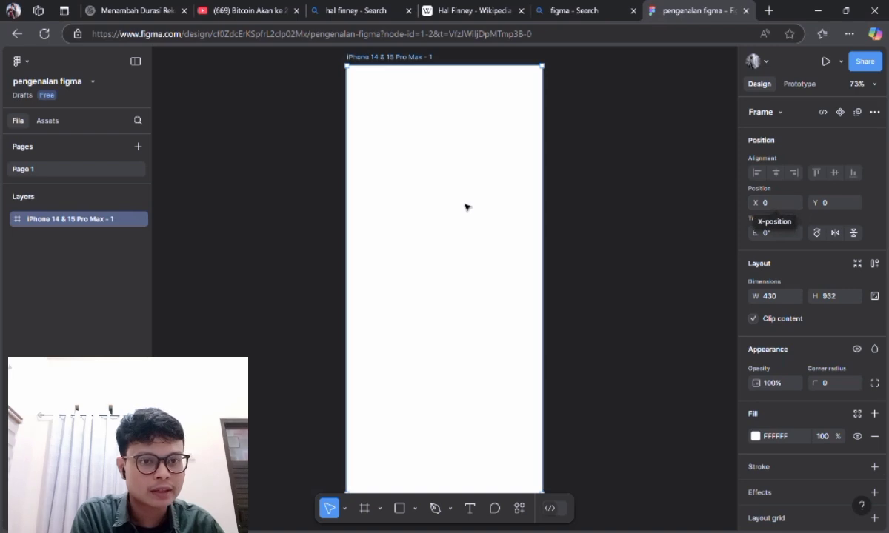
Rotate the iPhone frame to 90° and set its rotation back to 0°
click(778, 235)
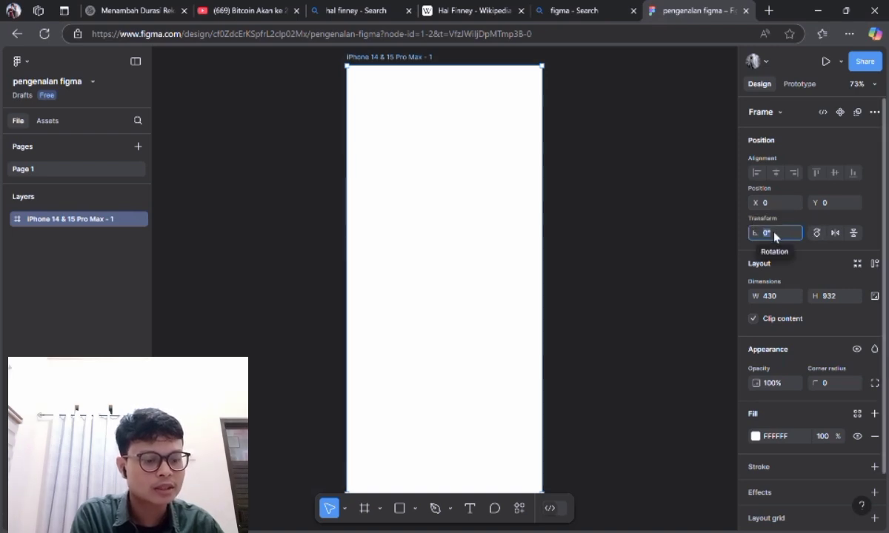
text(90)
key(Return)
click(775, 234)
key(BackSpace)
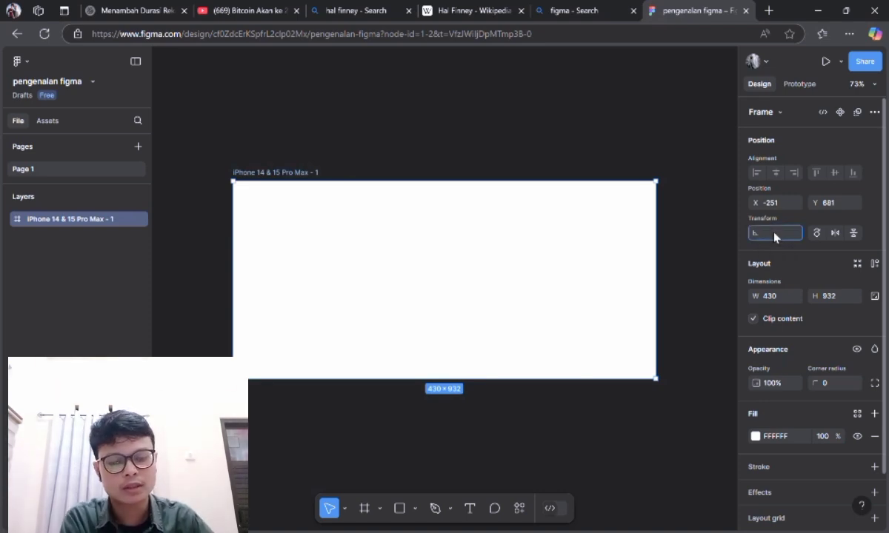
text(0)
key(Return)
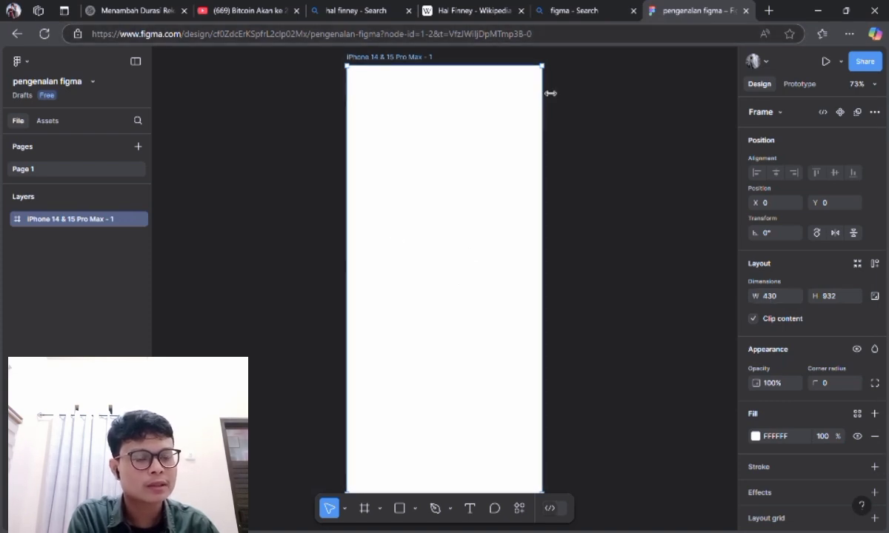
scroll(785, 288, down, 2)
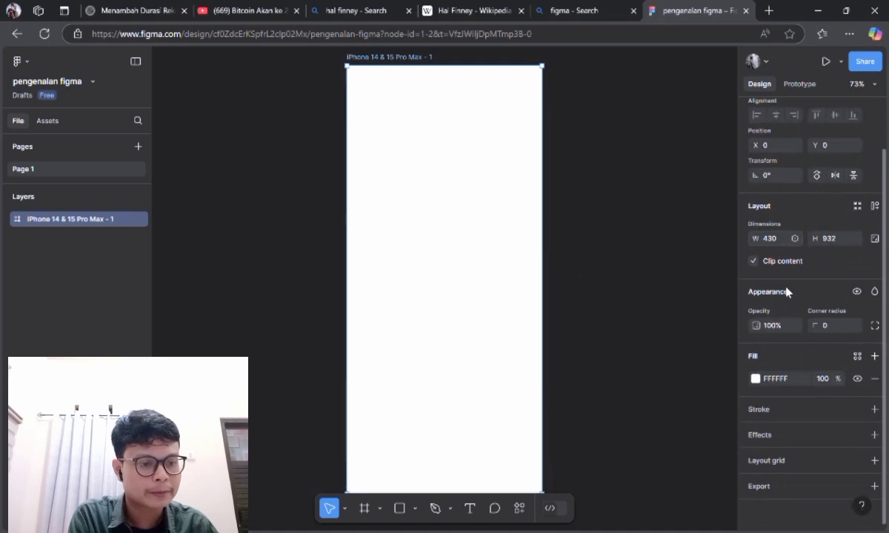
click(756, 382)
mouse_move(591, 216)
mouse_down()
mouse_move(621, 249)
mouse_move(657, 264)
mouse_move(653, 240)
mouse_move(622, 261)
mouse_move(615, 296)
mouse_move(582, 206)
mouse_move(663, 268)
mouse_move(580, 211)
mouse_up()
click(632, 146)
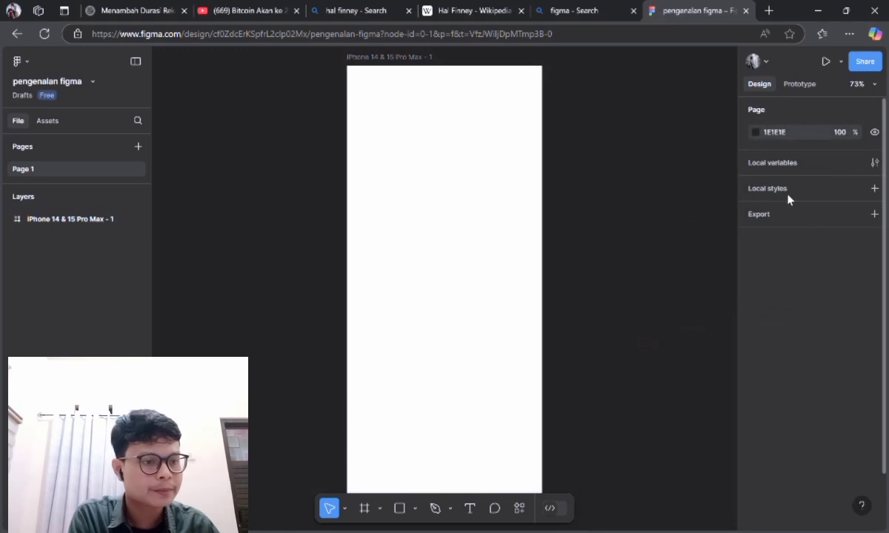
Add a stroke to the iPhone frame
click(106, 221)
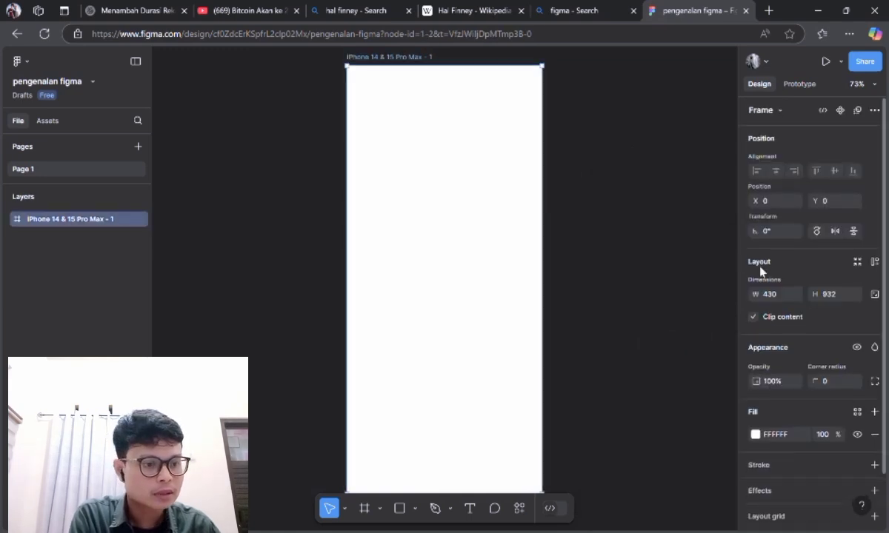
scroll(736, 295, down, 2)
click(874, 409)
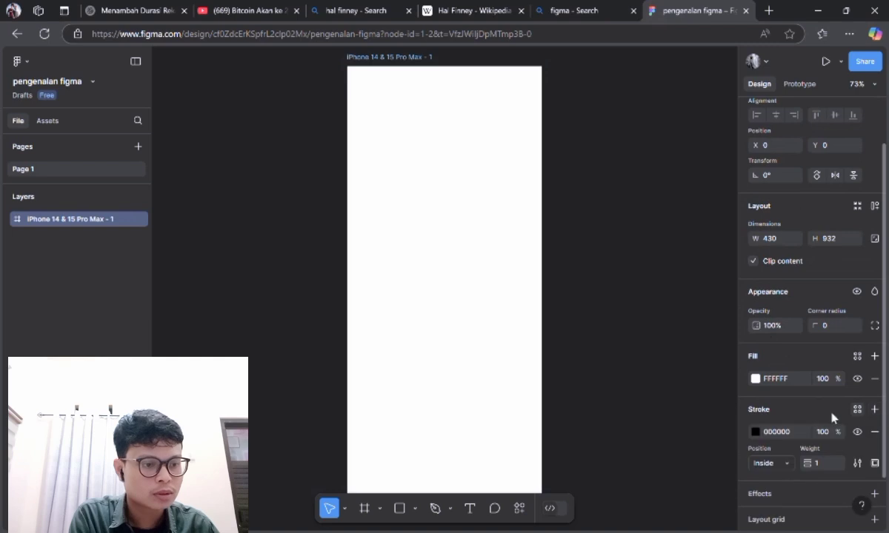
click(670, 248)
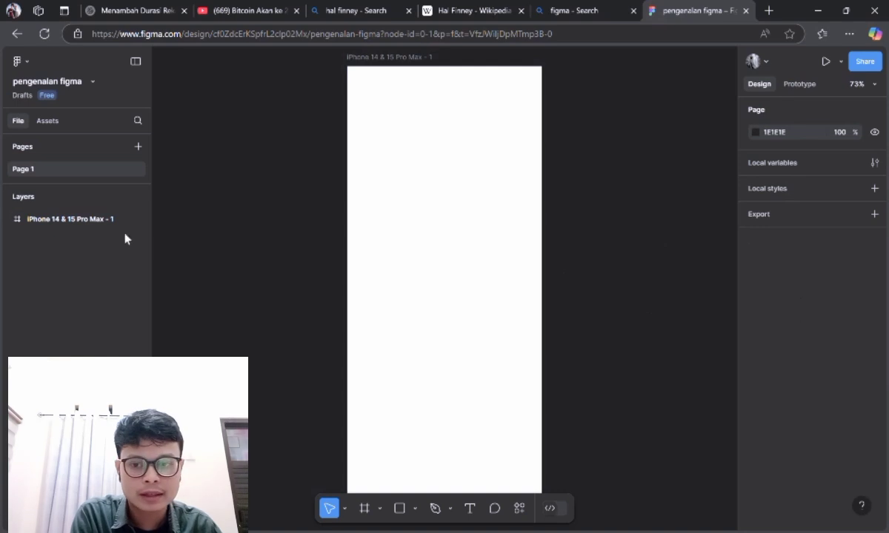
Change the iPhone frame's stroke color to red, F80000
click(504, 281)
scroll(763, 382, down, 3)
click(755, 372)
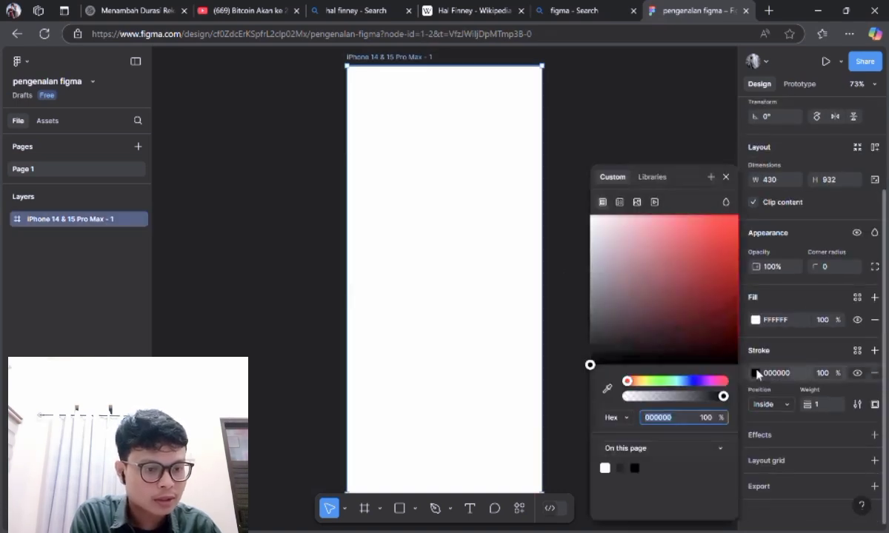
drag(589, 365, 739, 216)
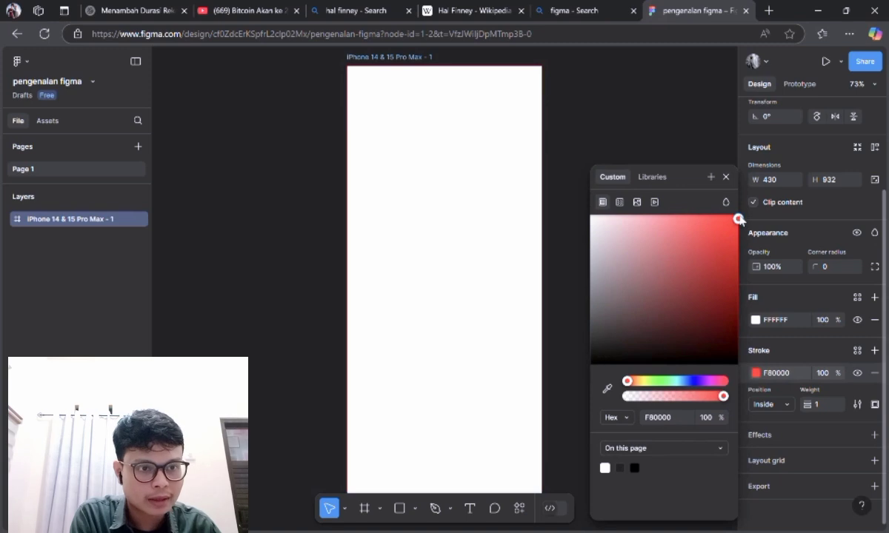
click(586, 109)
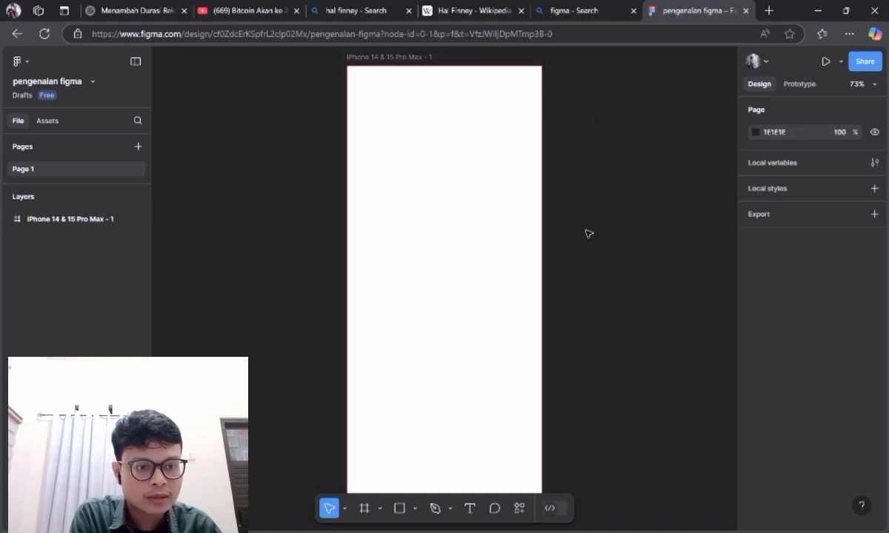
Set the iPhone frame's stroke color back to black, 000000
click(82, 220)
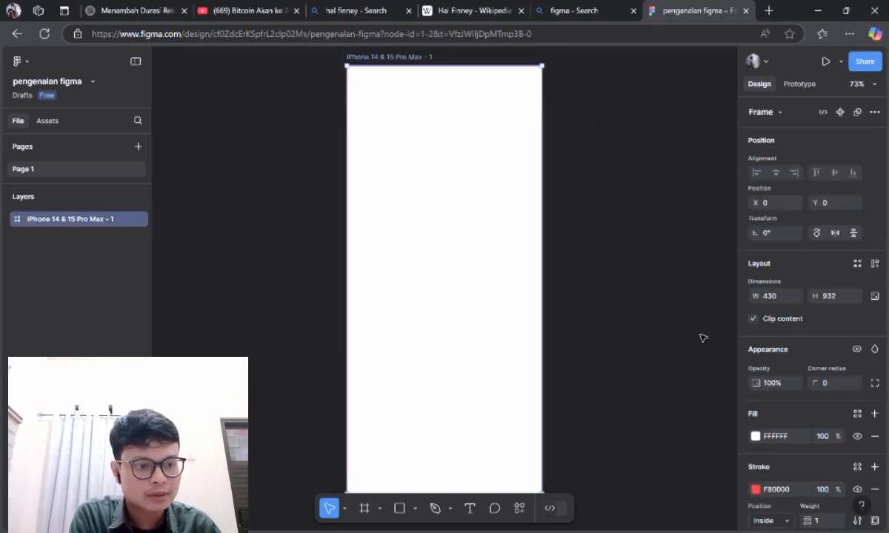
scroll(774, 397, down, 3)
click(756, 373)
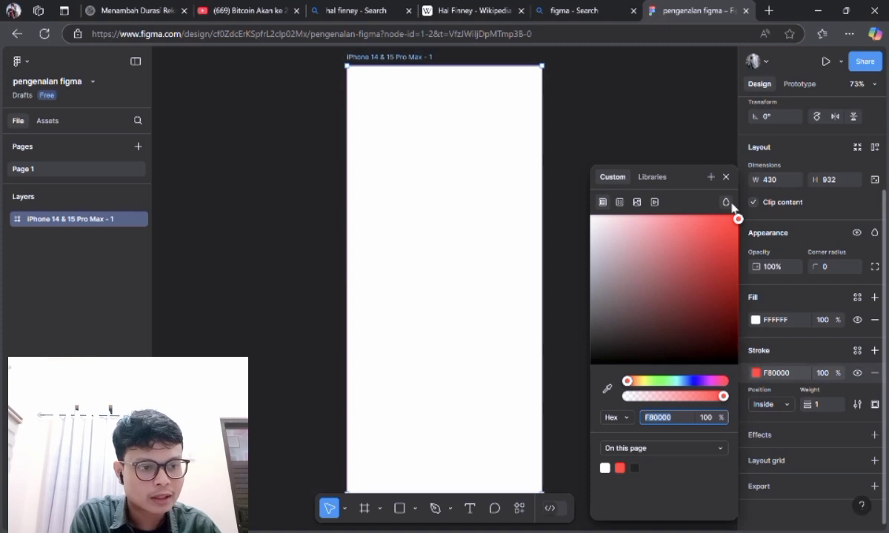
click(722, 319)
drag(726, 348, 738, 366)
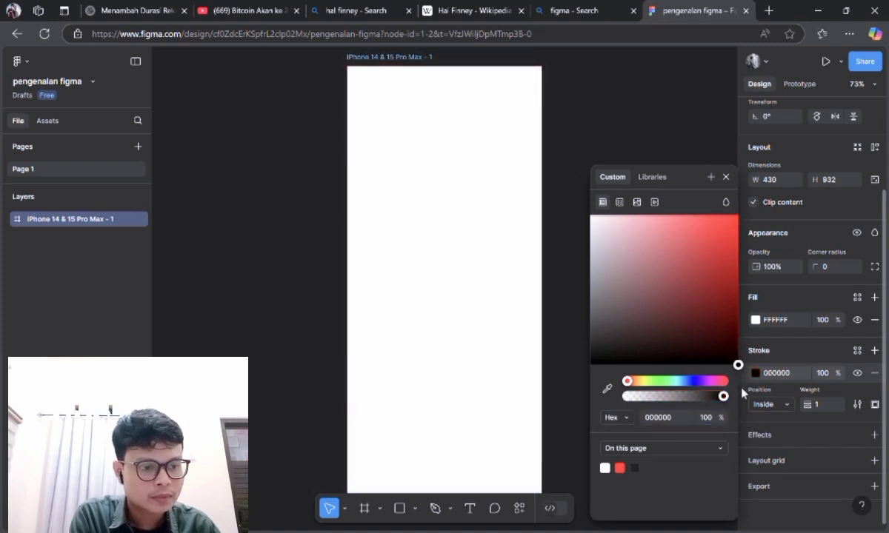
click(700, 131)
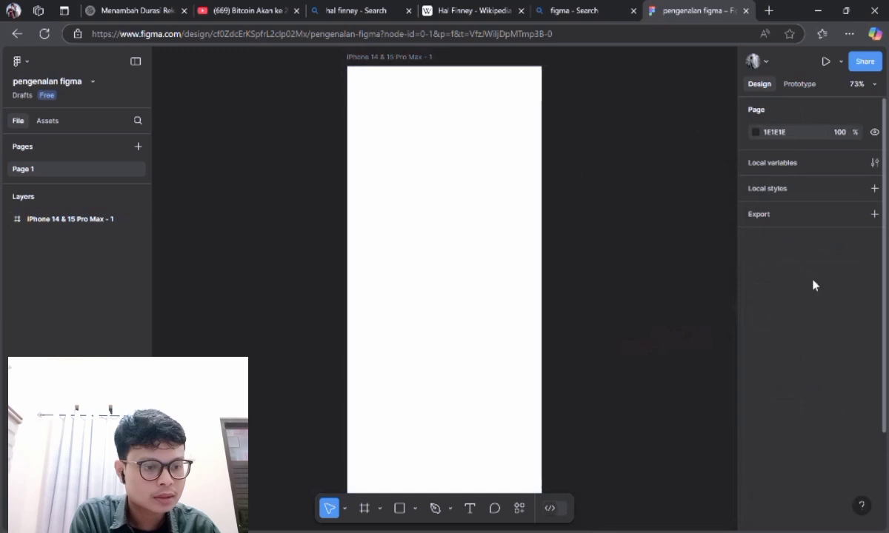
Draw a rectangle about 236 × 164 inside the iPhone frame, at about X 102, Y 489
click(401, 244)
scroll(859, 357, down, 3)
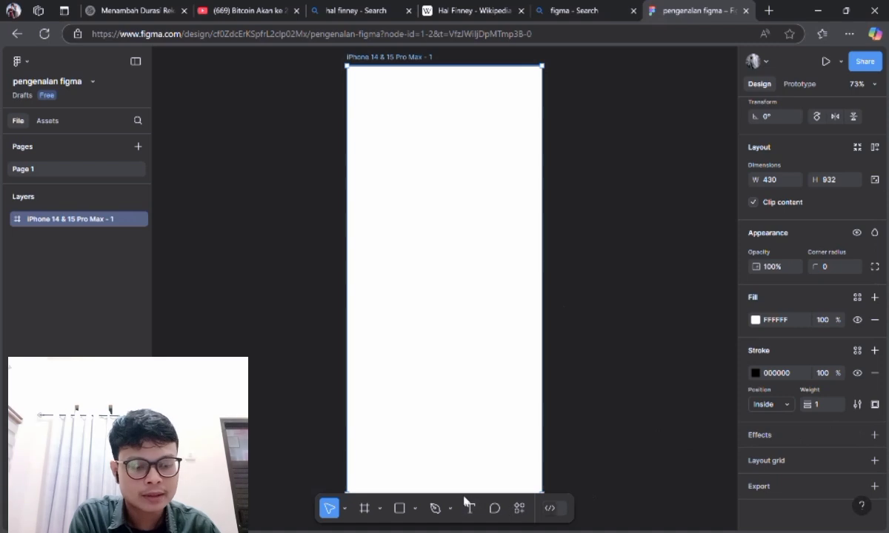
click(414, 509)
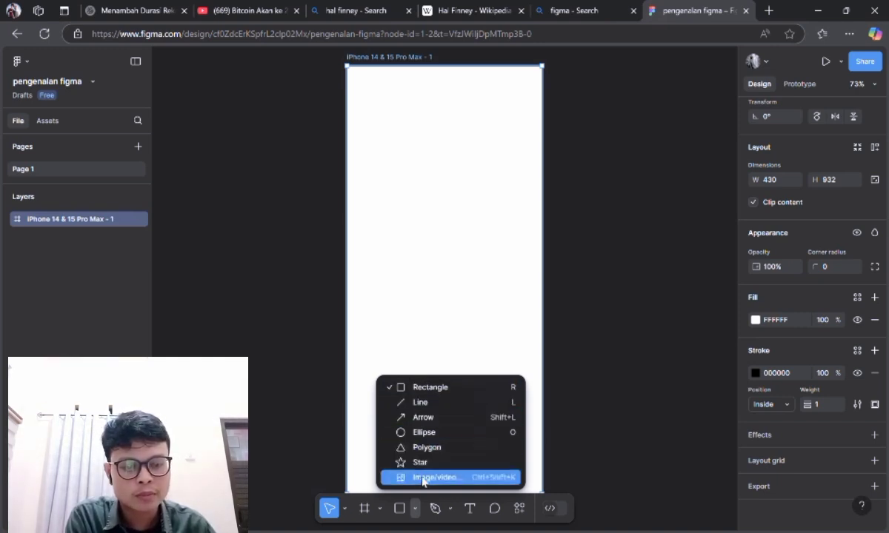
click(440, 388)
mouse_move(393, 289)
mouse_down()
mouse_move(480, 365)
mouse_move(520, 369)
mouse_move(509, 376)
mouse_up()
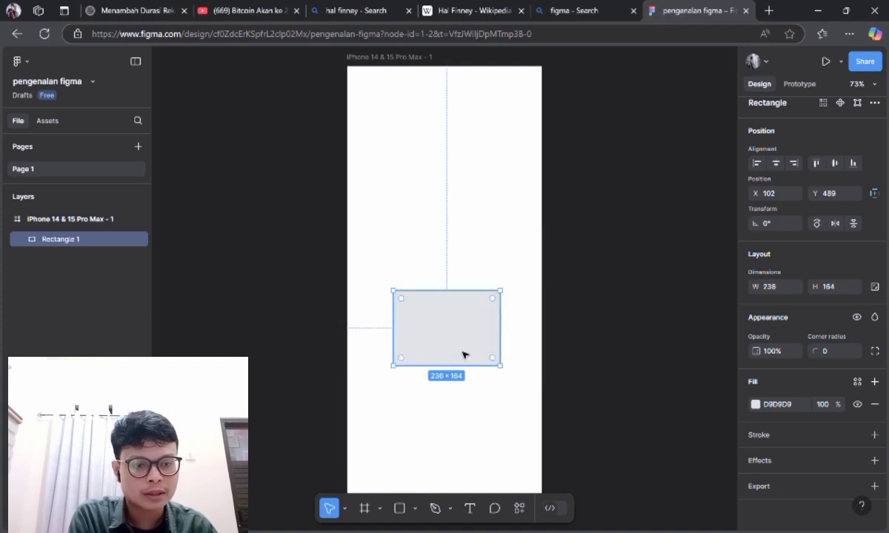
Examine the rectangle's position, rotation, dimension and appearance properties
click(600, 323)
click(476, 310)
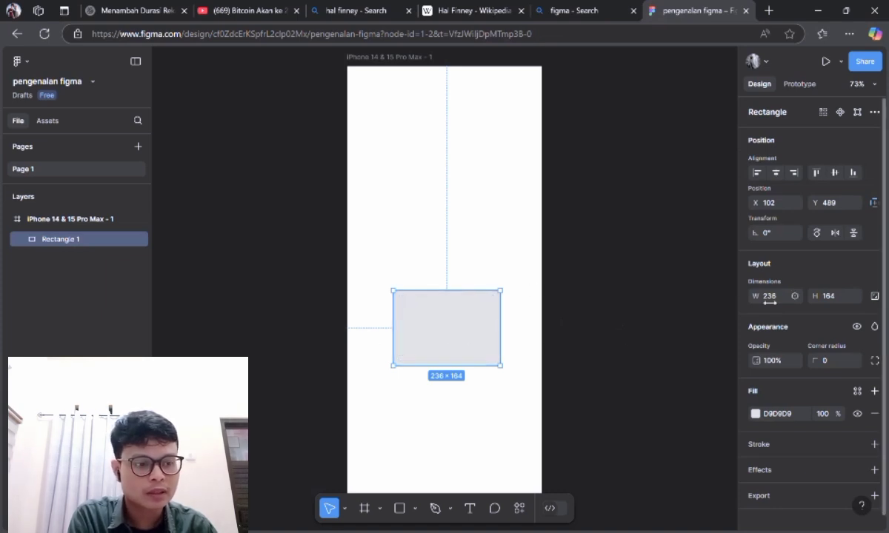
scroll(803, 361, down, 1)
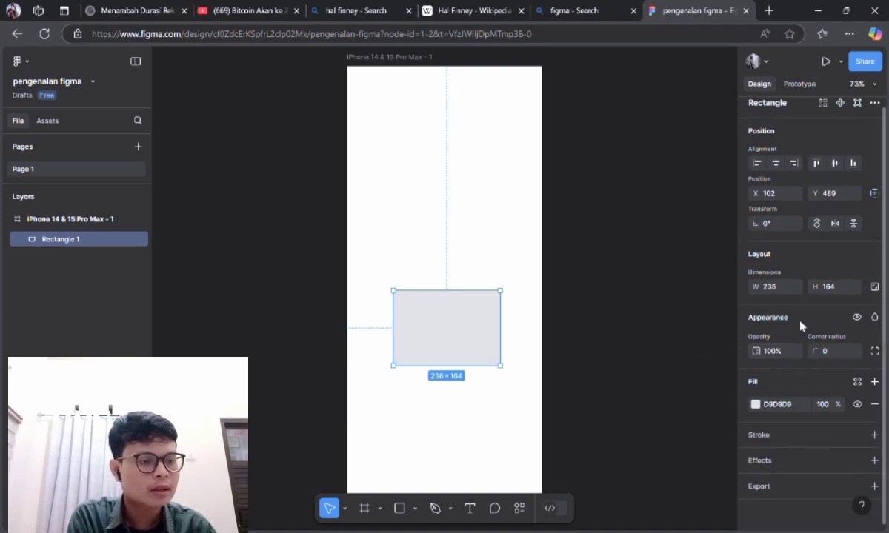
scroll(829, 360, up, 1)
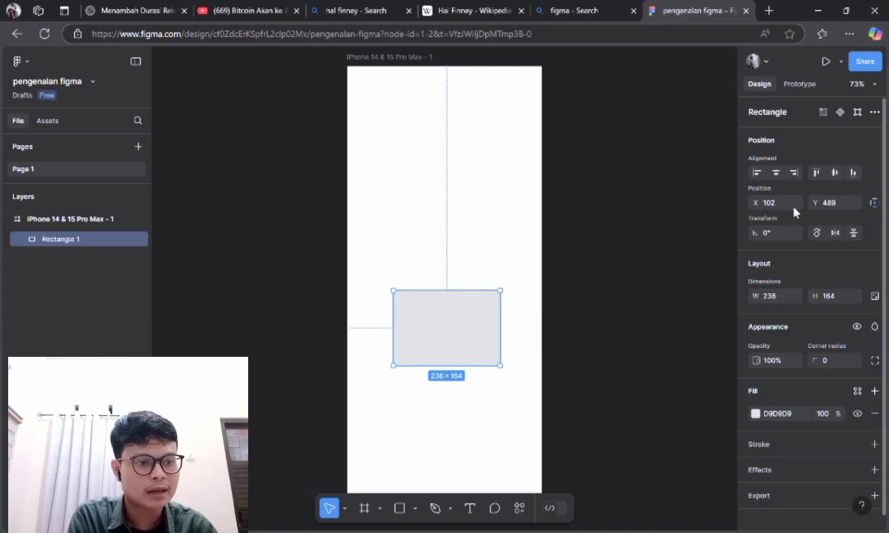
click(771, 234)
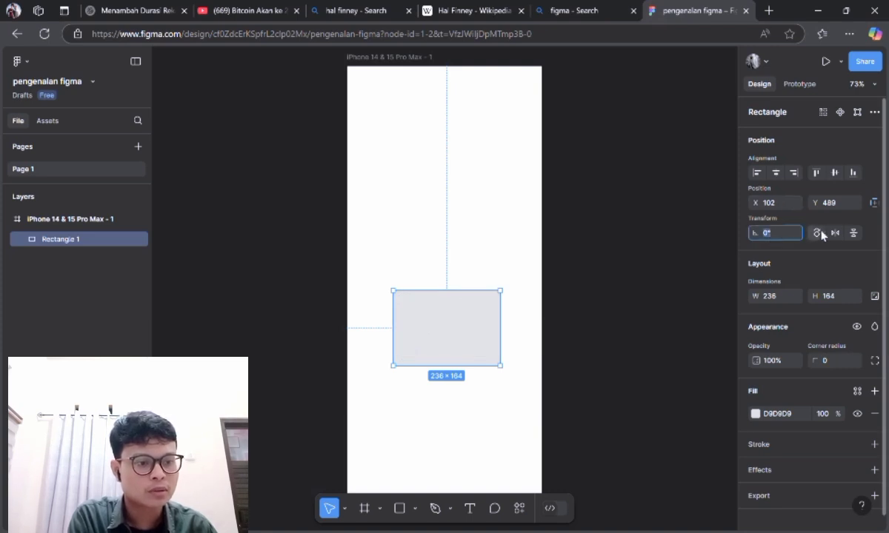
scroll(774, 274, down, 1)
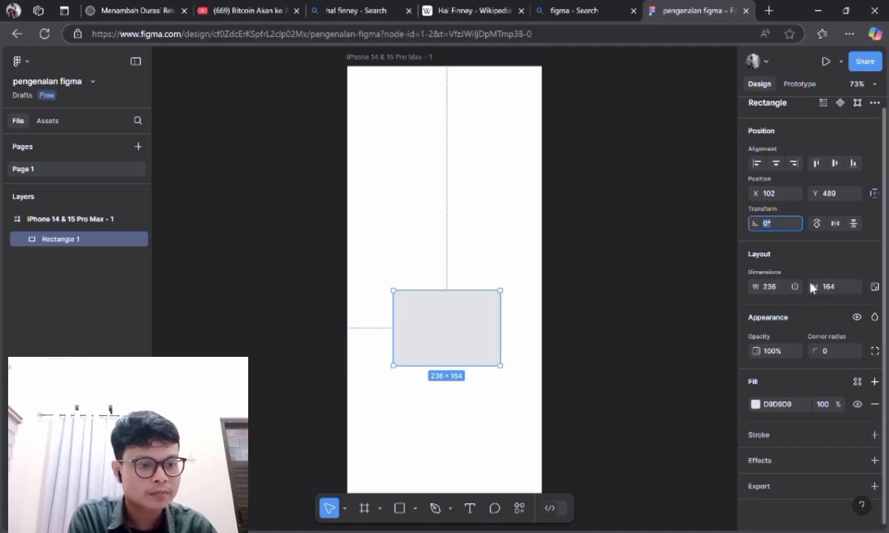
click(786, 287)
click(853, 286)
click(807, 260)
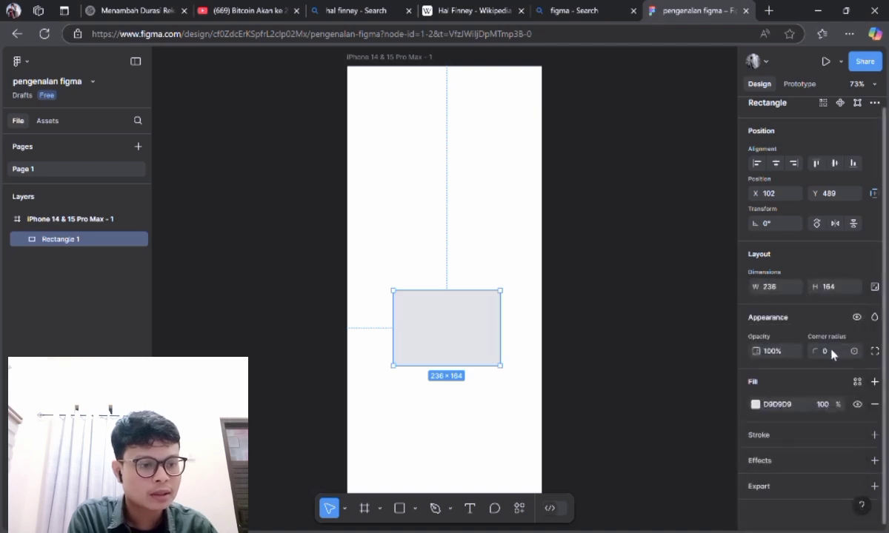
Set the rectangle's corner radius to 30 on all corners
click(550, 305)
click(466, 317)
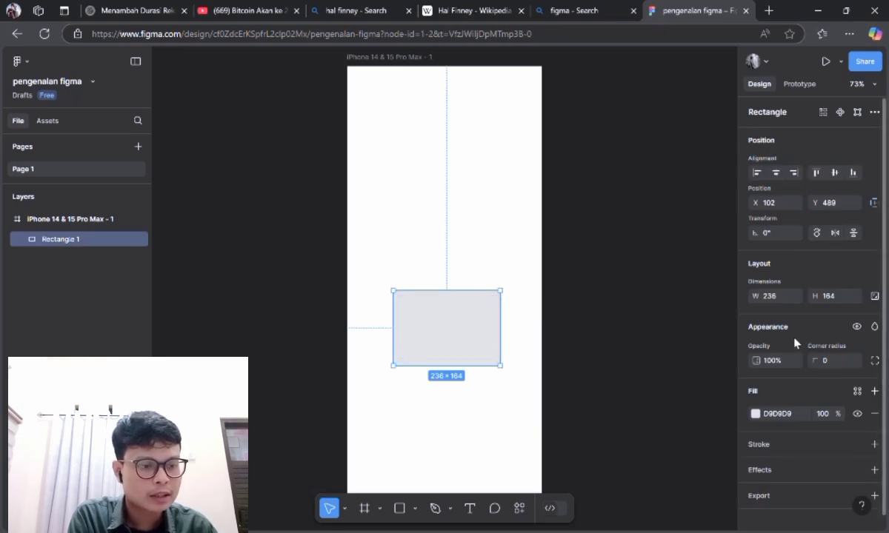
click(827, 362)
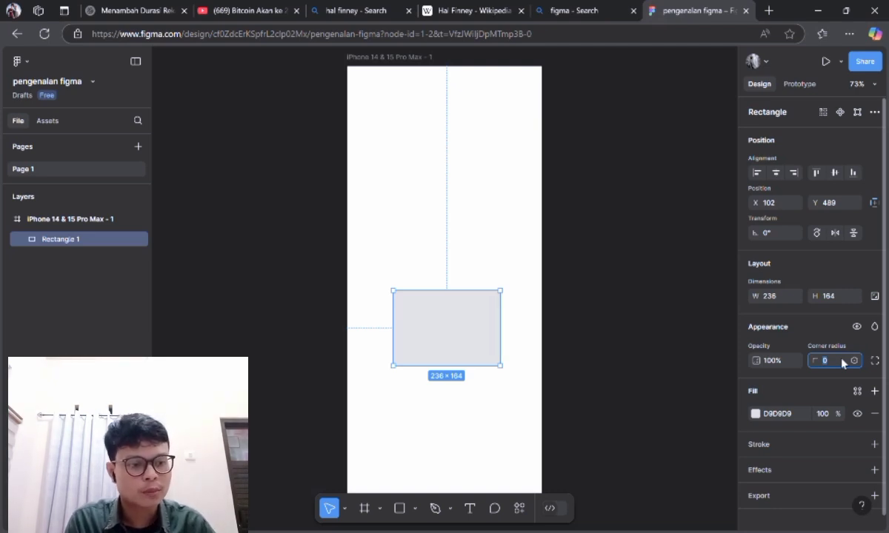
key(BackSpace)
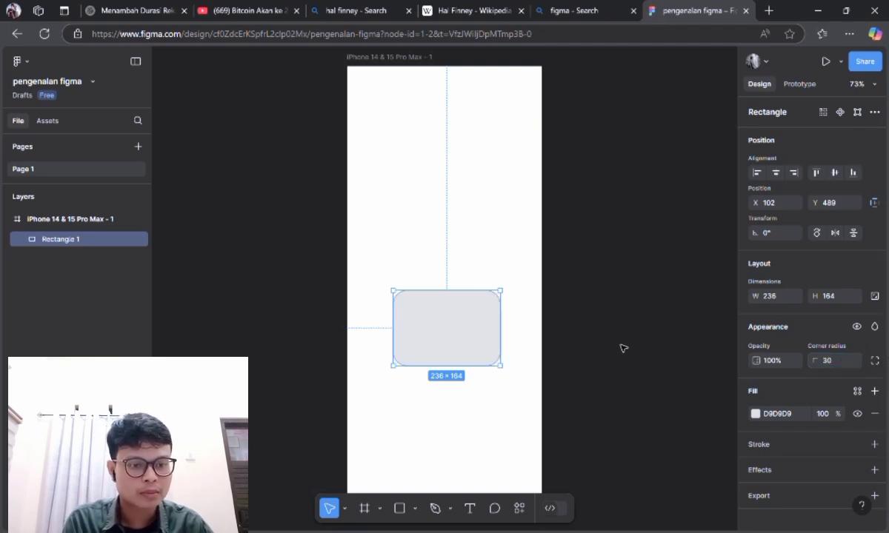
click(592, 337)
click(489, 326)
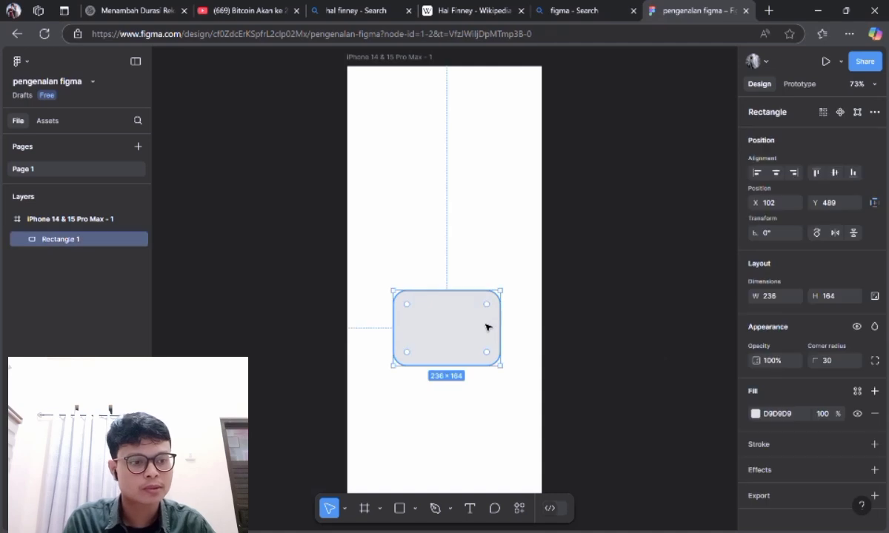
Set only the rectangle's top-right corner radius to 0 in the individual corner radius details
click(874, 362)
click(696, 402)
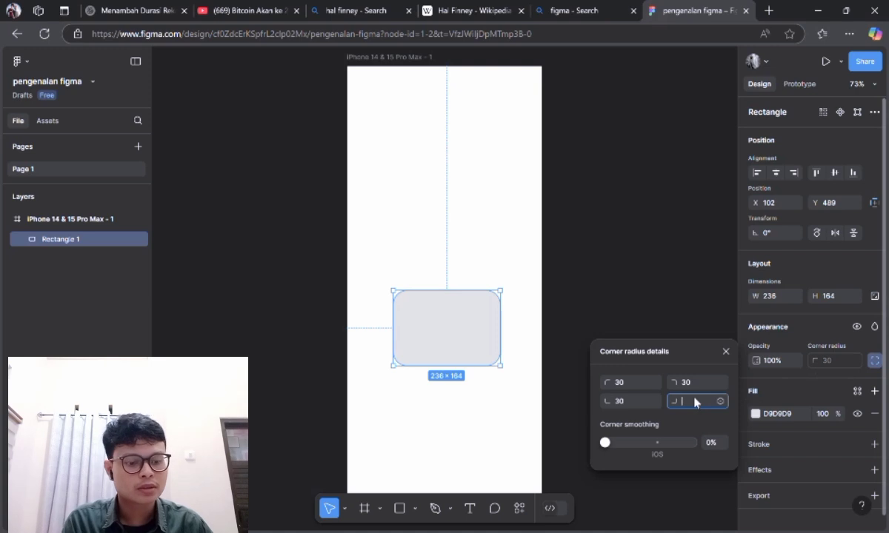
click(695, 383)
key(BackSpace)
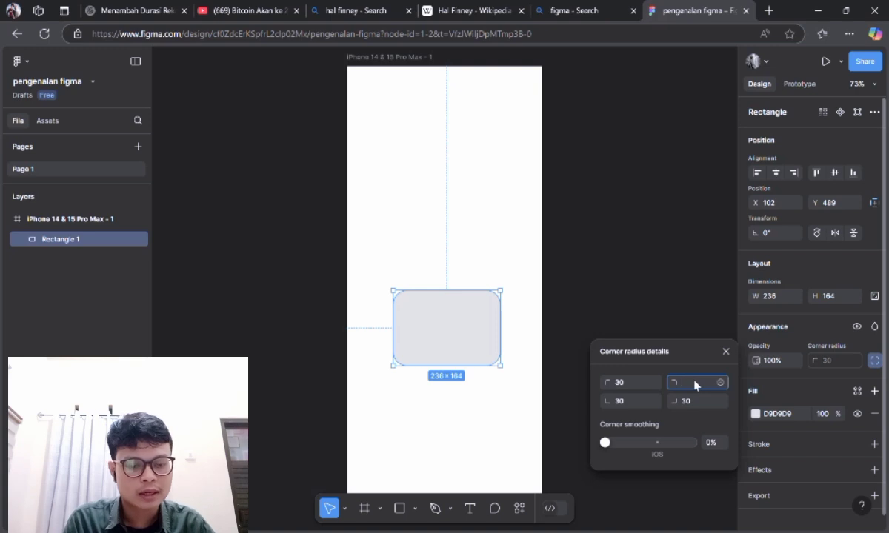
text(0)
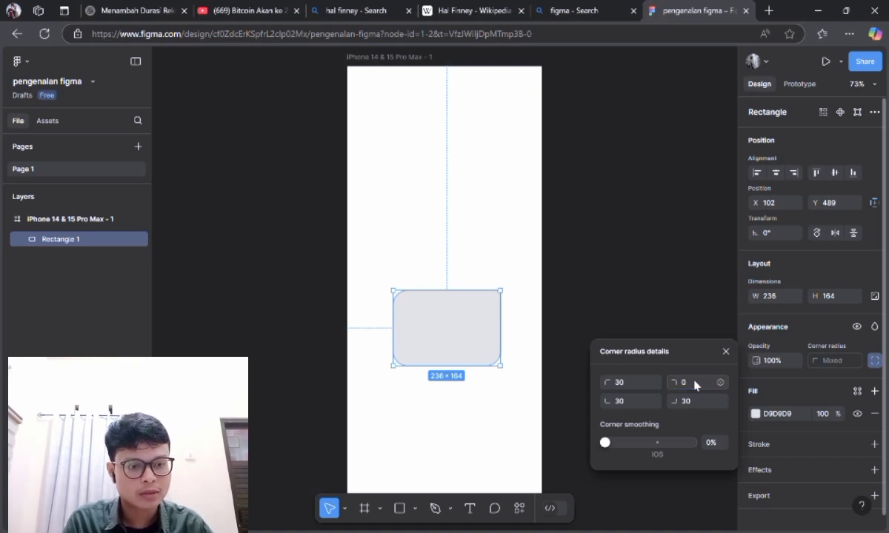
click(635, 292)
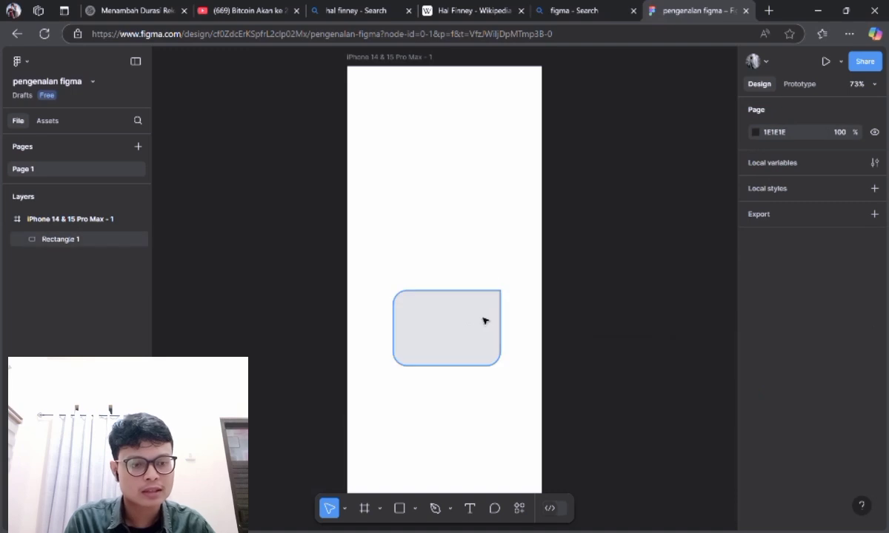
Change the rectangle's fill to purple, 6B55EC, with 85% opacity
click(445, 306)
scroll(639, 328, down, 1)
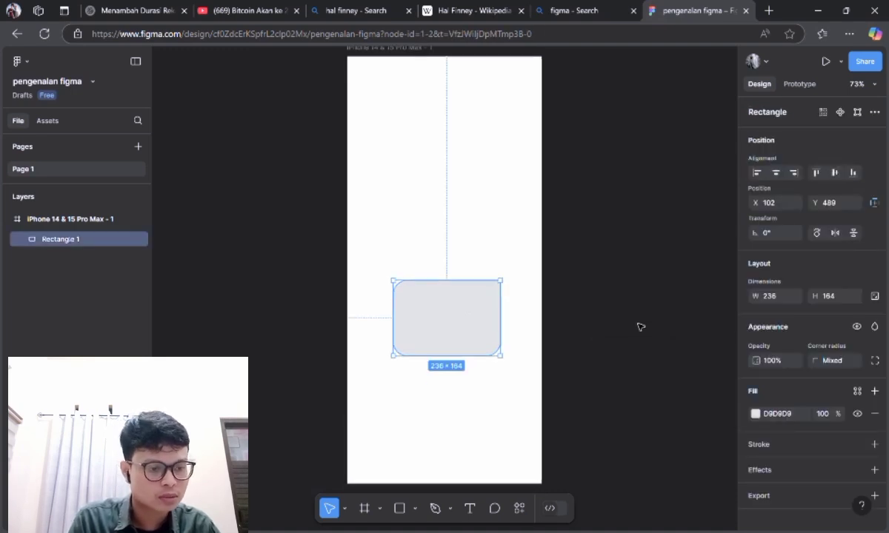
click(755, 414)
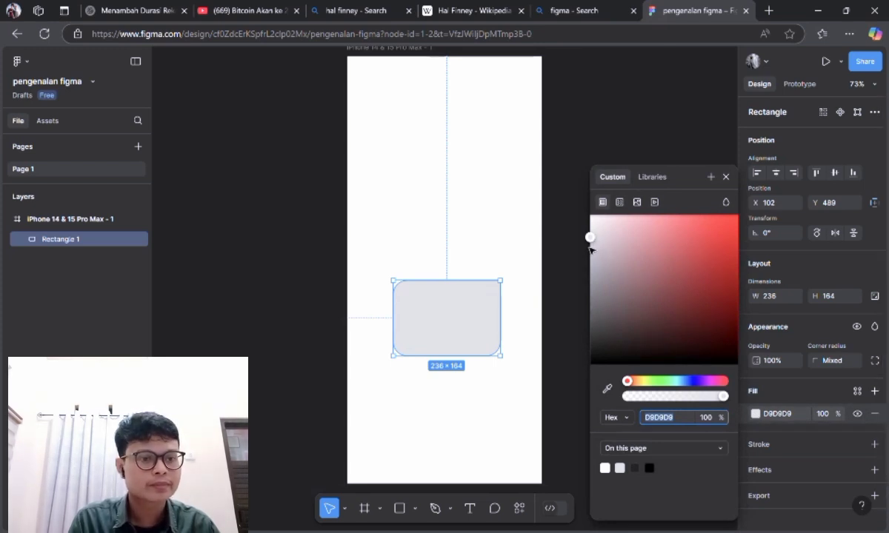
drag(593, 238, 664, 331)
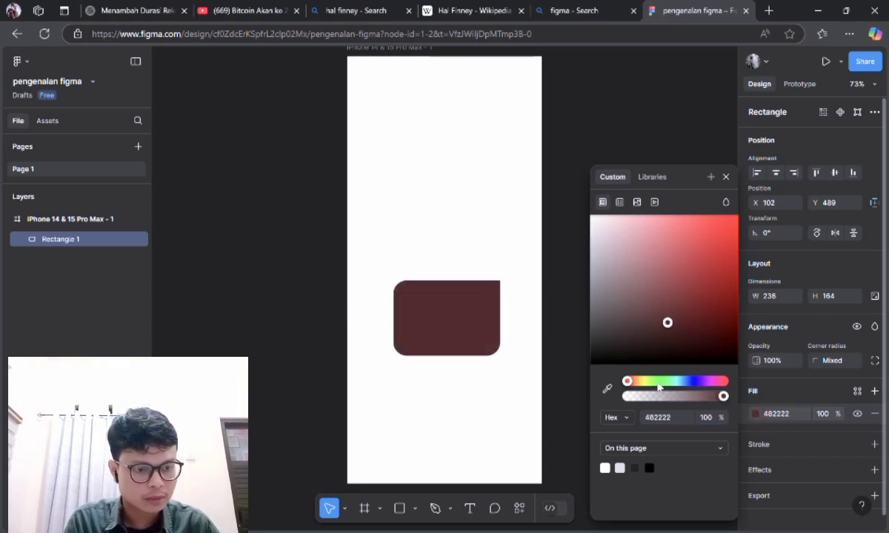
drag(644, 384, 694, 381)
click(680, 265)
drag(680, 266, 685, 225)
click(704, 397)
mouse_move(704, 400)
mouse_down()
mouse_move(696, 403)
mouse_move(709, 400)
mouse_up()
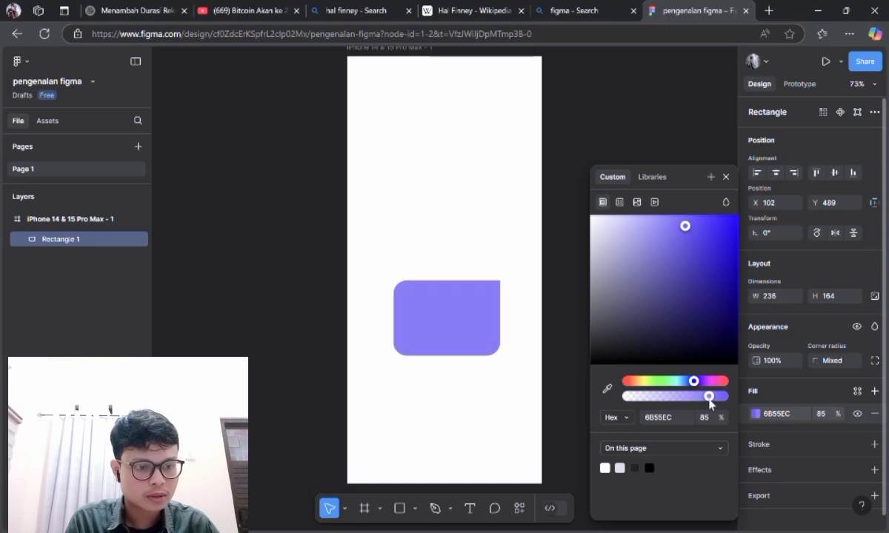
click(781, 393)
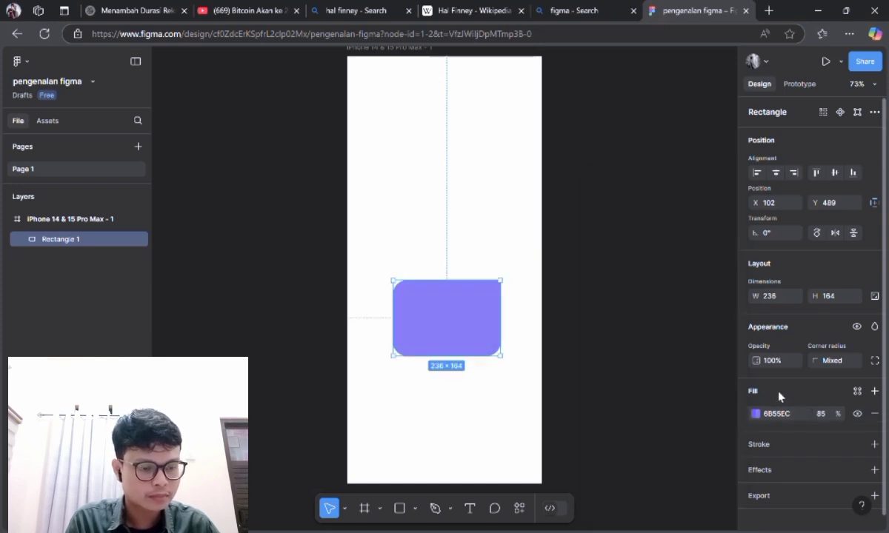
Add a stroke to the purple rectangle
scroll(815, 408, down, 1)
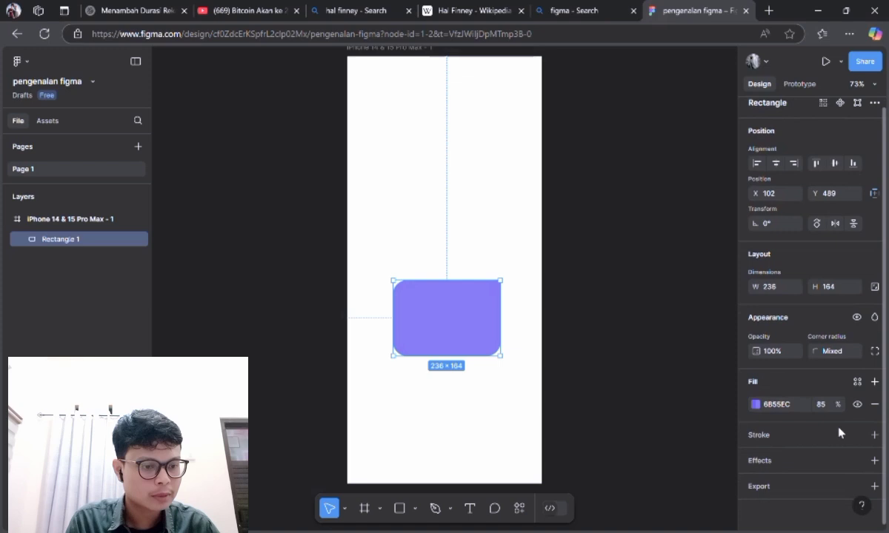
click(875, 436)
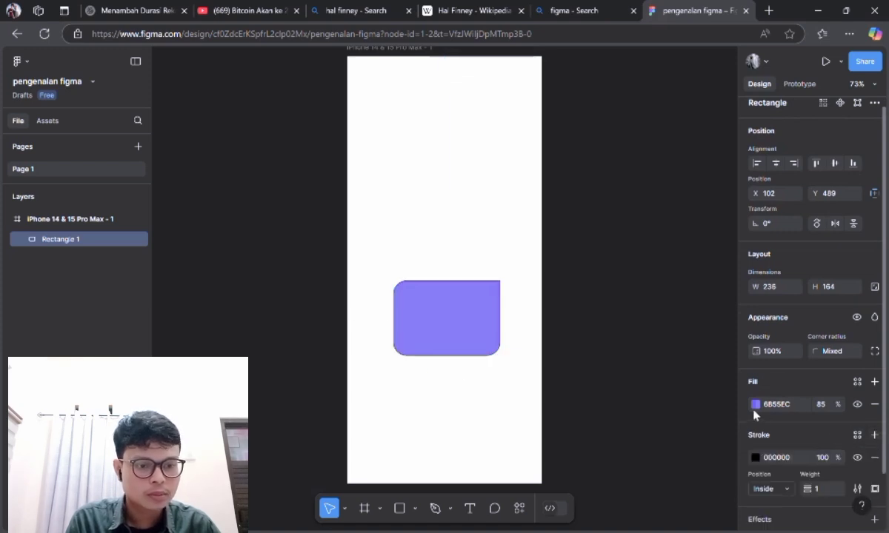
click(588, 359)
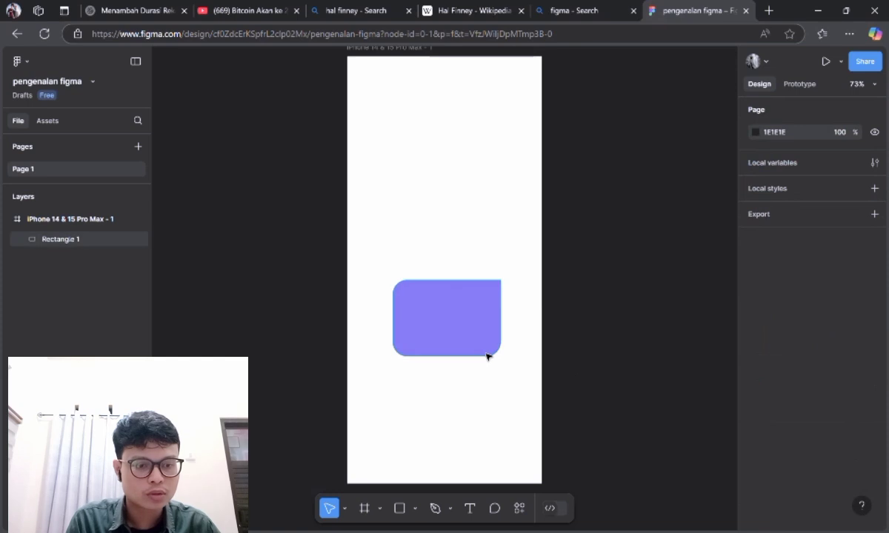
Change the rectangle's stroke color to red, ED0808
click(463, 347)
scroll(637, 382, down, 1)
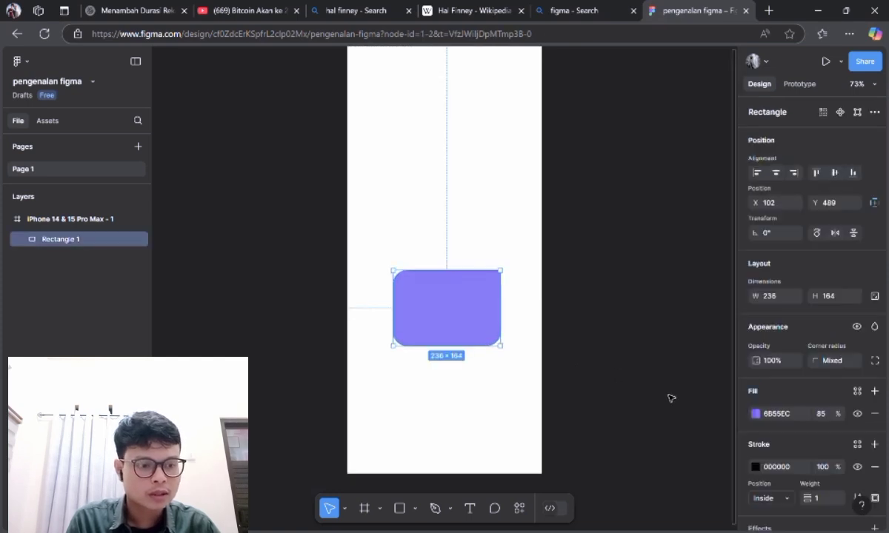
click(756, 466)
drag(590, 365, 732, 226)
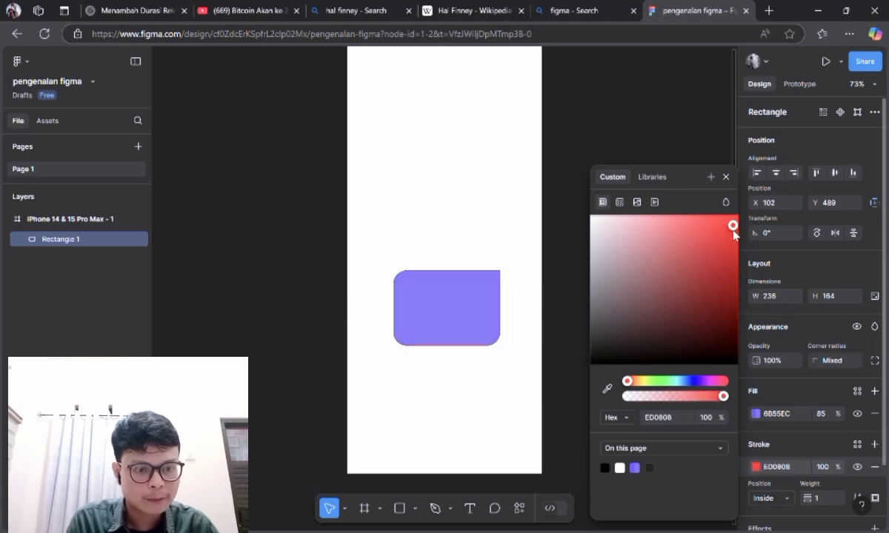
click(498, 378)
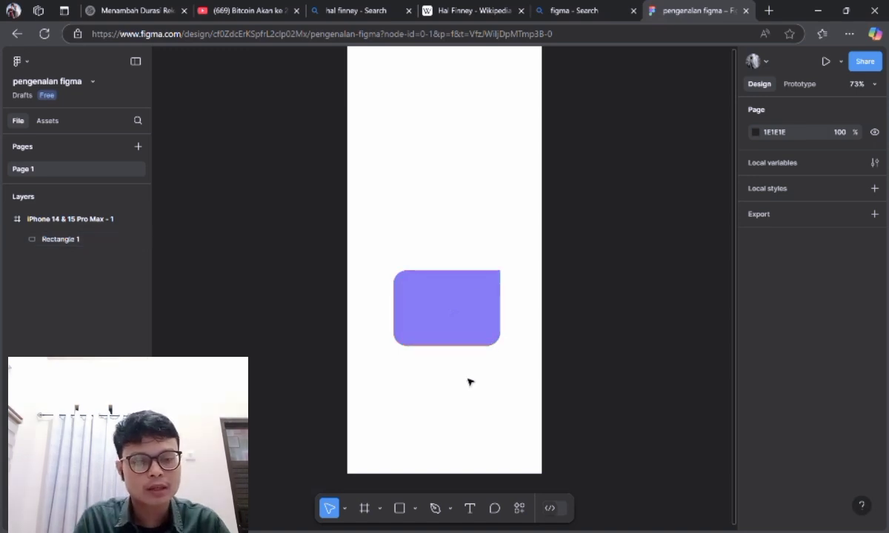
Examine the rectangle's outline and corners inside the frame at different zoom levels
scroll(468, 381, up, 5)
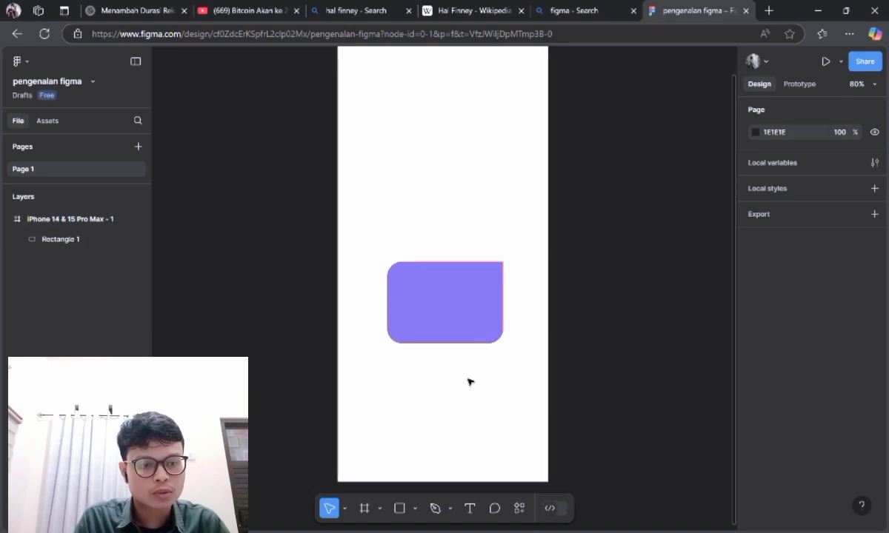
scroll(468, 381, up, 1)
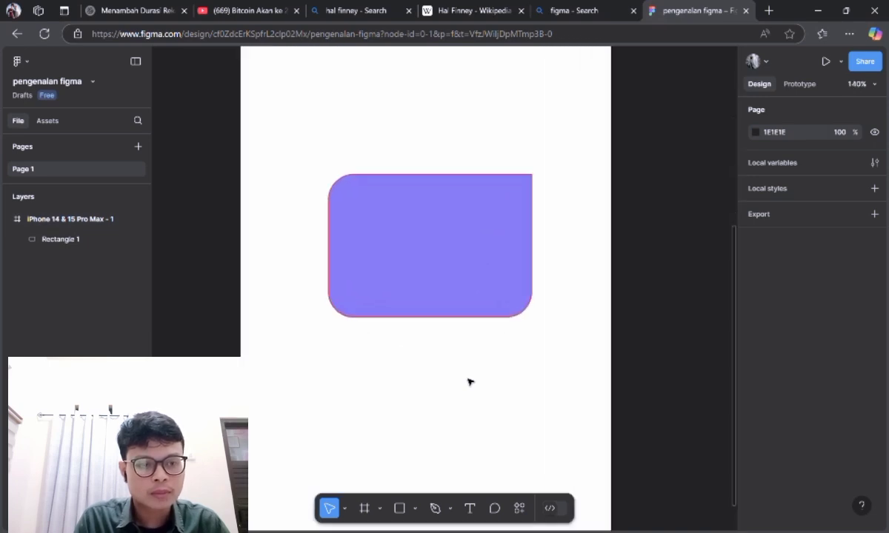
scroll(469, 381, down, 3)
scroll(468, 381, down, 4)
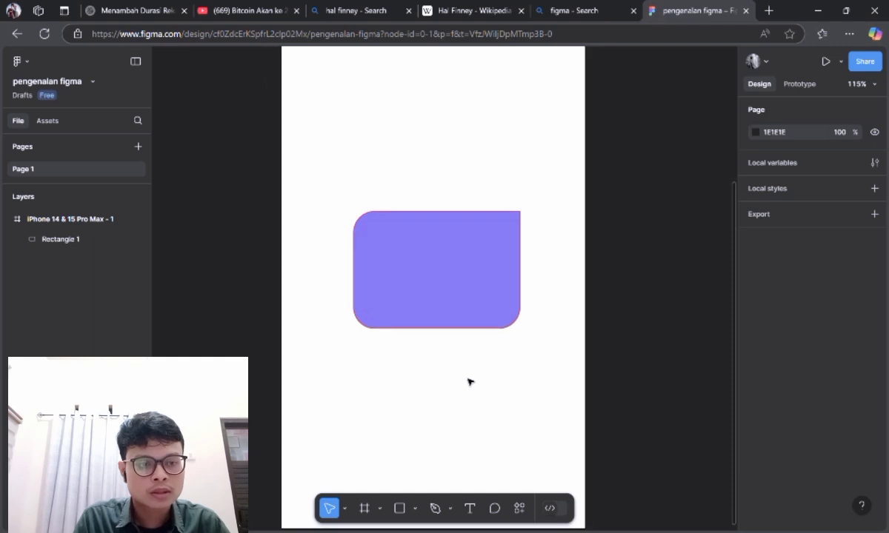
scroll(468, 381, down, 2)
scroll(468, 382, up, 1)
scroll(468, 382, down, 3)
scroll(468, 382, up, 2)
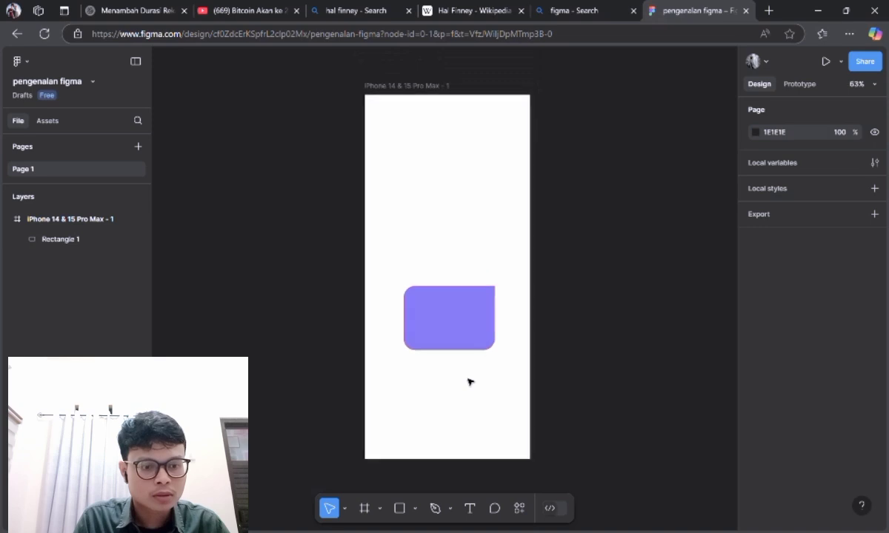
scroll(468, 381, down, 3)
scroll(468, 382, up, 3)
scroll(468, 382, up, 3)
scroll(469, 381, down, 4)
scroll(468, 381, up, 6)
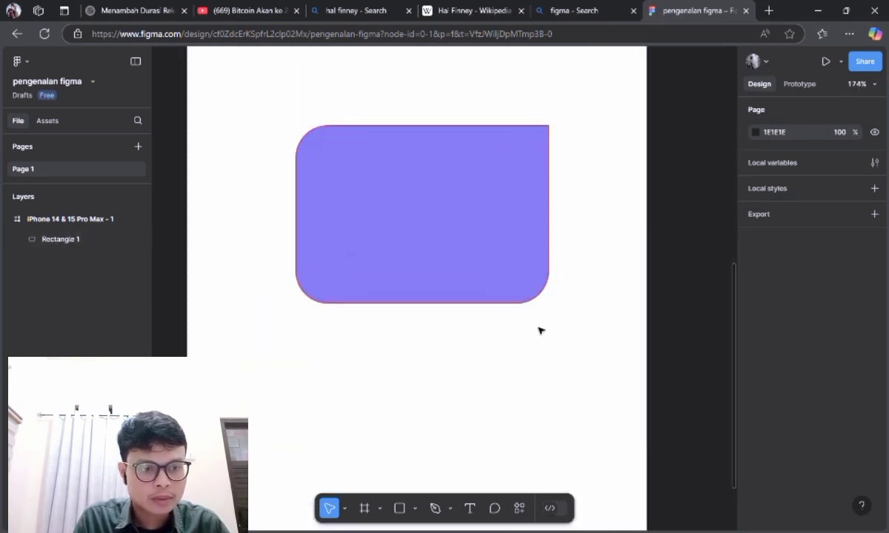
Add an effect to the rectangle and keep its type as Drop shadow
click(526, 291)
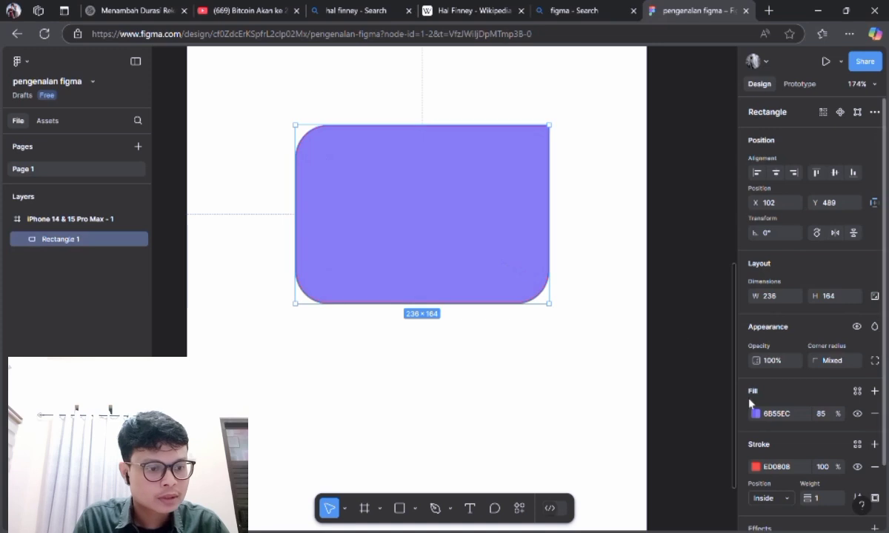
scroll(701, 378, down, 2)
click(874, 462)
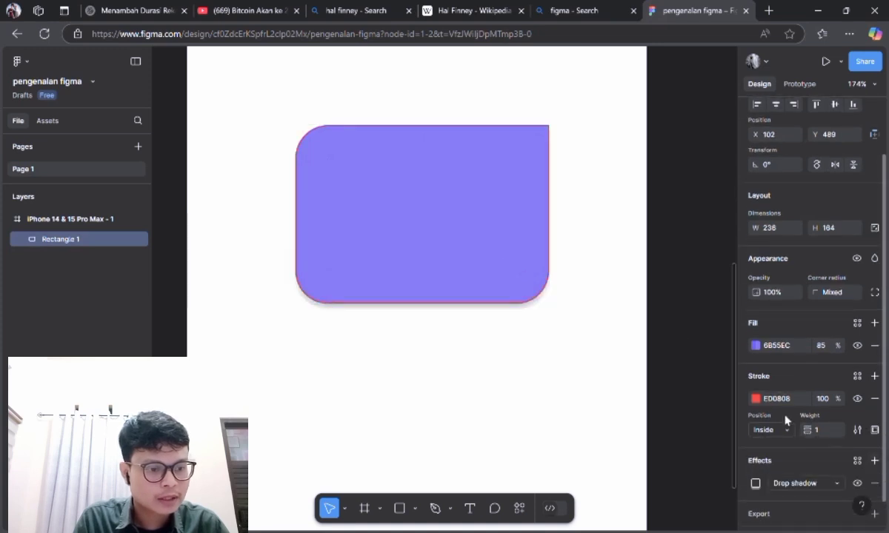
scroll(833, 483, down, 1)
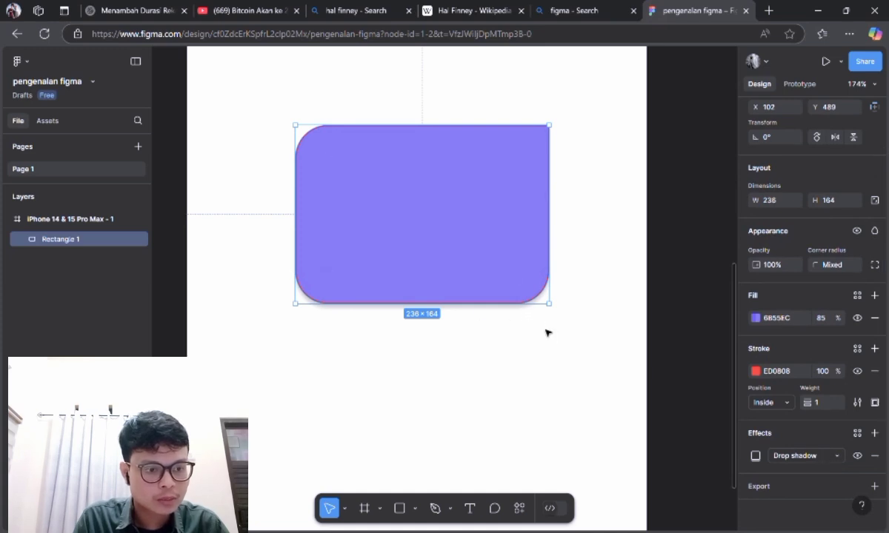
click(838, 455)
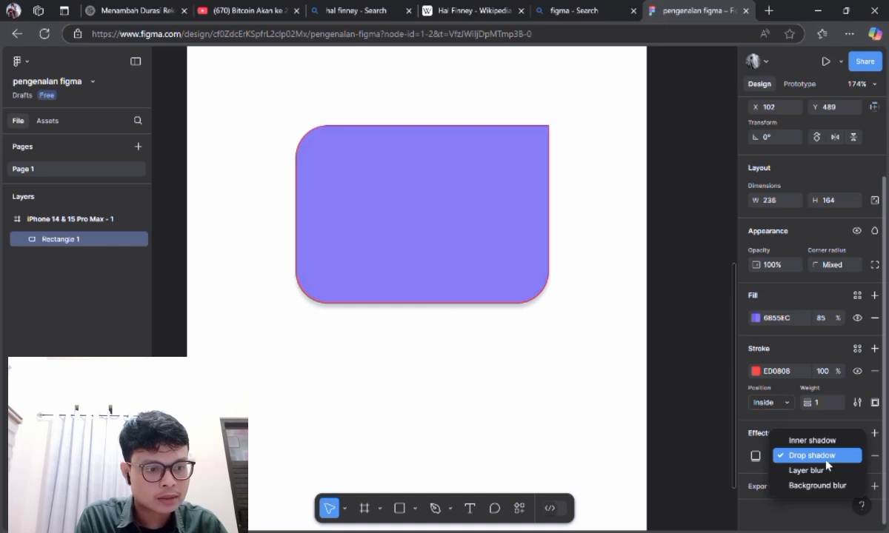
click(826, 456)
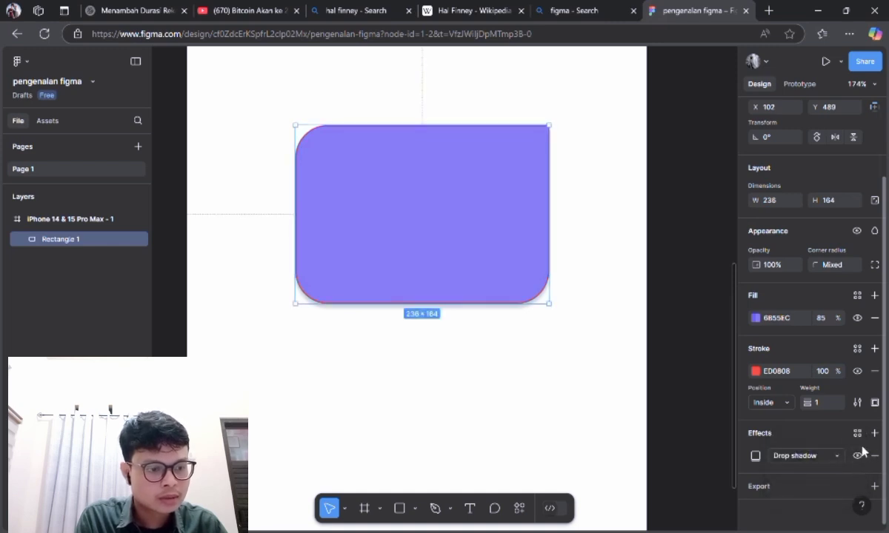
Zoom out, pan the canvas with the Hand tool, and return to the Move tool with the iPhone frame in view
scroll(770, 404, up, 3)
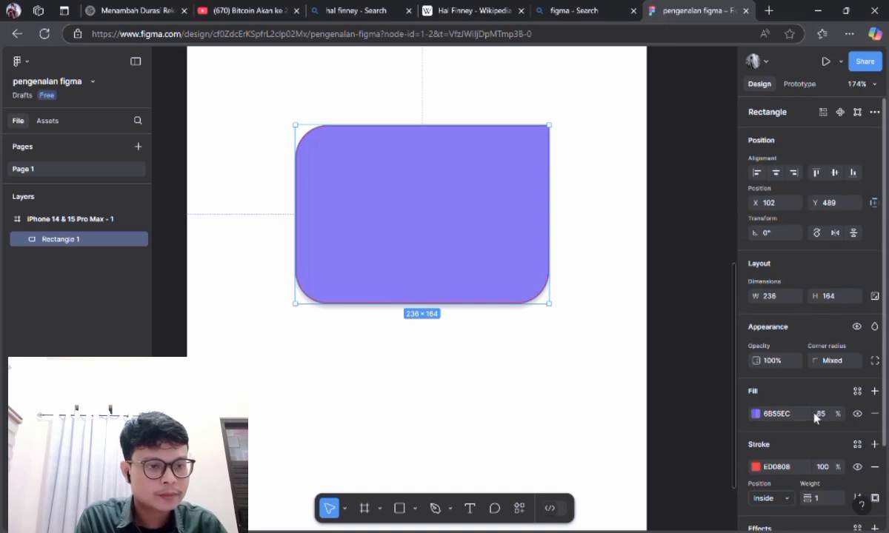
scroll(503, 373, down, 5)
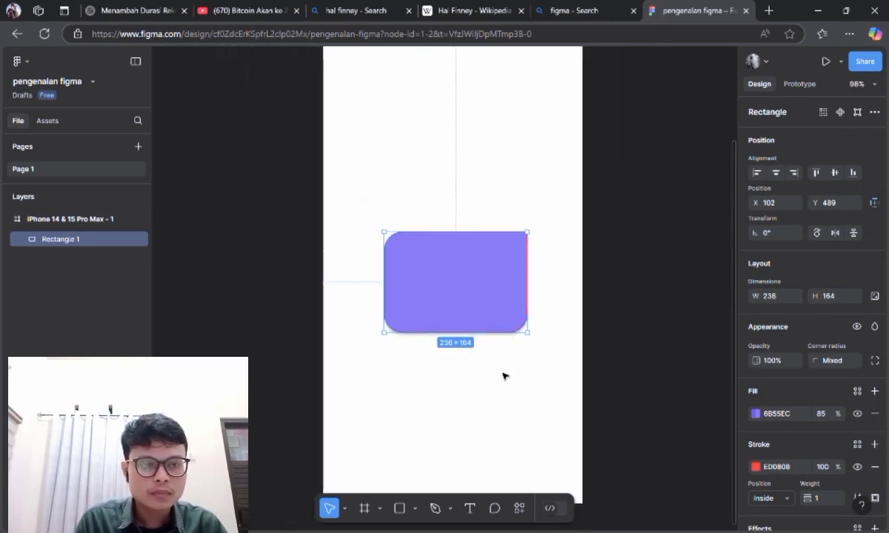
scroll(503, 376, down, 2)
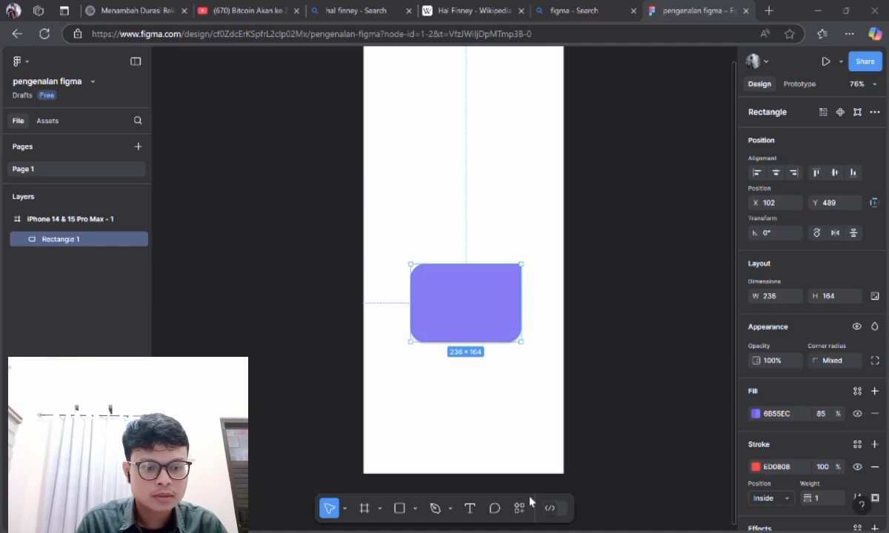
click(343, 512)
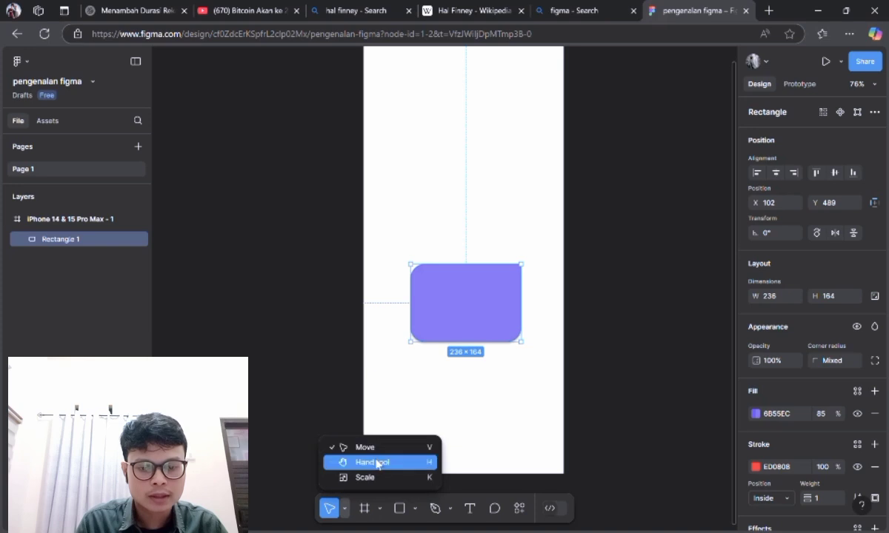
click(353, 462)
drag(429, 383, 442, 493)
drag(521, 317, 504, 232)
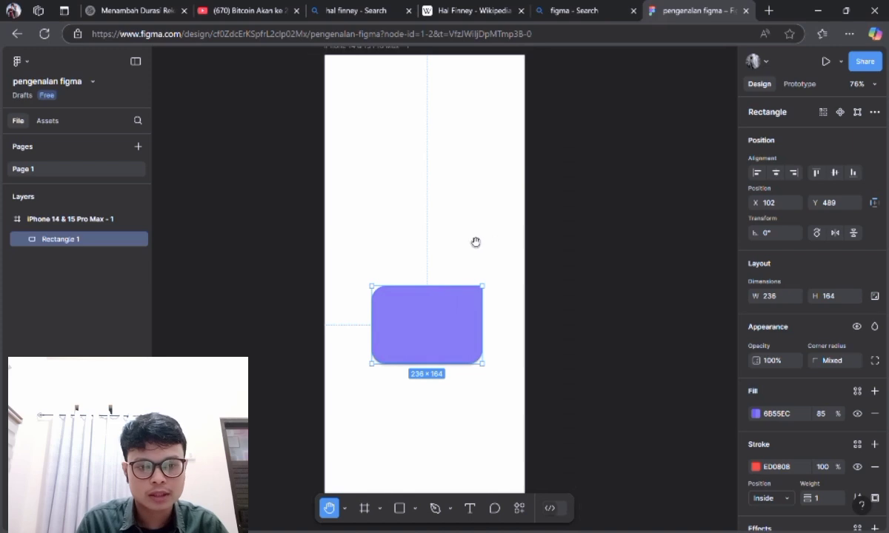
click(345, 512)
click(357, 446)
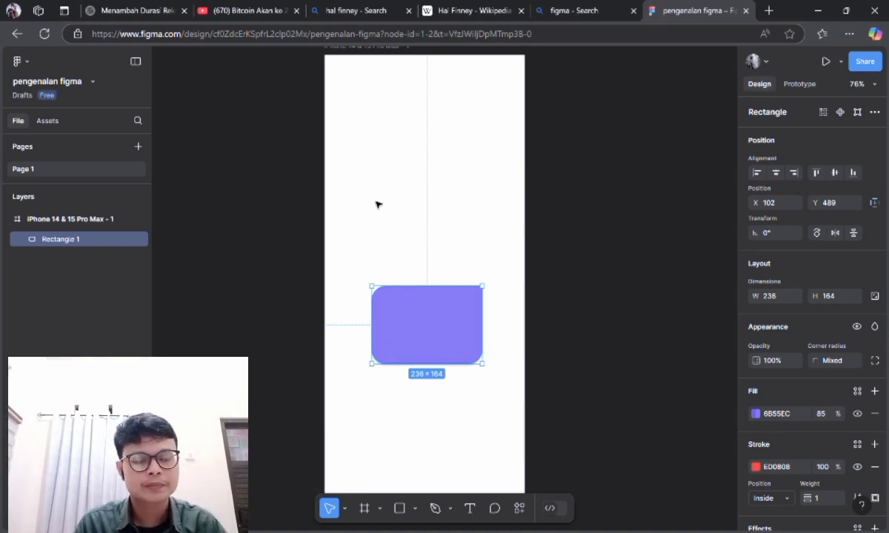
mouse_move(394, 201)
mouse_down()
mouse_move(395, 244)
mouse_move(379, 201)
mouse_up()
drag(478, 215, 504, 326)
drag(444, 250, 462, 191)
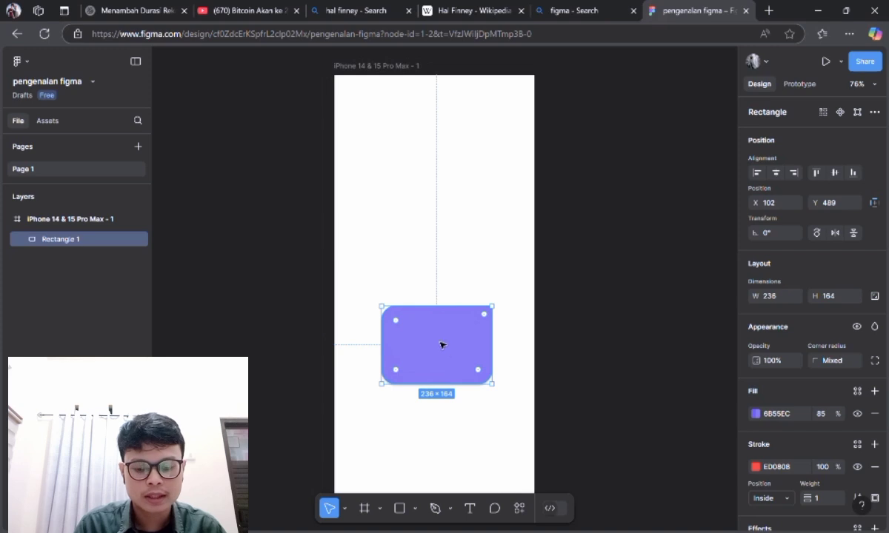
Duplicate the purple rectangle, place the copy directly above the original, and delete the copy
click(508, 240)
click(468, 345)
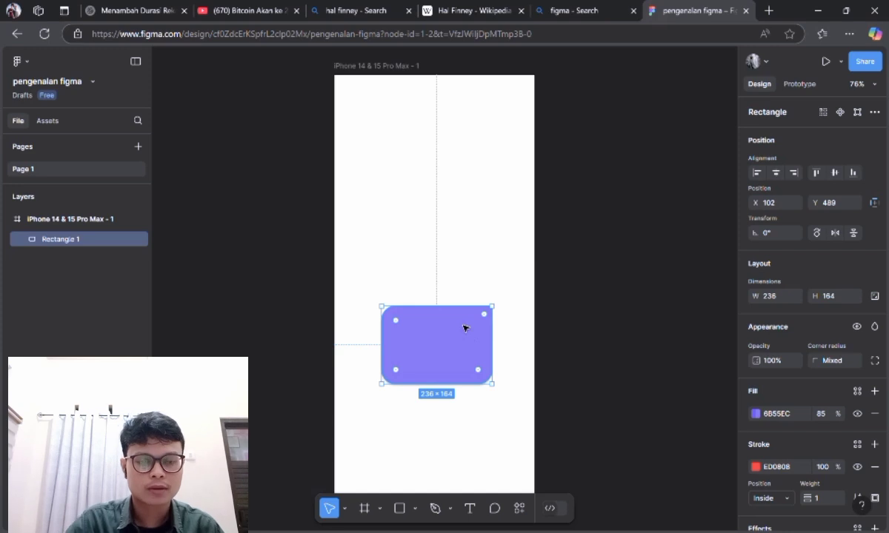
key(ctrl+d)
drag(474, 342, 468, 257)
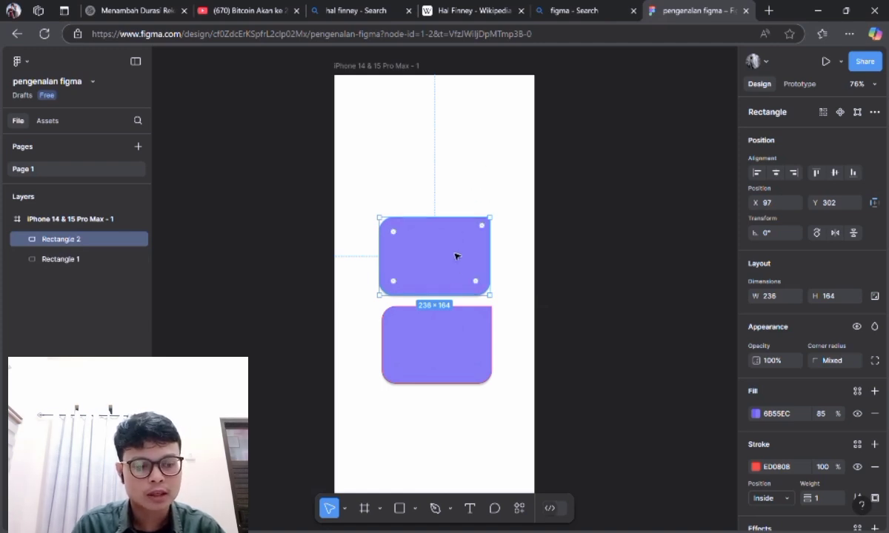
key(Delete)
Stack two evenly spaced duplicates of the purple rectangle above the original and delete both copies
click(446, 368)
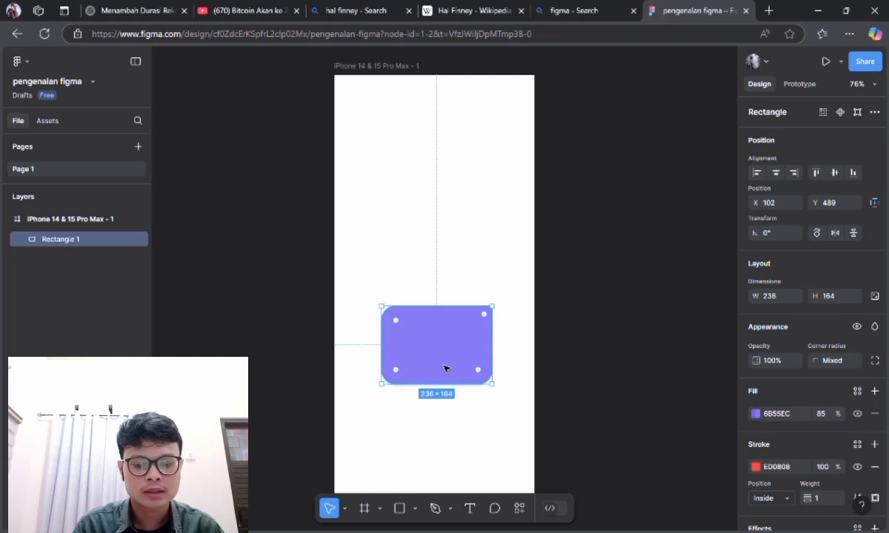
key(ctrl+d)
drag(447, 357, 449, 269)
key(ctrl+d)
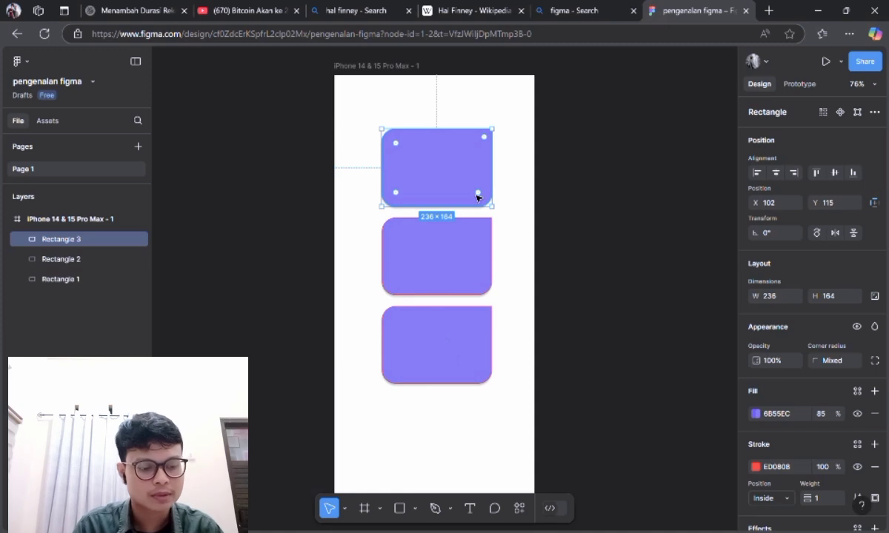
key(Delete)
click(476, 230)
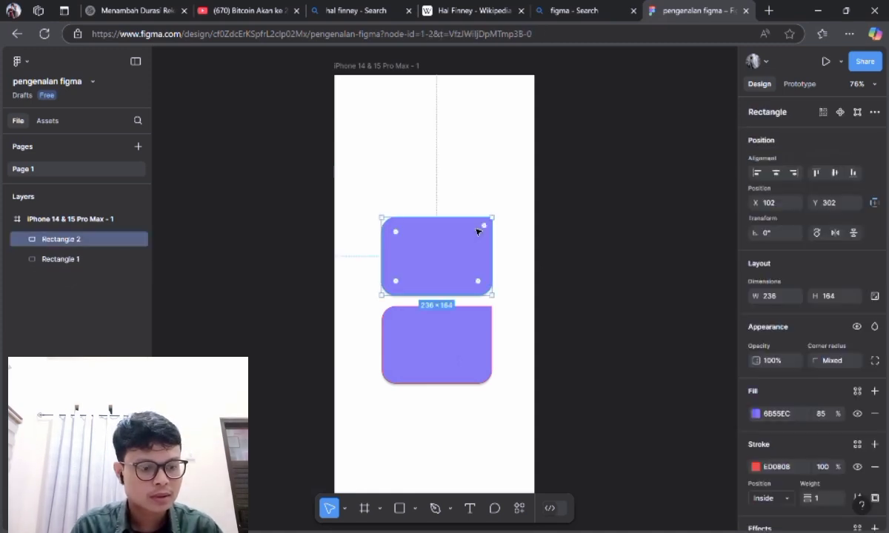
key(Delete)
Draw an ellipse about 155 × 133 in the frame's upper-left area and delete it
click(416, 508)
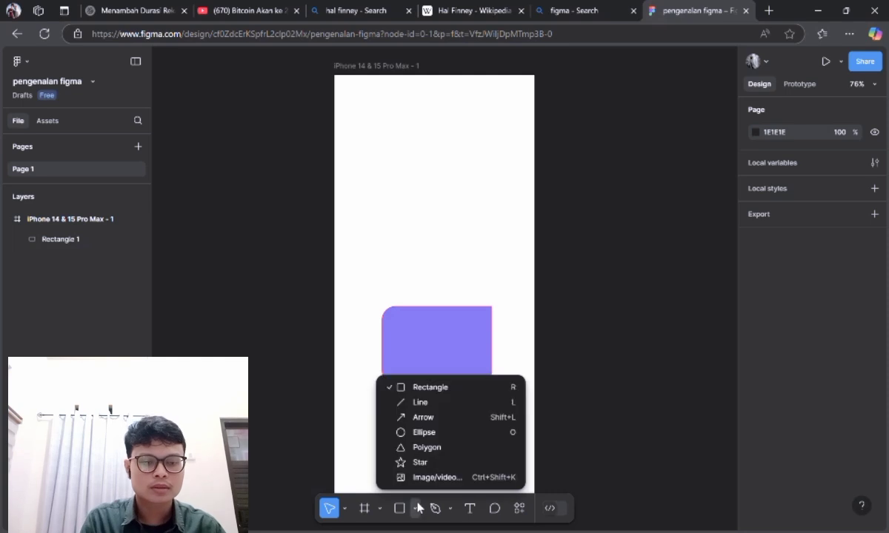
click(424, 432)
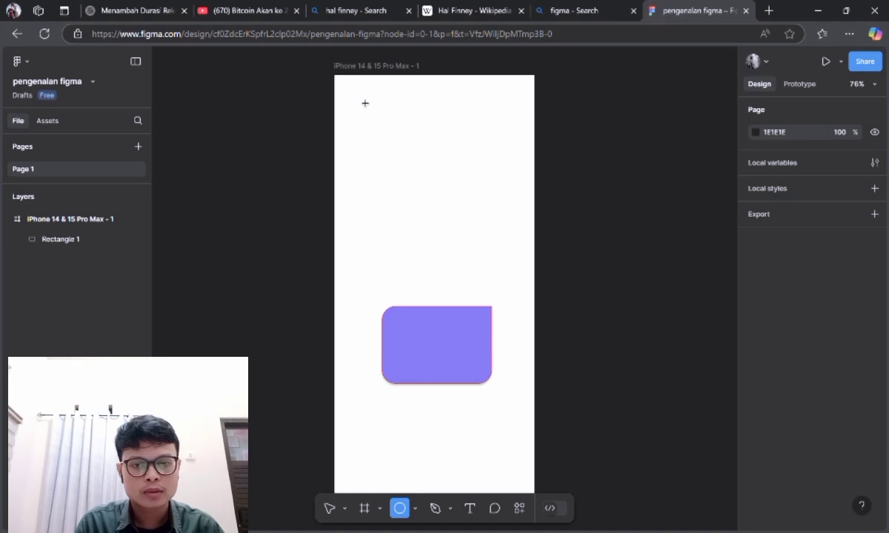
mouse_move(359, 114)
mouse_down()
mouse_move(447, 190)
mouse_move(445, 208)
mouse_move(418, 163)
mouse_move(422, 183)
mouse_move(435, 175)
mouse_move(419, 169)
mouse_move(452, 166)
mouse_move(430, 164)
mouse_move(429, 196)
mouse_move(419, 162)
mouse_move(405, 151)
mouse_move(432, 178)
mouse_up()
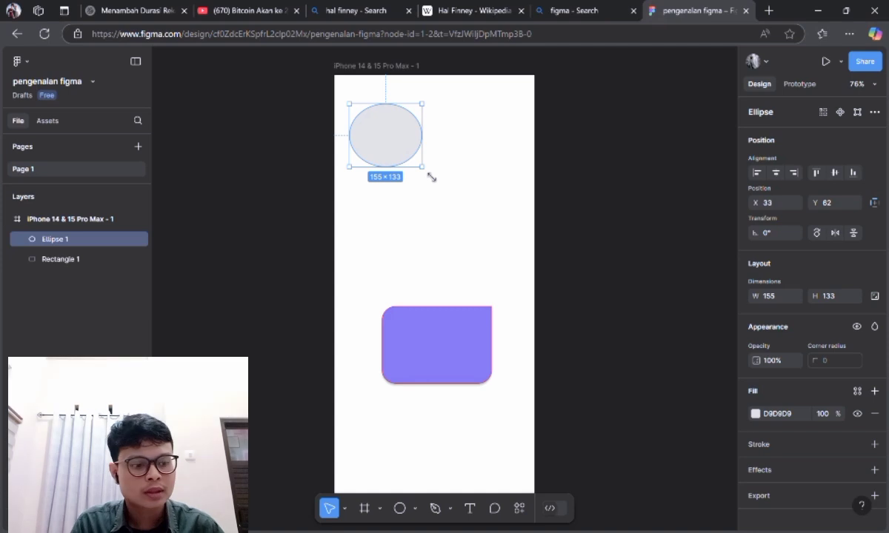
key(Delete)
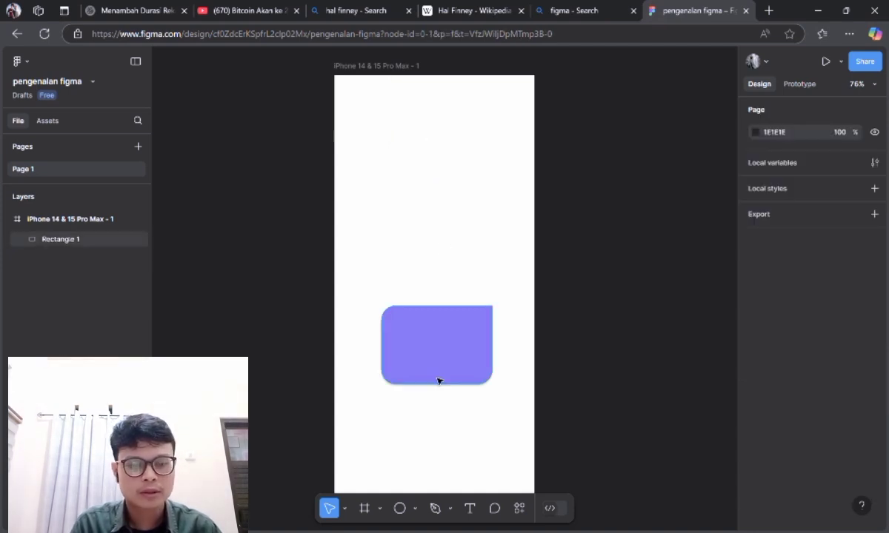
Draw an ellipse about 95 × 88 in the frame's upper-left area
key(o)
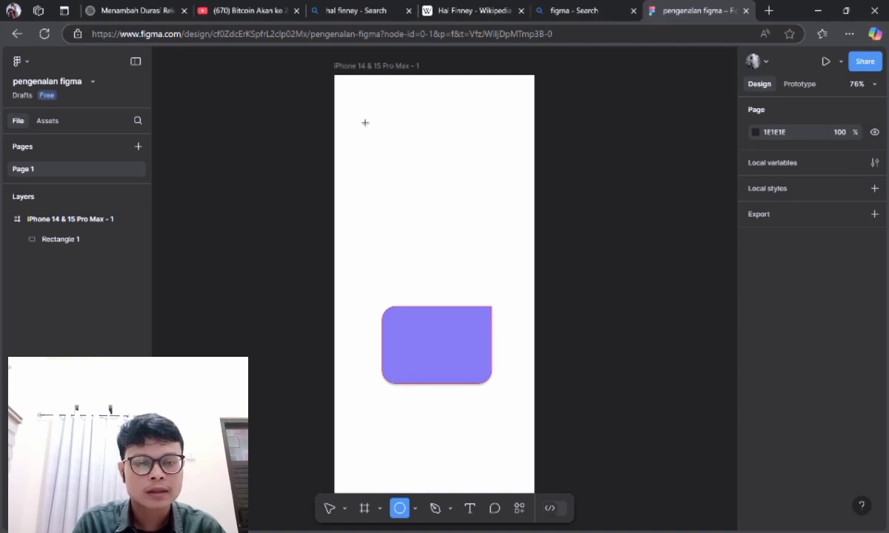
drag(355, 113, 403, 160)
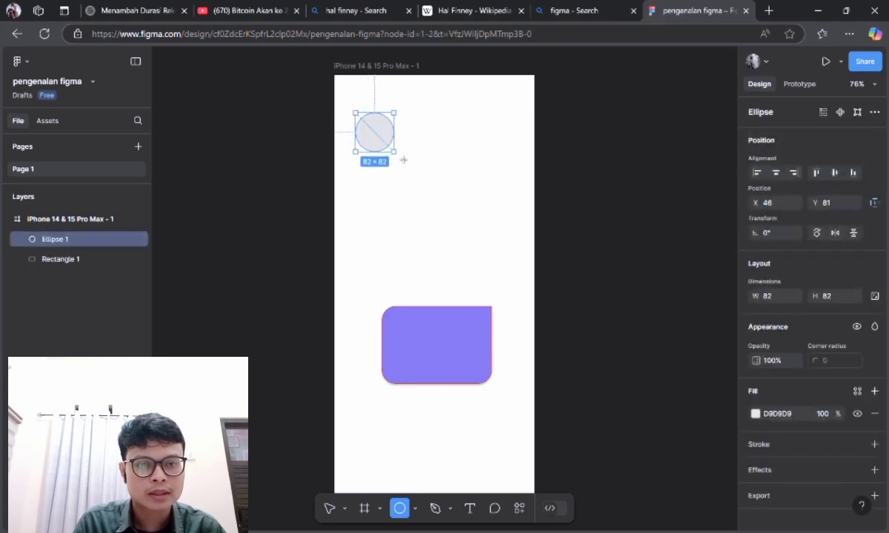
drag(408, 163, 410, 160)
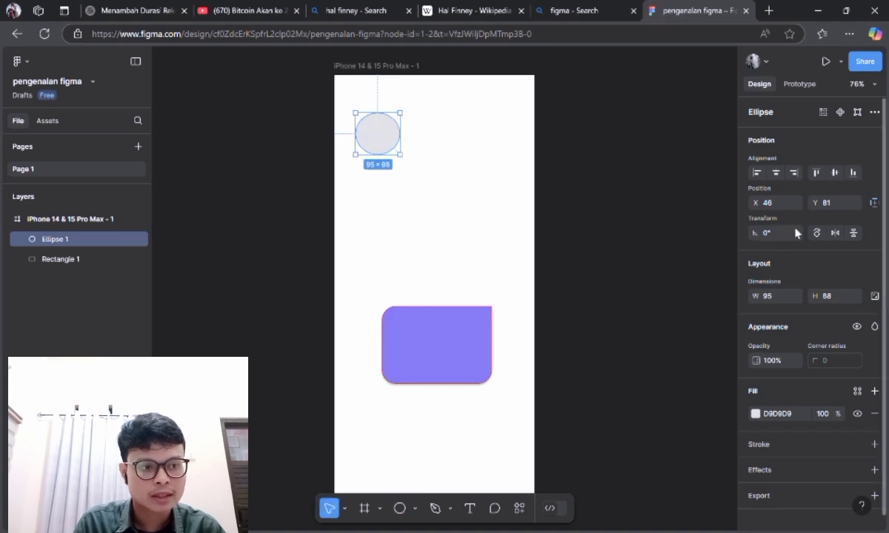
Set the ellipse's height to 95 to make it a perfect circle
click(854, 299)
key(BackSpace)
text(95)
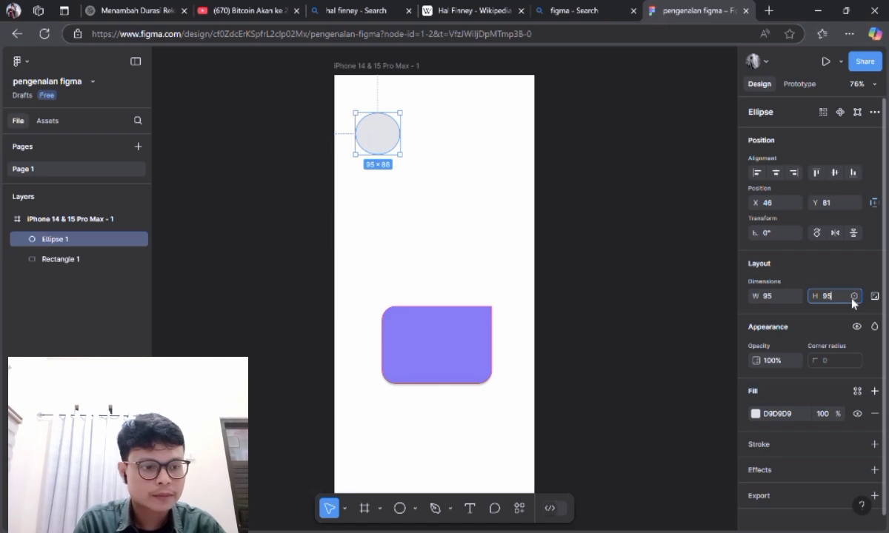
key(Return)
click(554, 185)
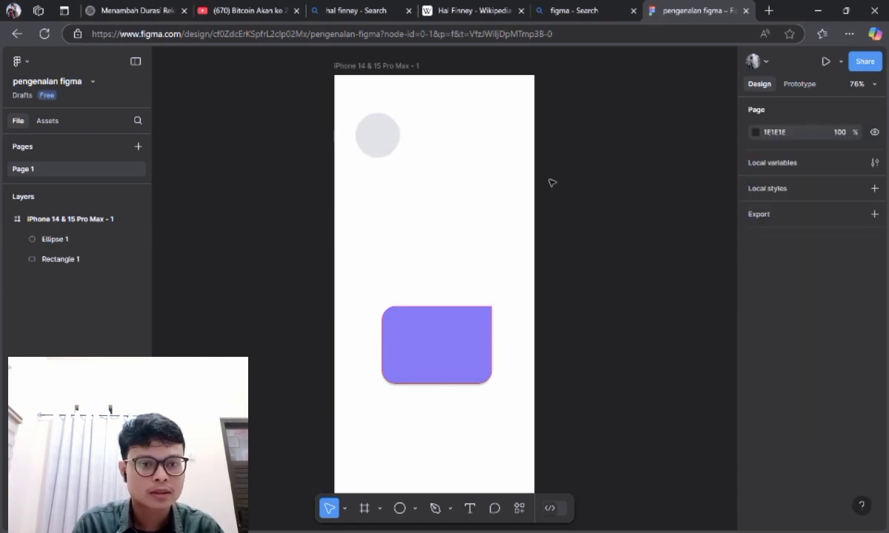
Place the image c81 inside the circle and move the circle to X 33, Y 64
click(387, 145)
click(416, 509)
click(432, 478)
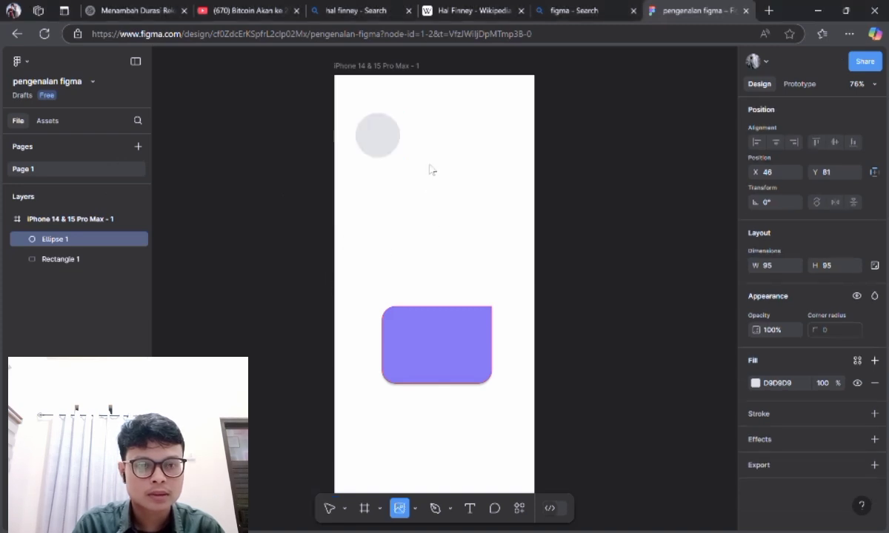
click(397, 149)
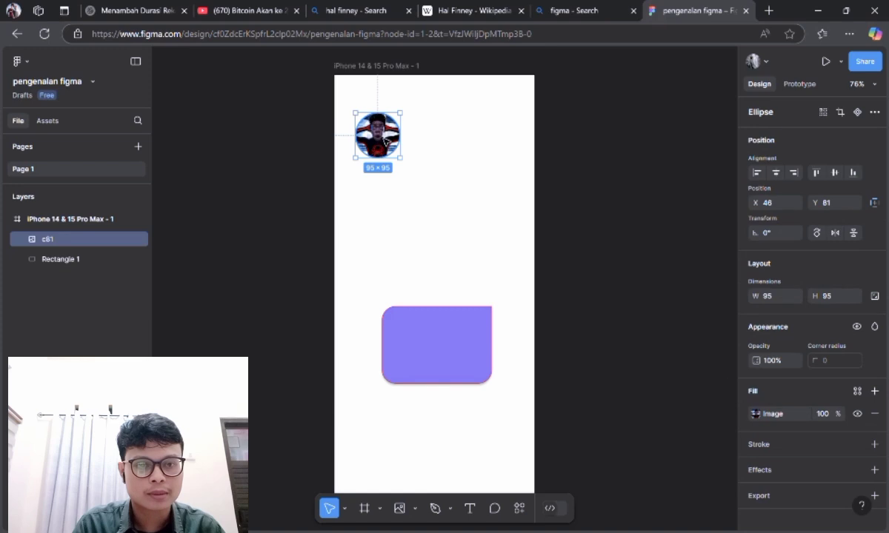
drag(385, 140, 377, 132)
Add a text layer containing the person's full name beside the circular picture
click(471, 508)
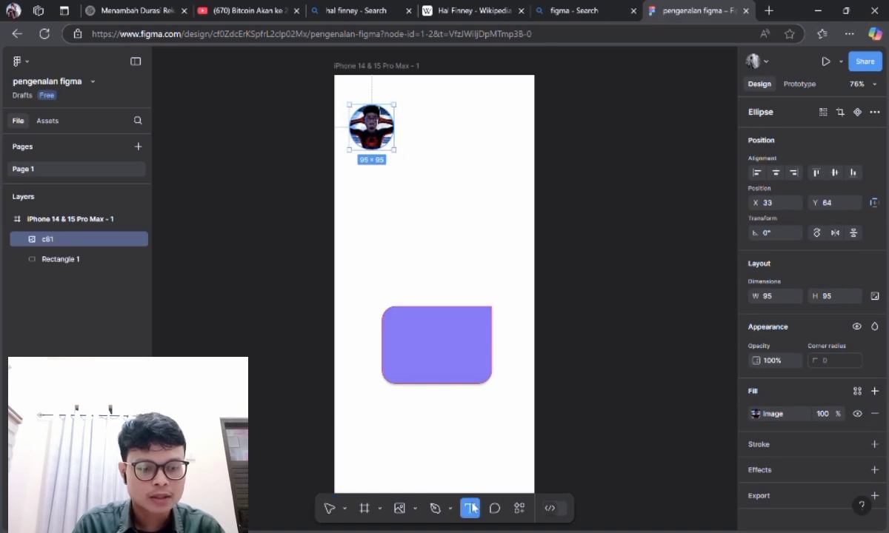
click(416, 121)
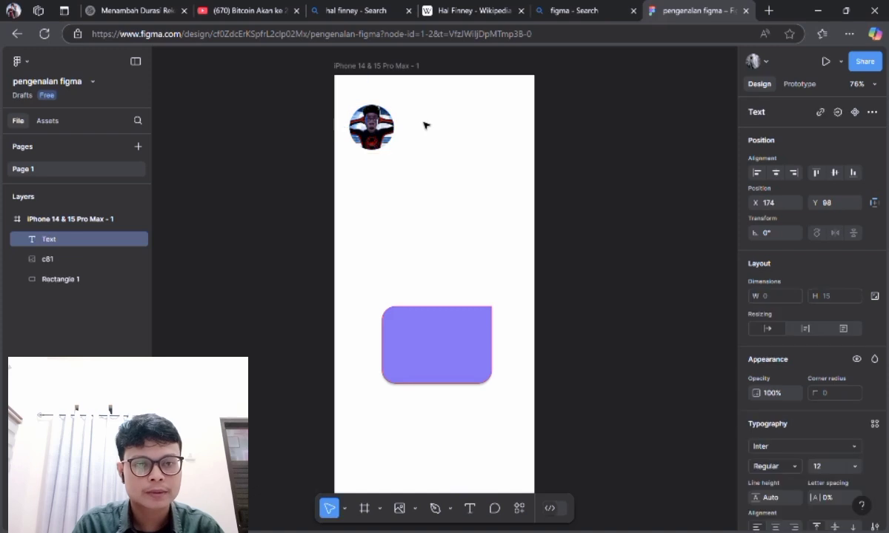
text(Mu)
key(Escape)
text(n)
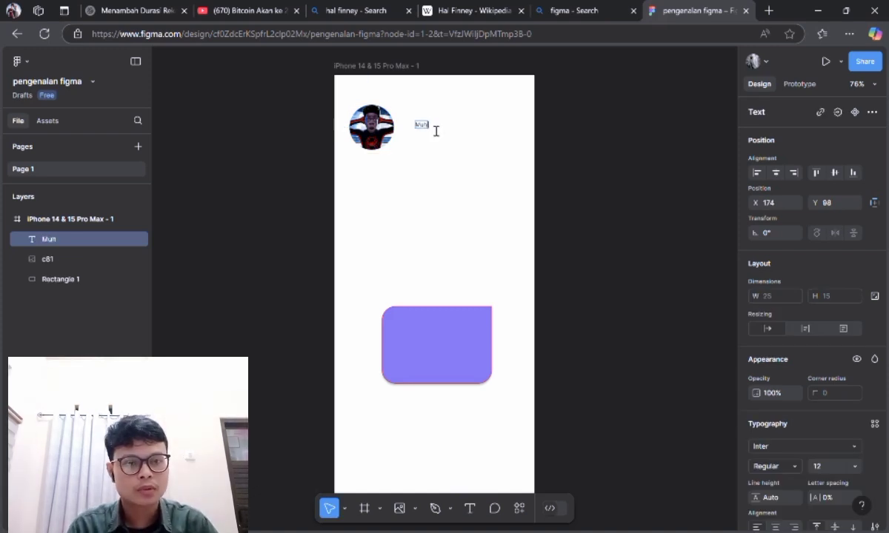
text( ag)
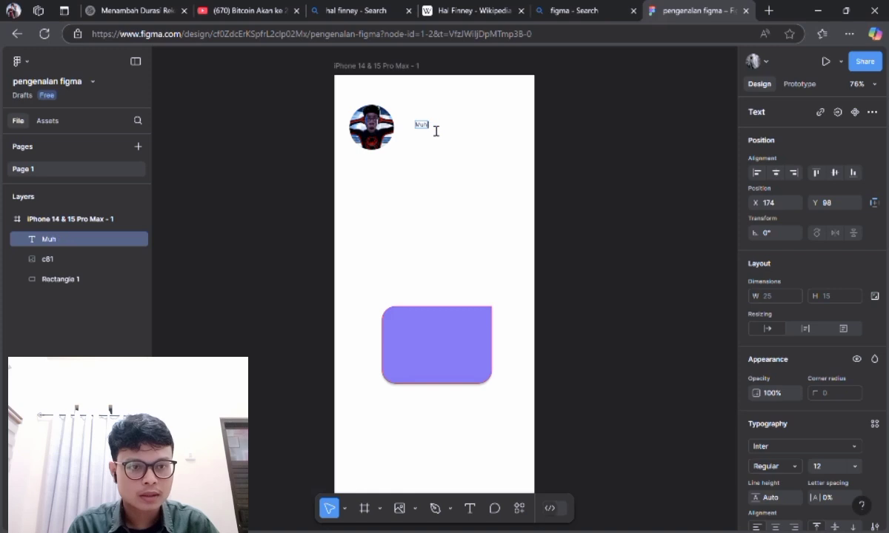
text(i Zaka)
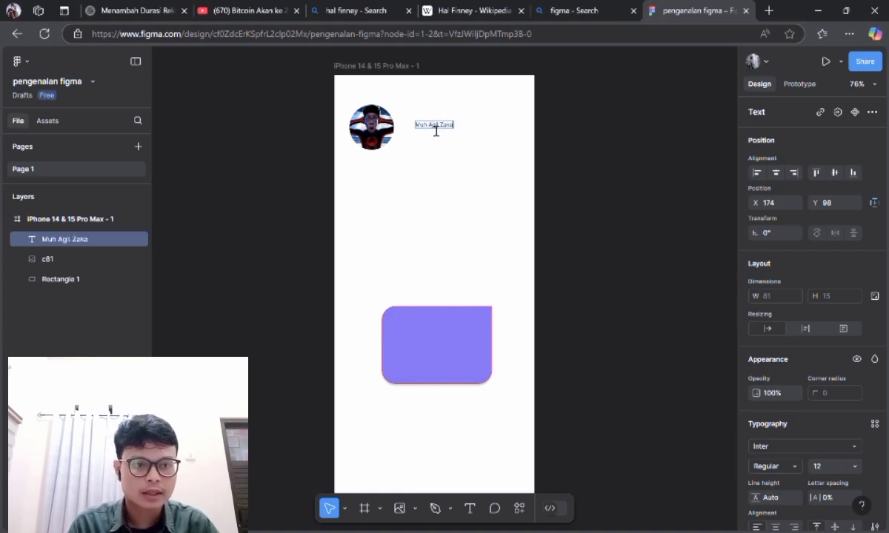
text(ri a)
text(a)
key(Return)
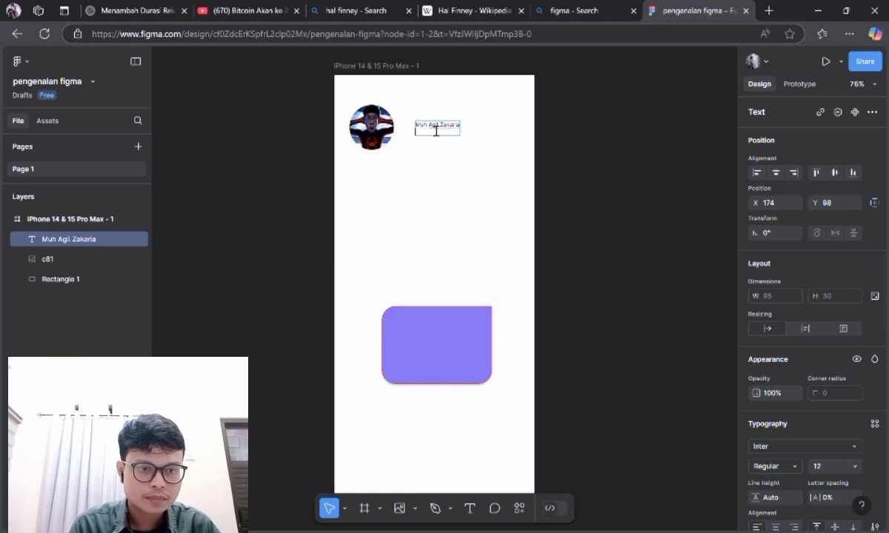
key(BackSpace)
key(Escape)
click(469, 154)
Examine the name text's position, layout, appearance, typography and fill properties
click(438, 124)
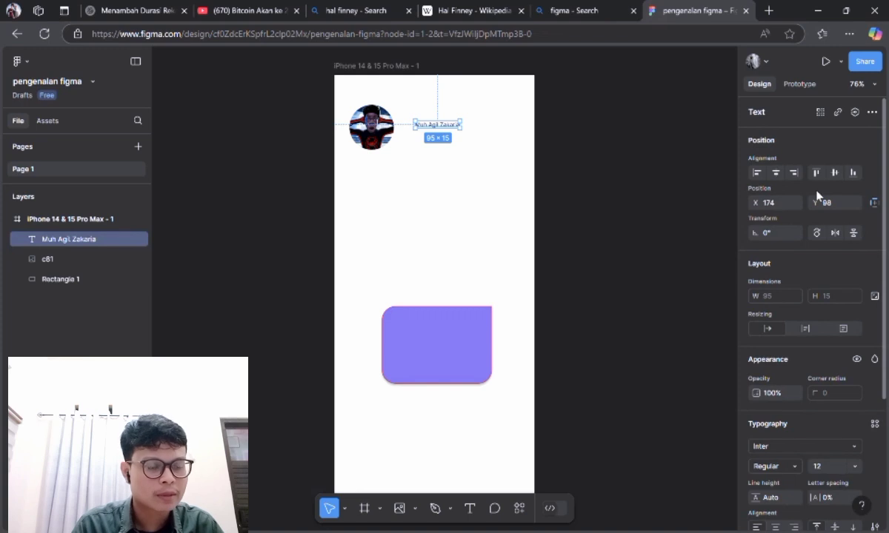
scroll(817, 199, down, 3)
click(489, 206)
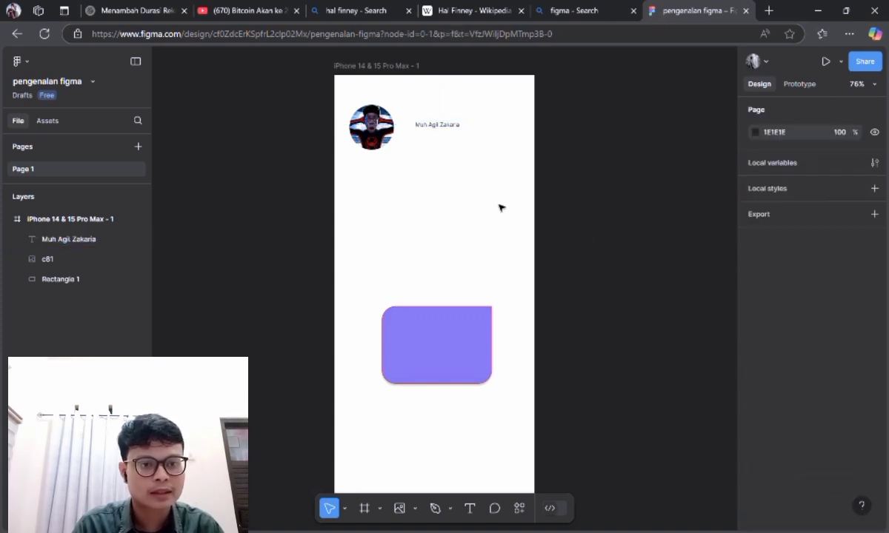
click(450, 129)
click(583, 202)
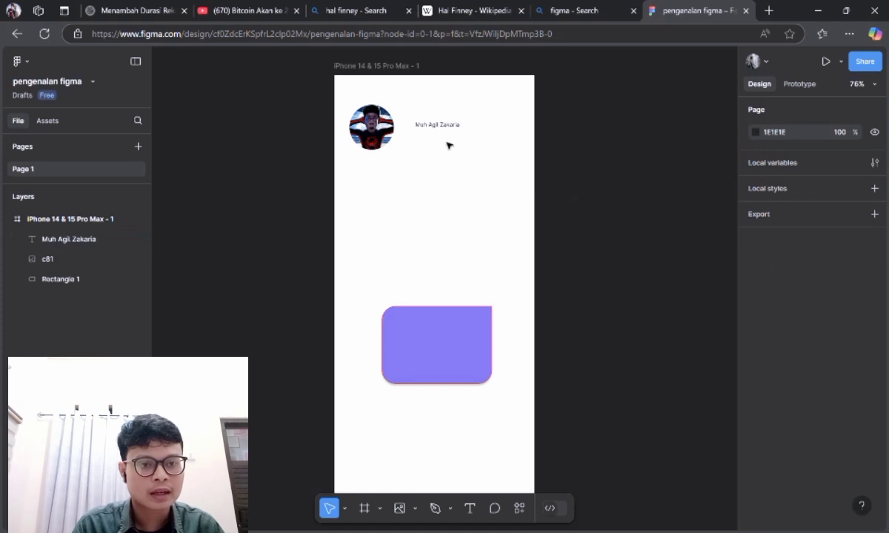
click(447, 127)
click(480, 166)
click(448, 129)
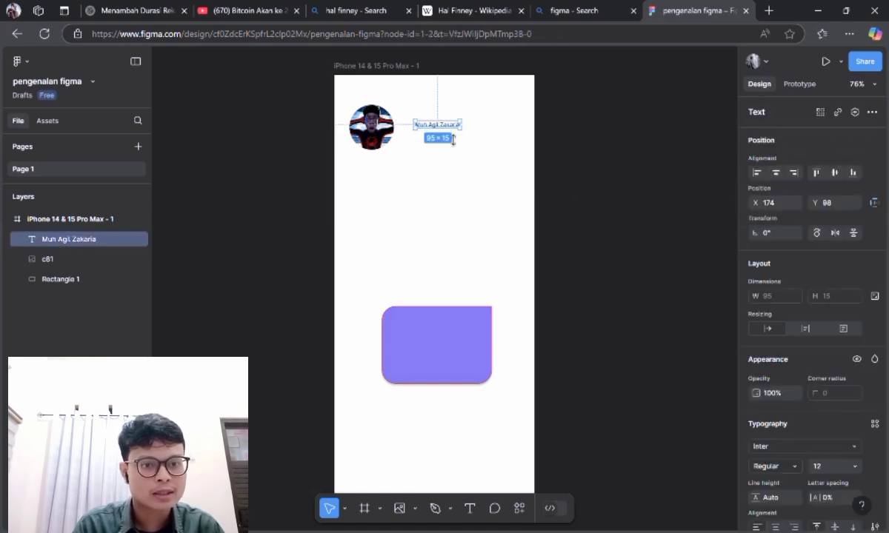
scroll(801, 280, down, 2)
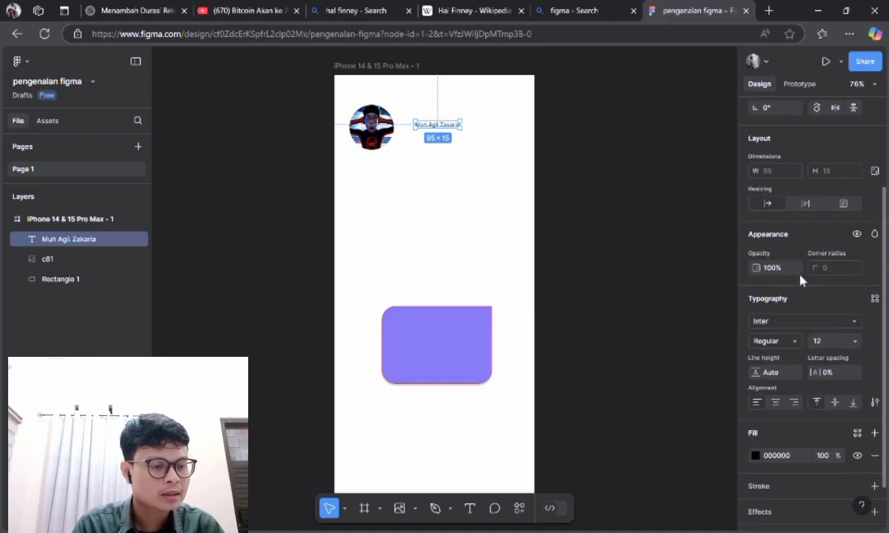
scroll(801, 280, up, 2)
scroll(801, 280, down, 2)
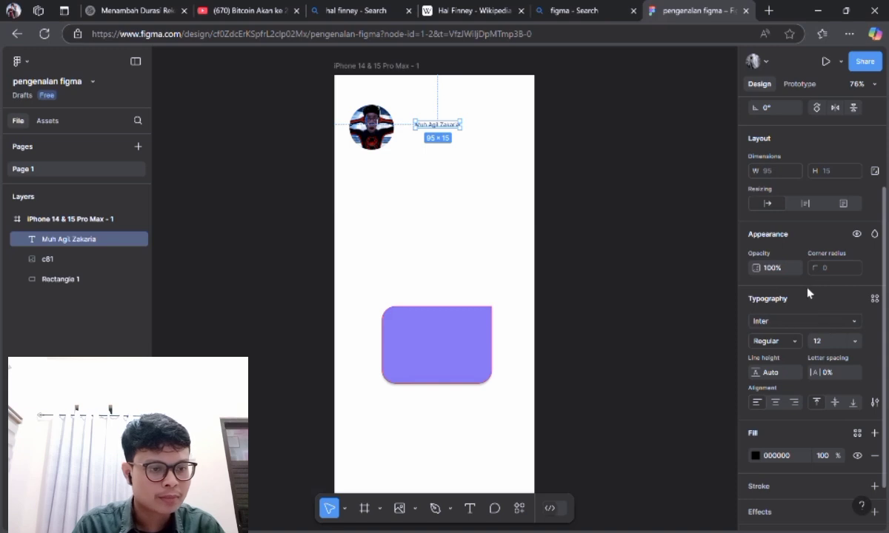
Change the name text's font to Homenaje
click(819, 321)
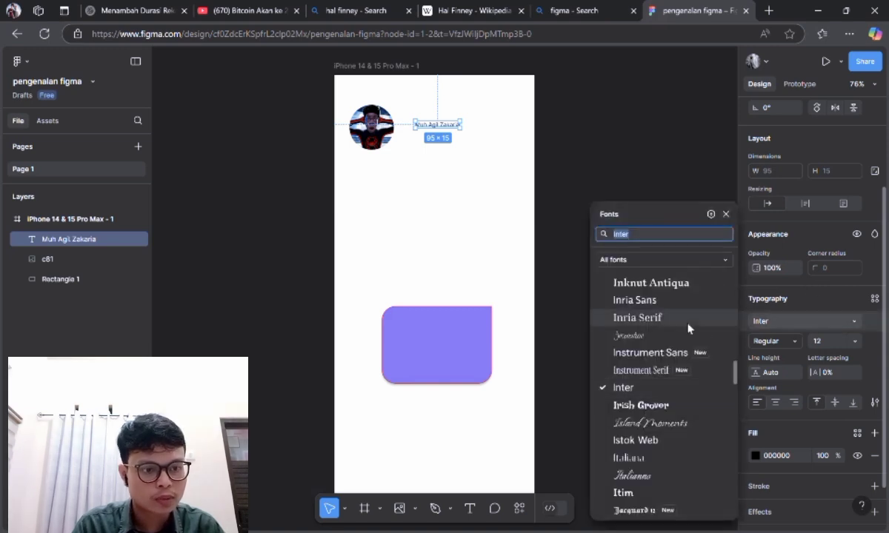
scroll(676, 304, down, 5)
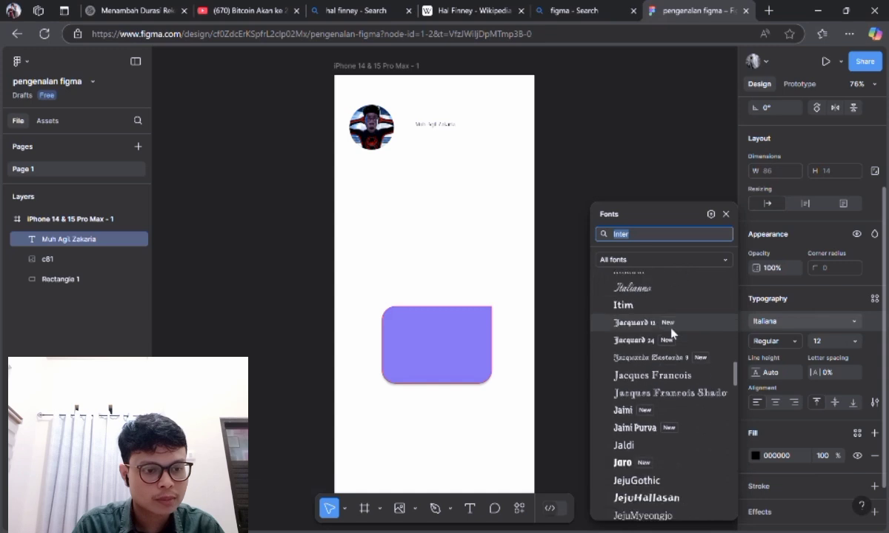
scroll(672, 342, up, 5)
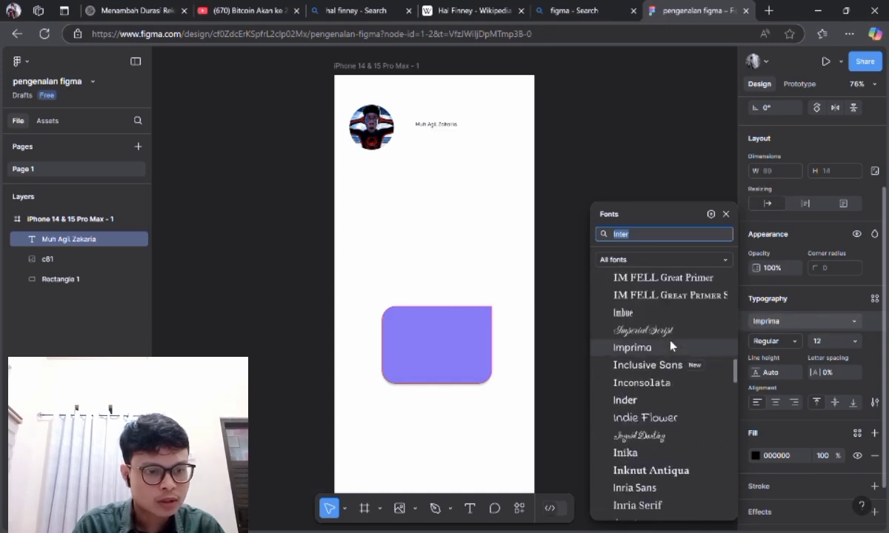
scroll(679, 361, up, 5)
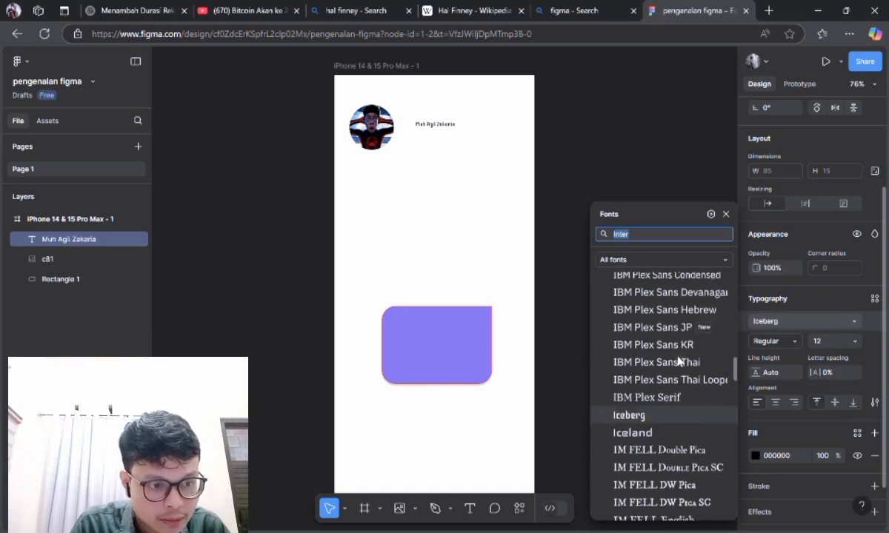
scroll(678, 361, up, 5)
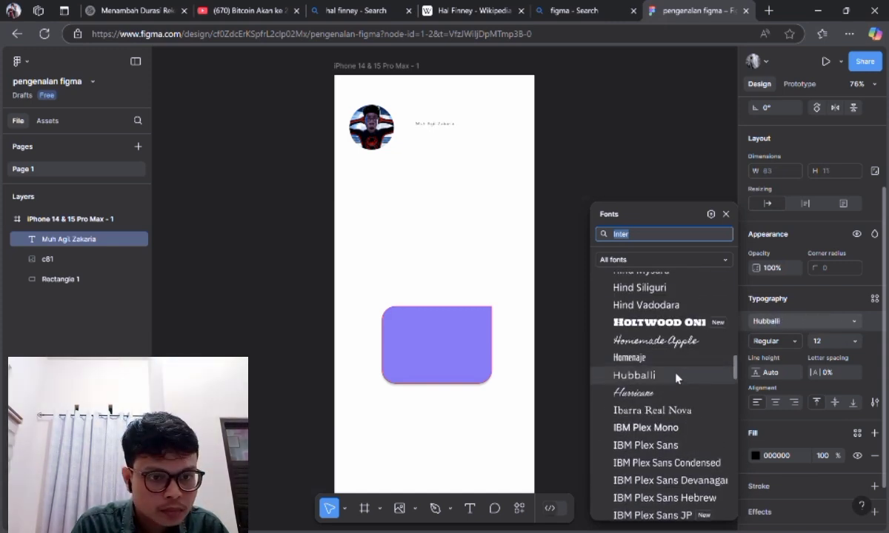
click(674, 360)
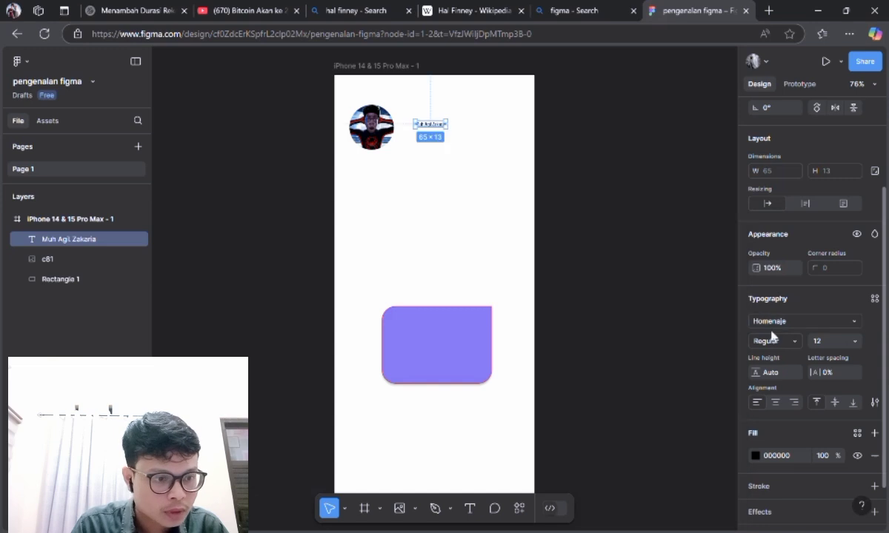
Keep the name text's weight at Regular and set its font size to 24
click(795, 345)
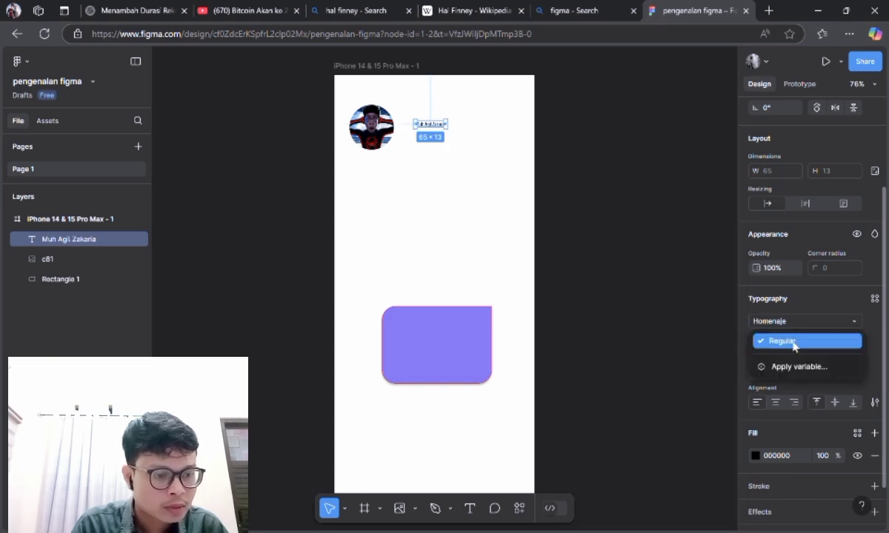
click(794, 343)
click(852, 341)
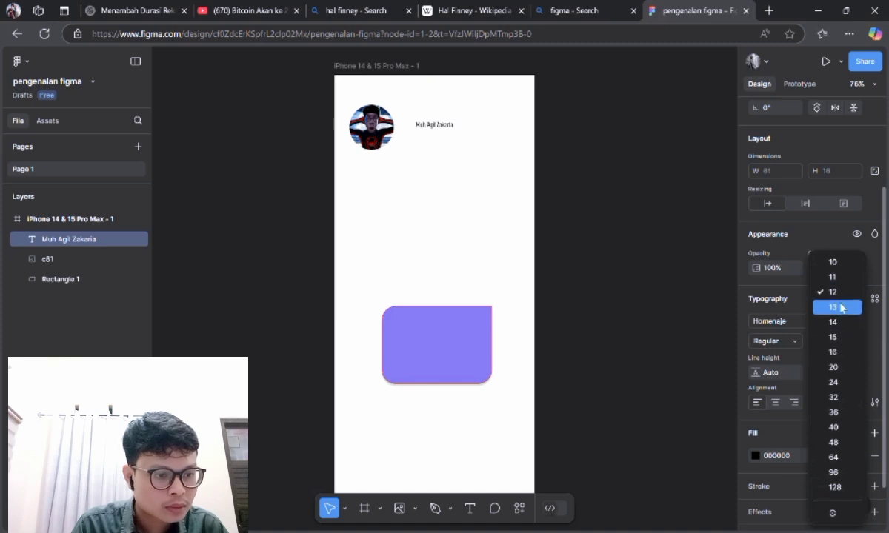
click(833, 382)
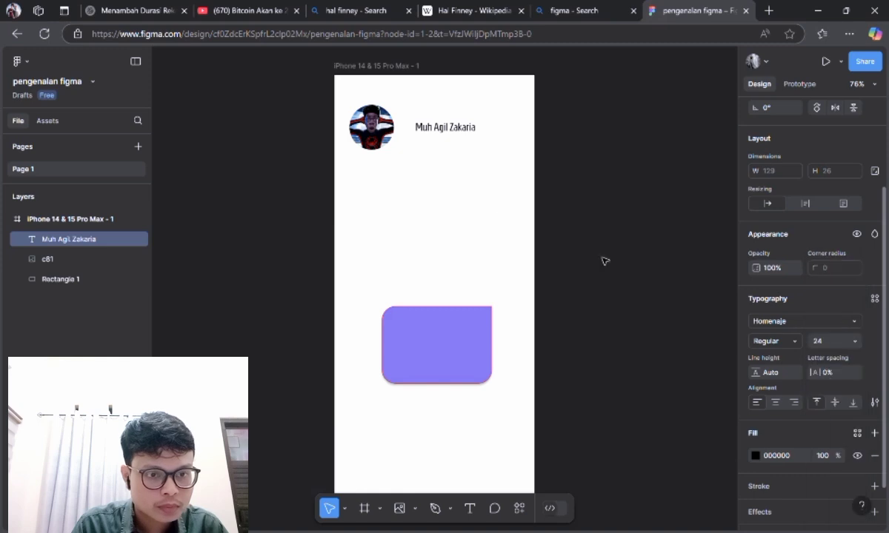
Move the name text closer to the circular picture, at about X 150, Y 99
click(450, 137)
drag(457, 131, 441, 133)
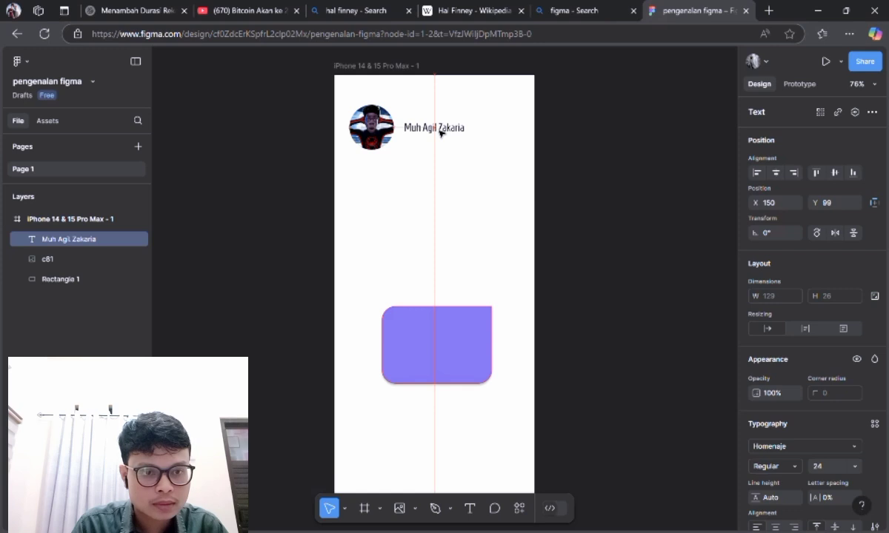
click(629, 192)
click(435, 132)
click(489, 184)
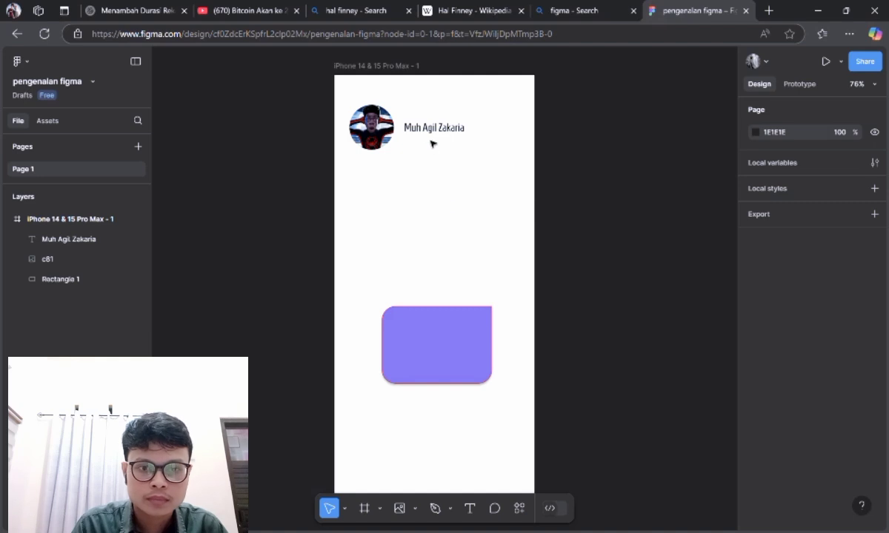
Add a drop shadow effect to the name text
click(434, 130)
scroll(745, 270, down, 3)
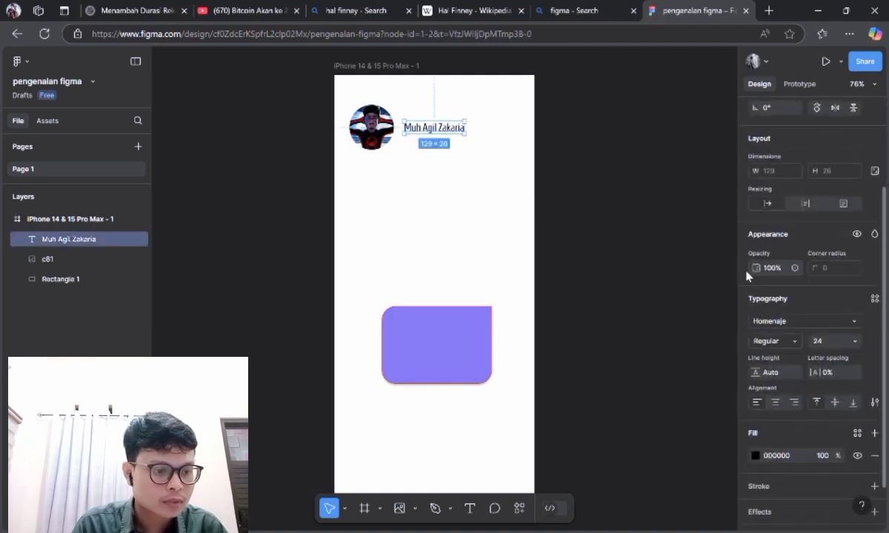
scroll(748, 274, down, 1)
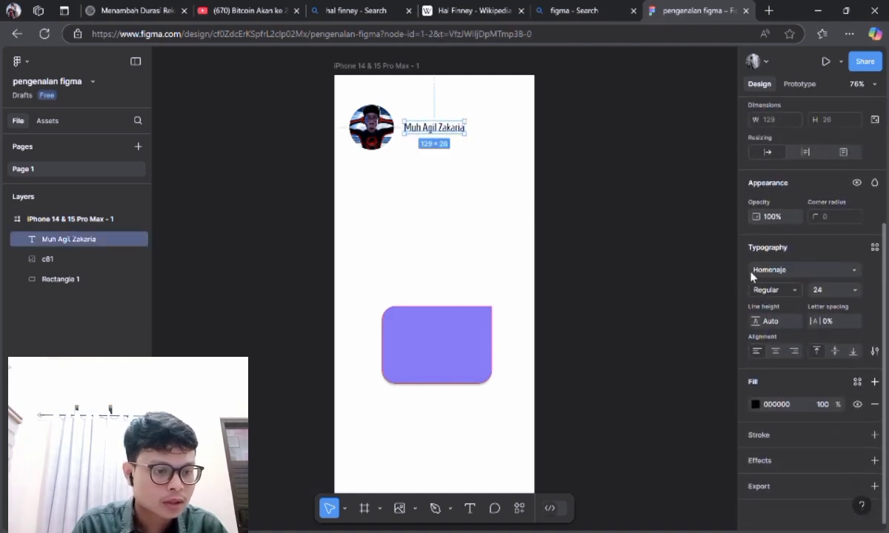
click(875, 461)
click(836, 459)
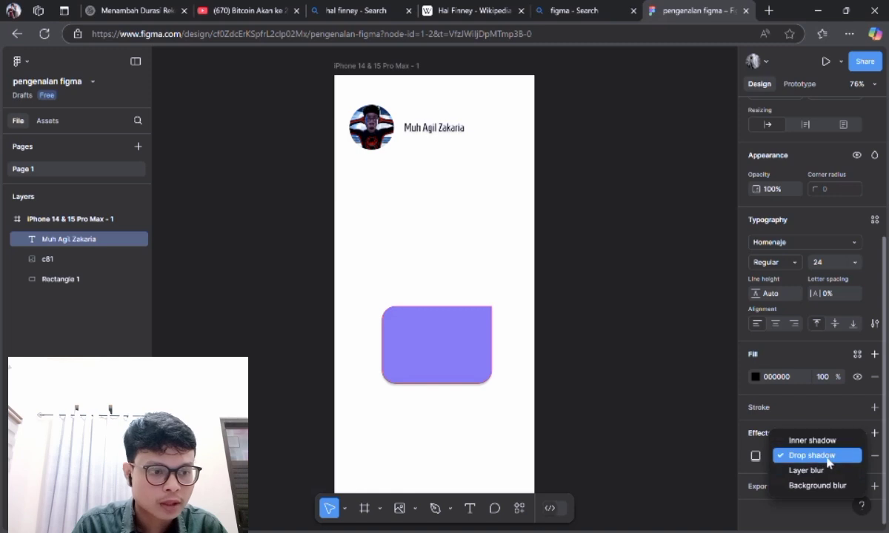
click(818, 454)
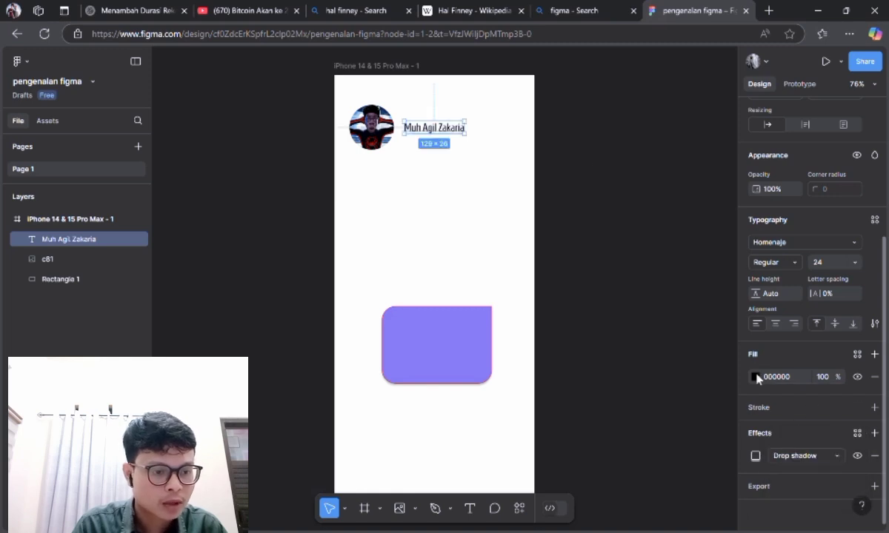
Change the name text's fill to the blue 1518DC
click(756, 377)
click(693, 260)
drag(692, 260, 726, 261)
drag(731, 307, 593, 370)
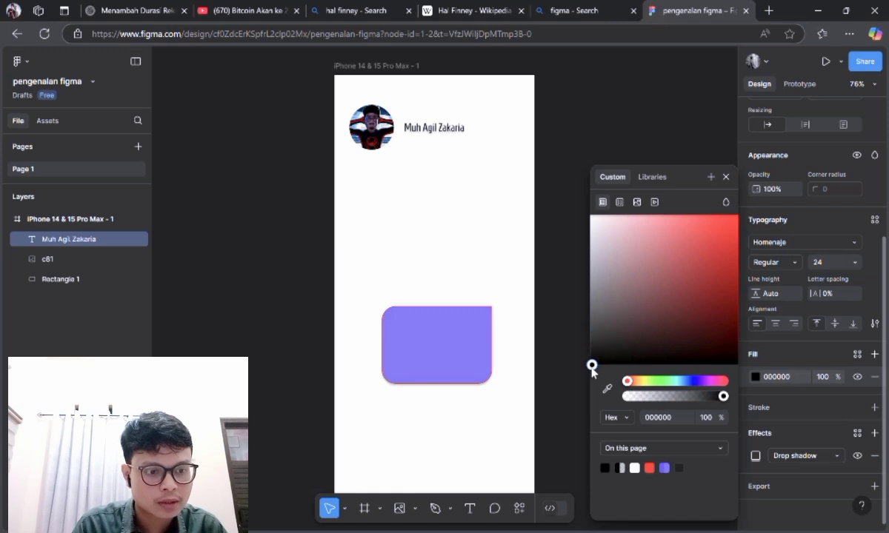
click(692, 383)
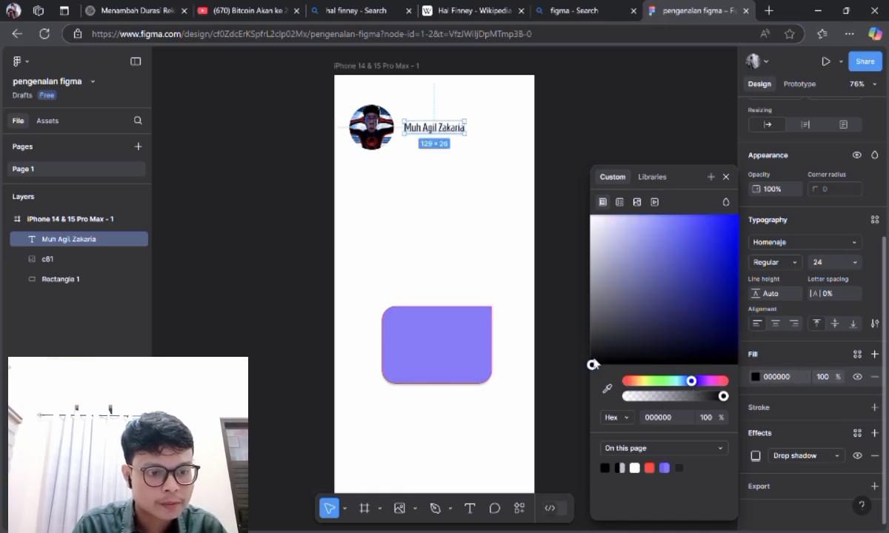
drag(669, 302, 725, 237)
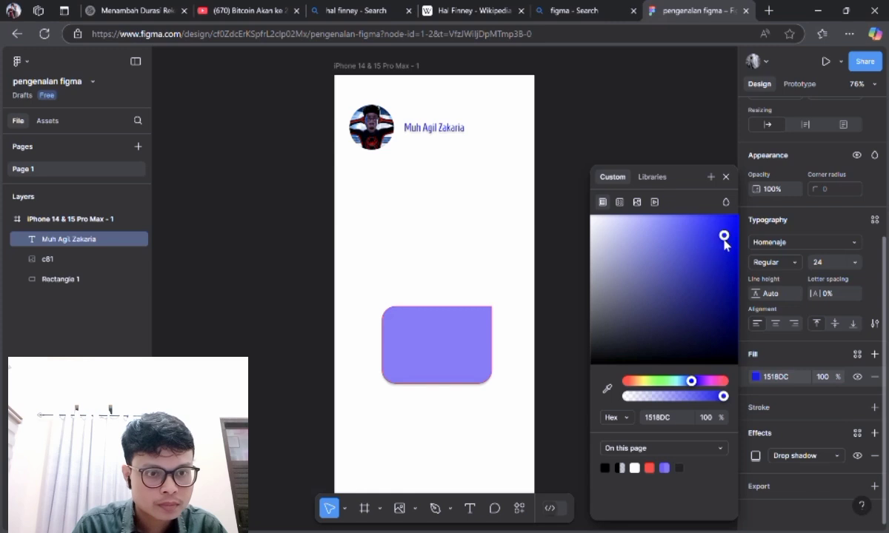
click(725, 177)
Try the right and centre horizontal text alignments on the name text
scroll(775, 275, up, 5)
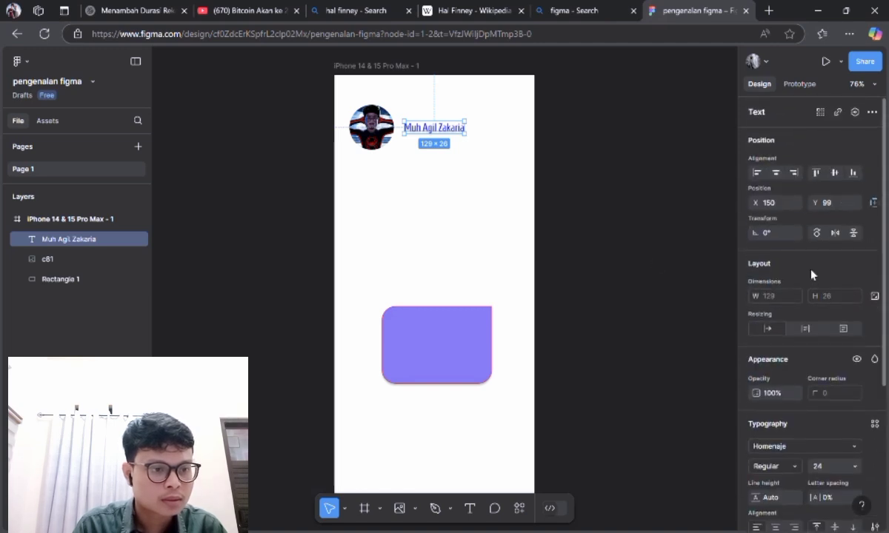
scroll(807, 282, down, 5)
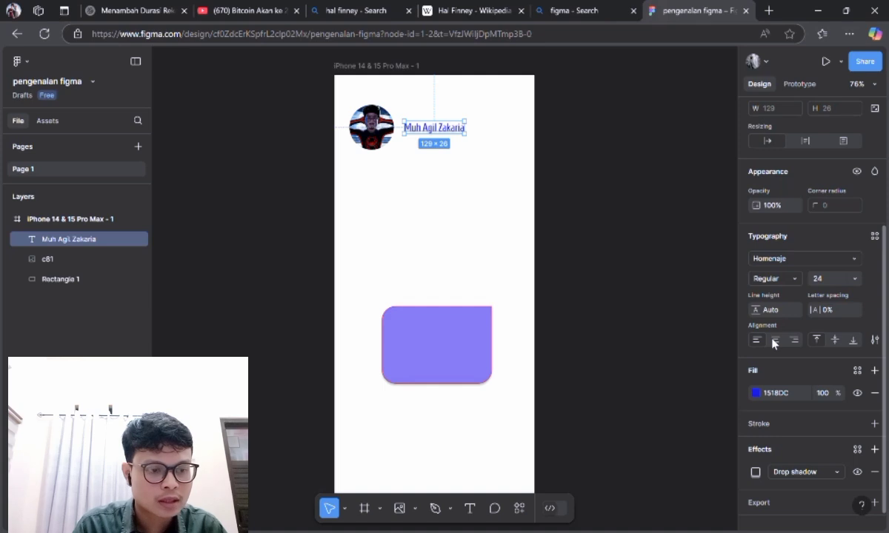
click(793, 340)
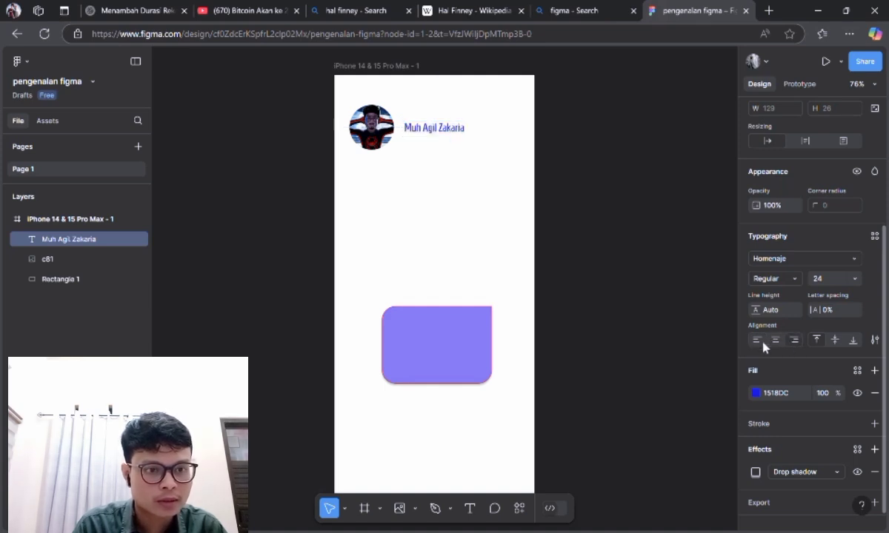
click(777, 340)
click(790, 340)
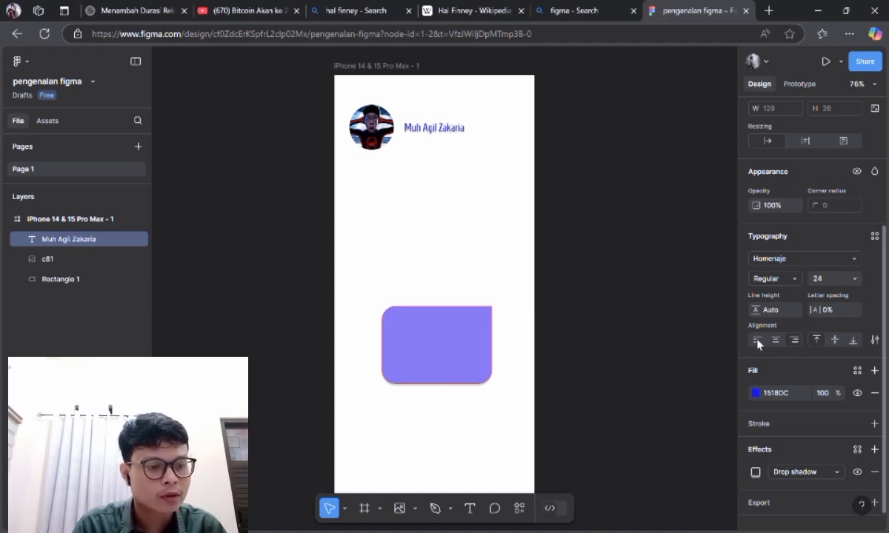
click(663, 226)
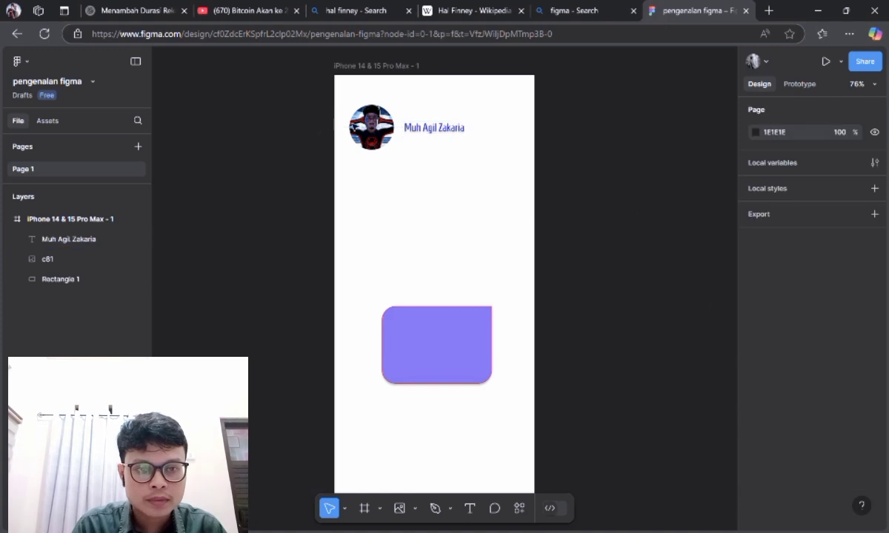
click(440, 134)
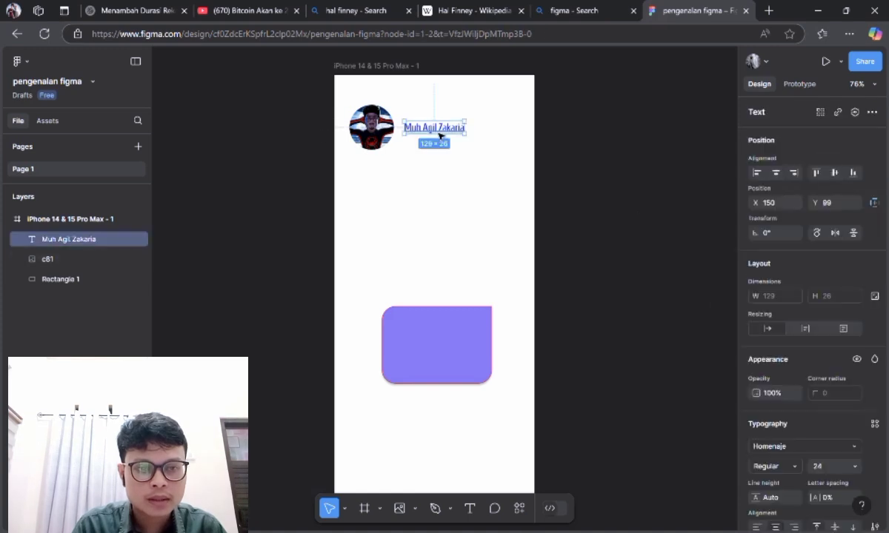
click(419, 192)
Add a uniform 10 px layout grid to the iPhone 14 & 15 Pro Max frame
click(97, 222)
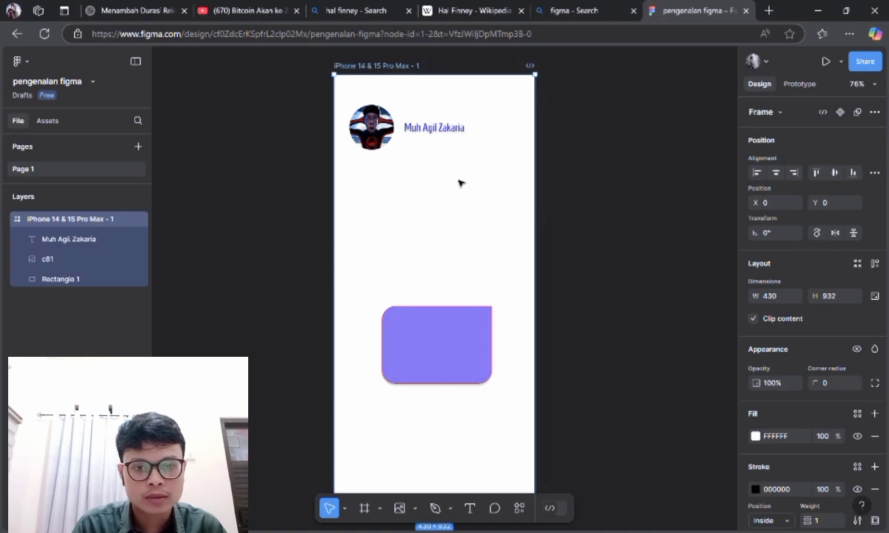
scroll(763, 367, down, 3)
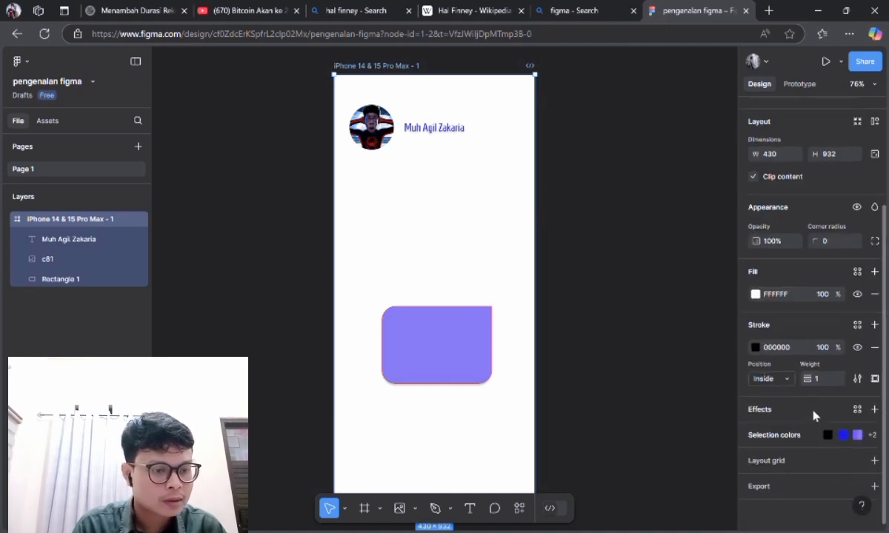
click(875, 462)
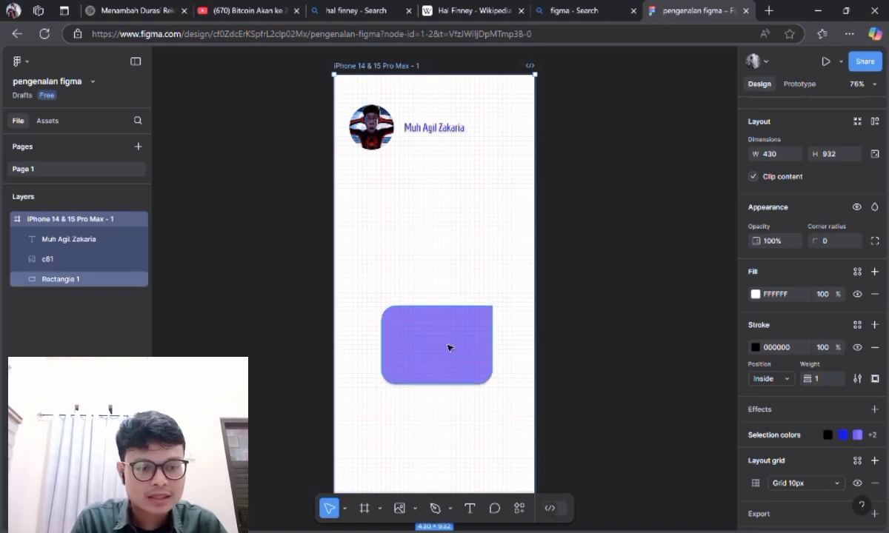
mouse_move(447, 348)
mouse_down()
mouse_move(439, 347)
mouse_move(455, 349)
mouse_up()
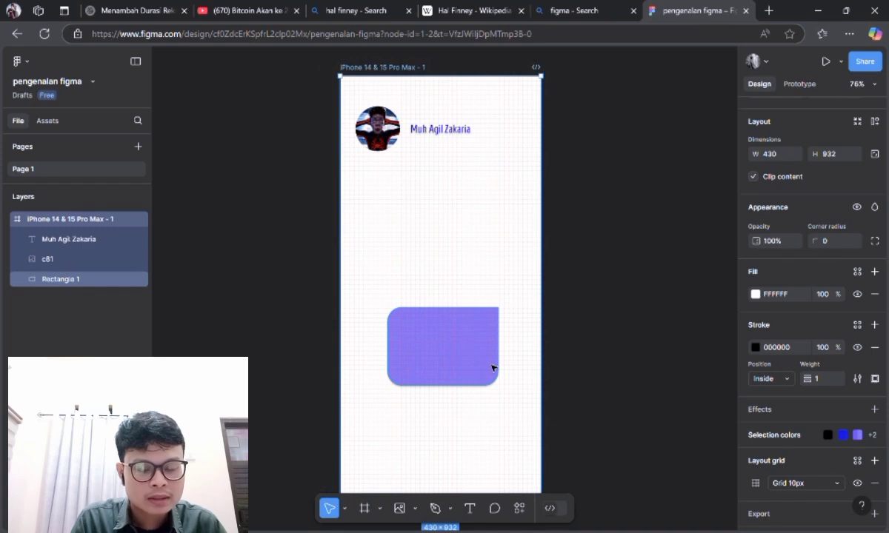
drag(443, 345, 450, 347)
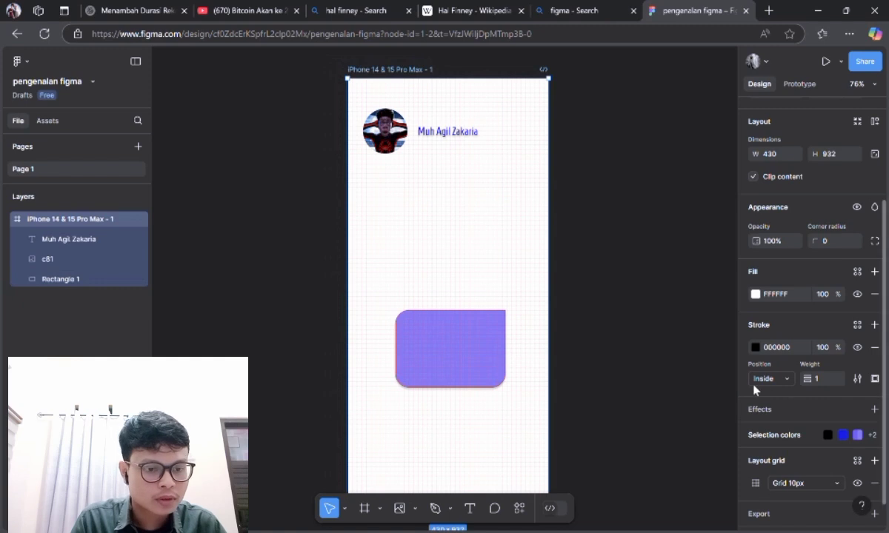
scroll(787, 412, down, 1)
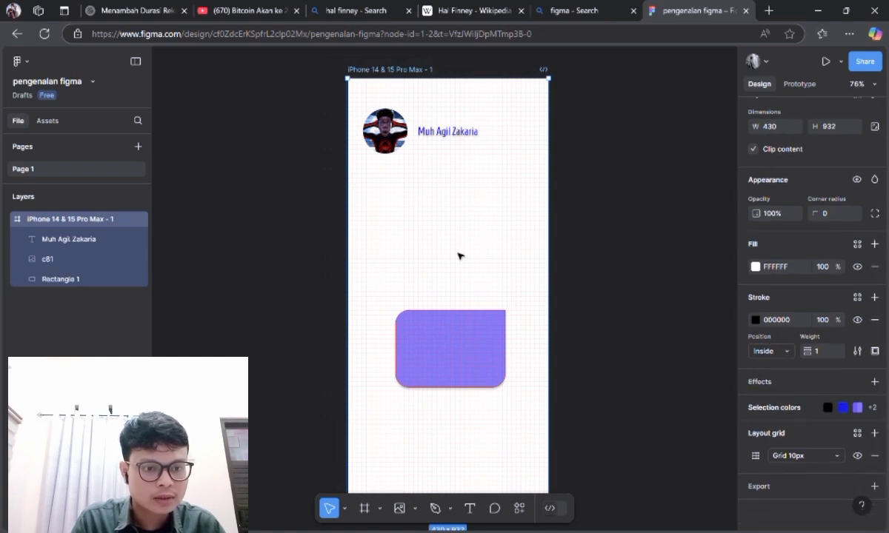
Switch the iPhone frame's layout grid type from a uniform grid to columns
click(838, 456)
click(821, 470)
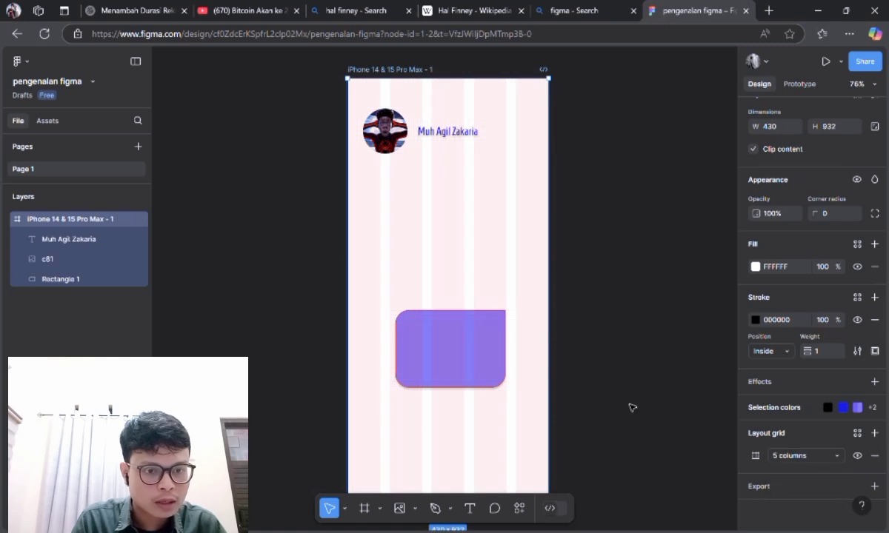
scroll(486, 356, right, 2)
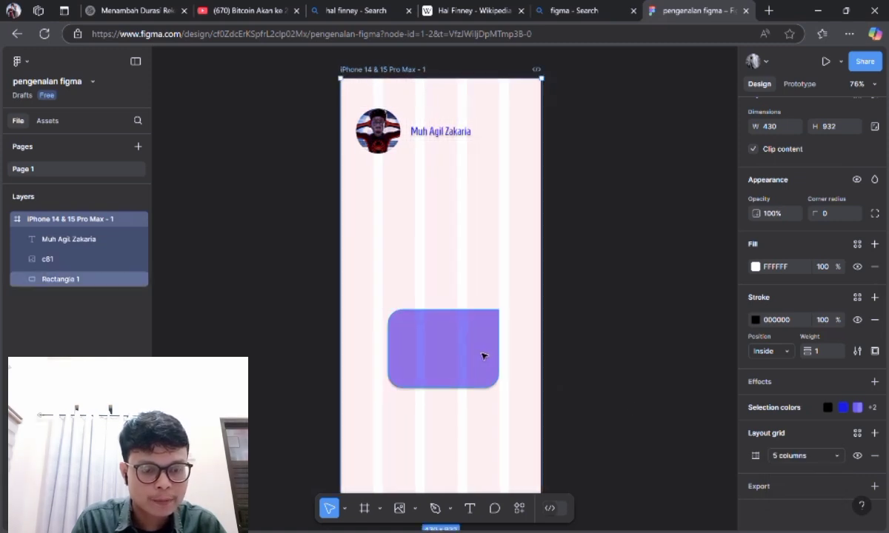
Set the column layout grid's count to 7 and its margin to 10
click(756, 456)
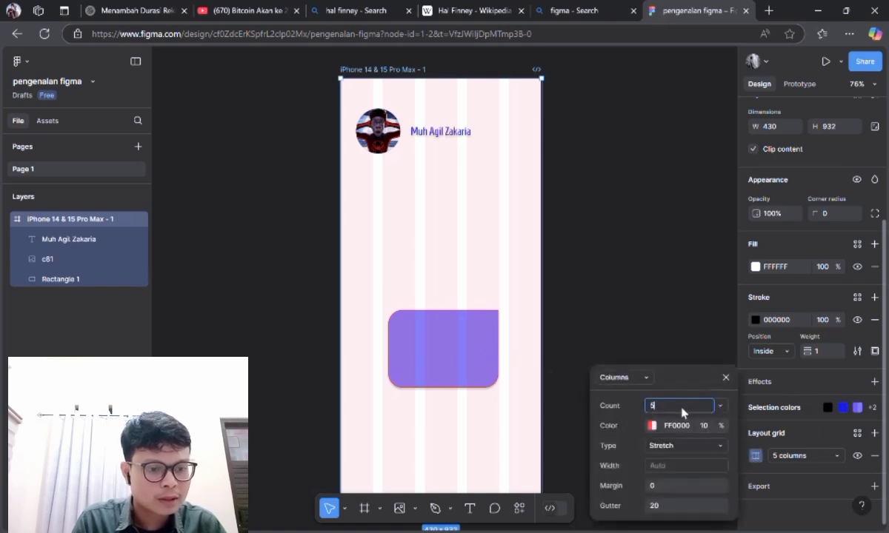
key(BackSpace)
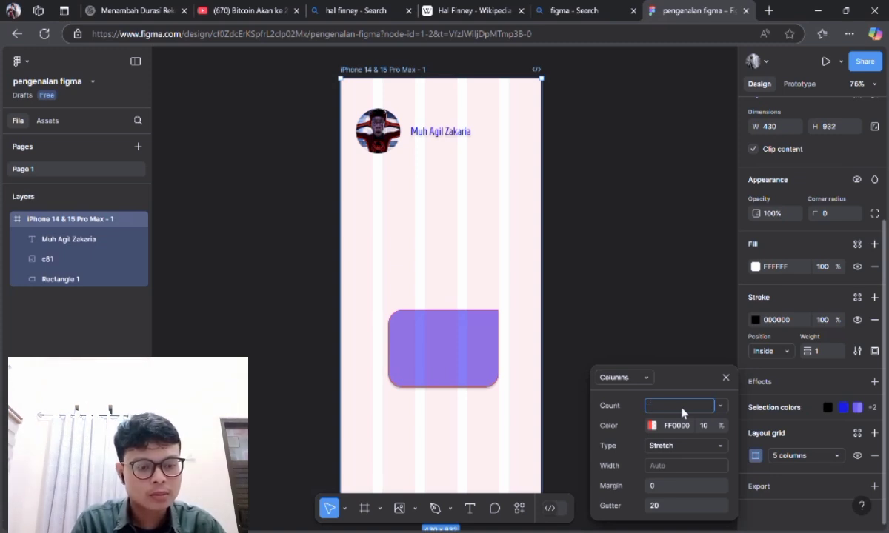
click(693, 489)
key(BackSpace)
text(10)
key(Return)
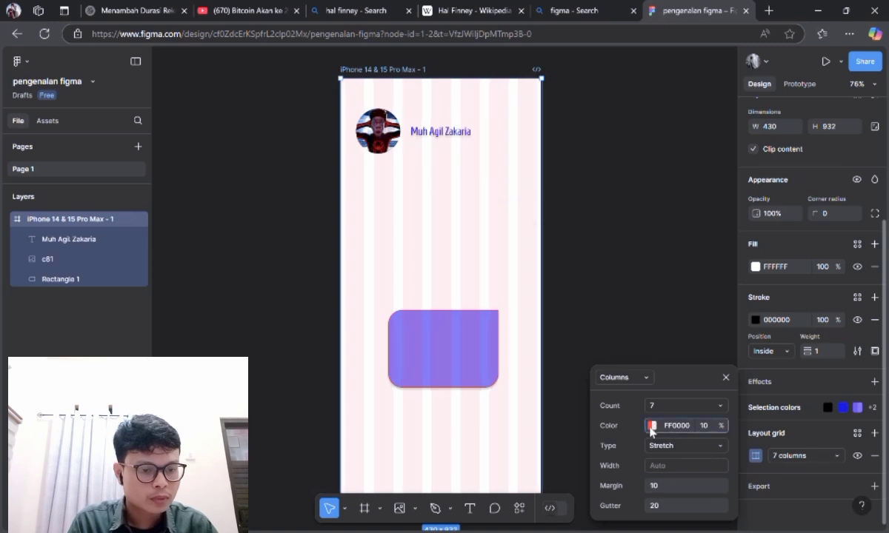
Change the column layout grid's colour to grey 908B8B at 31% opacity
click(651, 427)
drag(541, 211, 447, 279)
drag(492, 397, 510, 400)
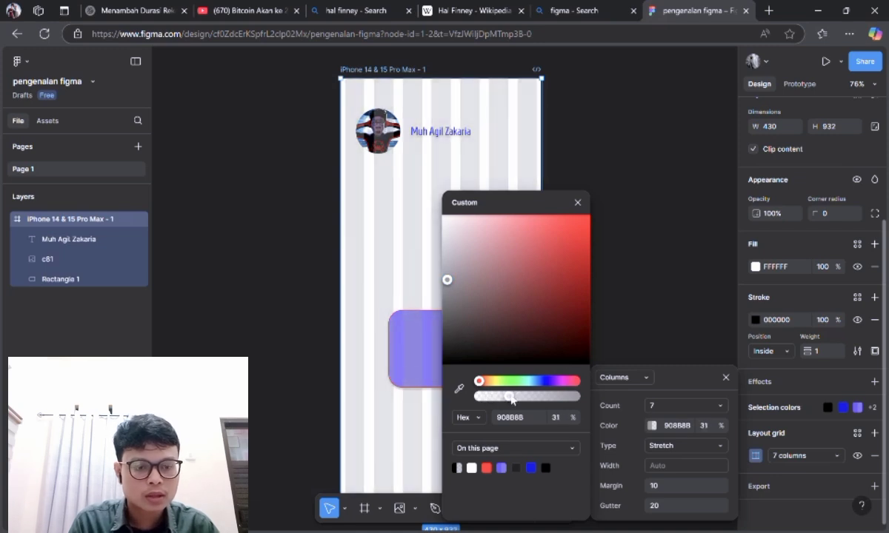
click(649, 313)
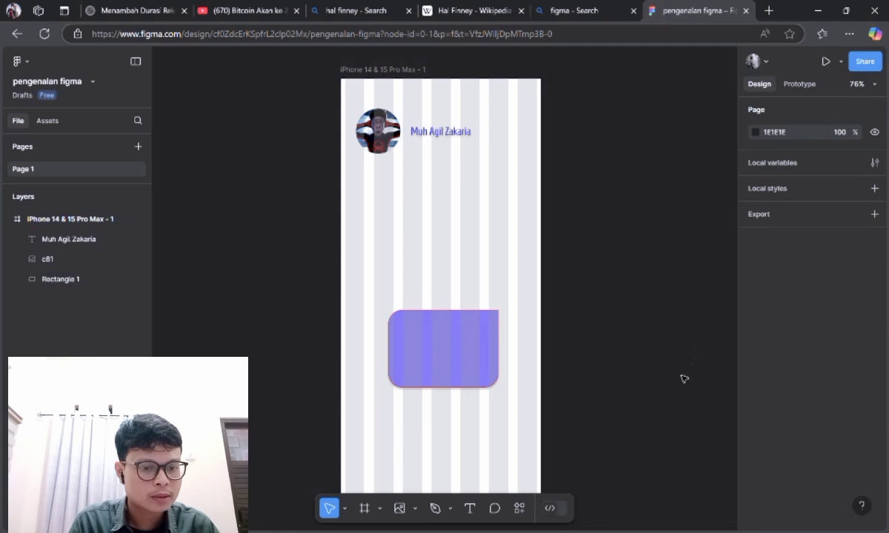
Move and widen the purple rectangle to about 298 × 144, centred horizontally on the frame's column grid
click(460, 363)
mouse_move(460, 363)
mouse_down()
mouse_move(452, 350)
mouse_move(462, 379)
mouse_move(395, 302)
mouse_move(451, 357)
mouse_move(474, 352)
mouse_move(450, 354)
mouse_move(445, 375)
mouse_move(457, 369)
mouse_move(444, 359)
mouse_up()
drag(493, 388, 523, 381)
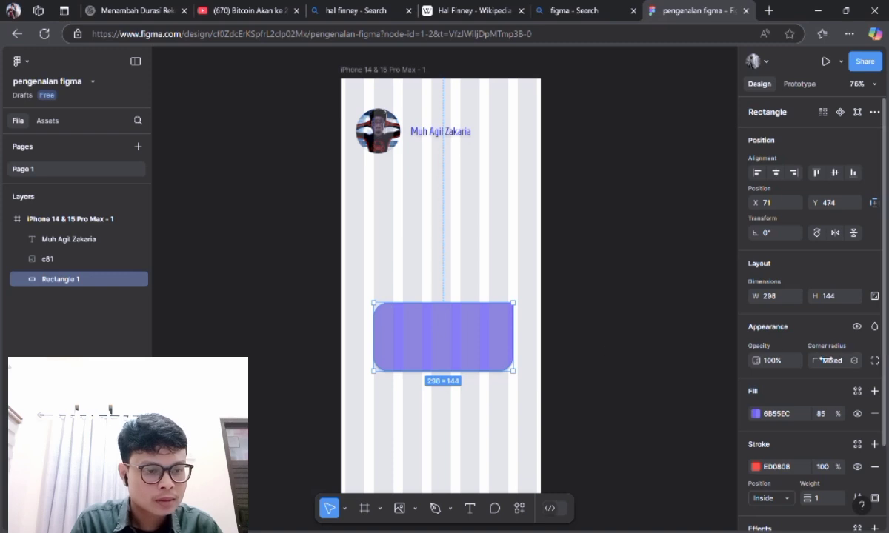
scroll(804, 444, down, 3)
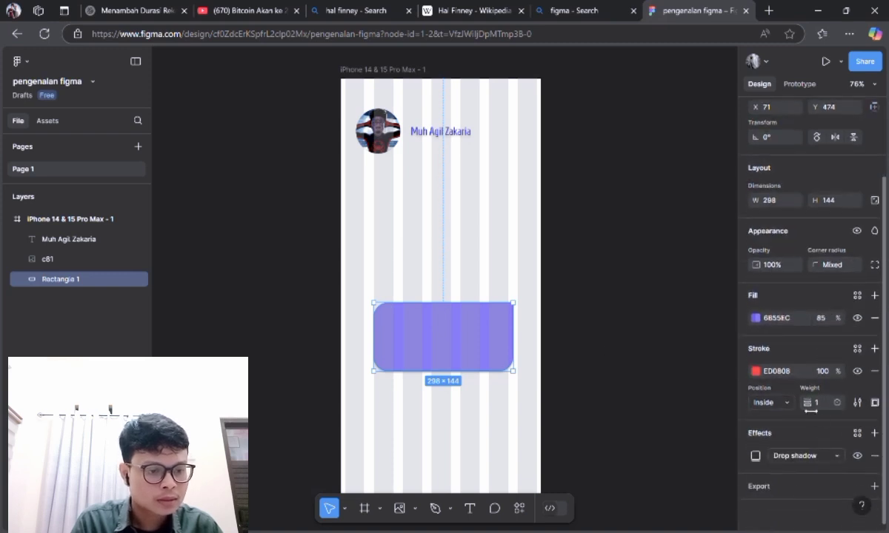
click(478, 237)
click(454, 336)
click(467, 244)
click(81, 219)
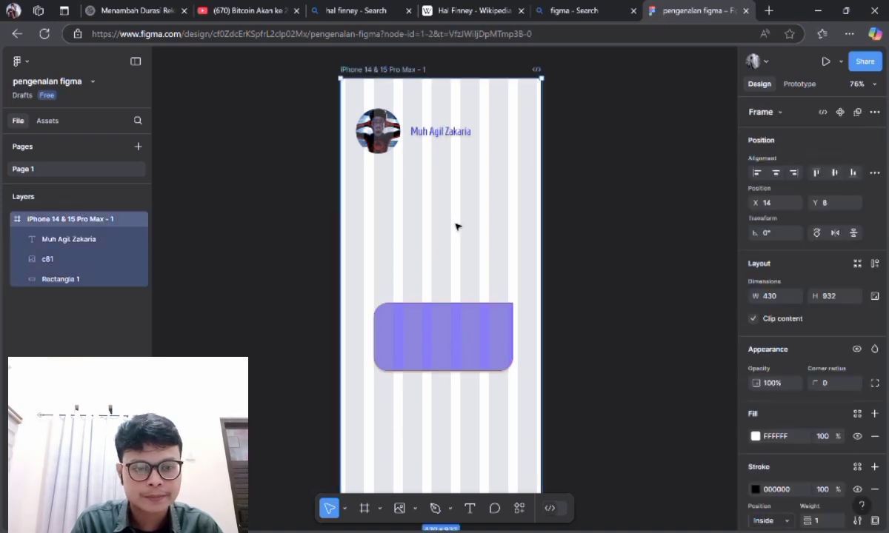
click(398, 235)
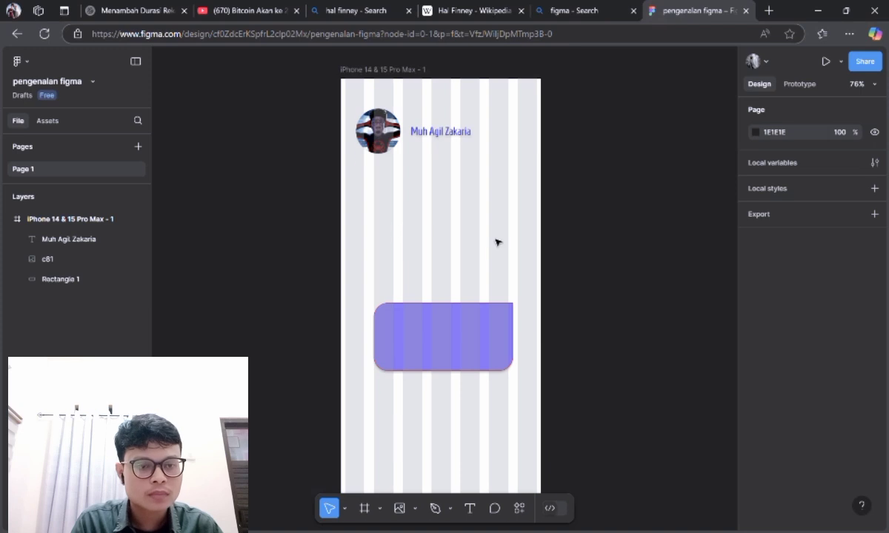
scroll(495, 242, down, 2)
scroll(492, 242, up, 1)
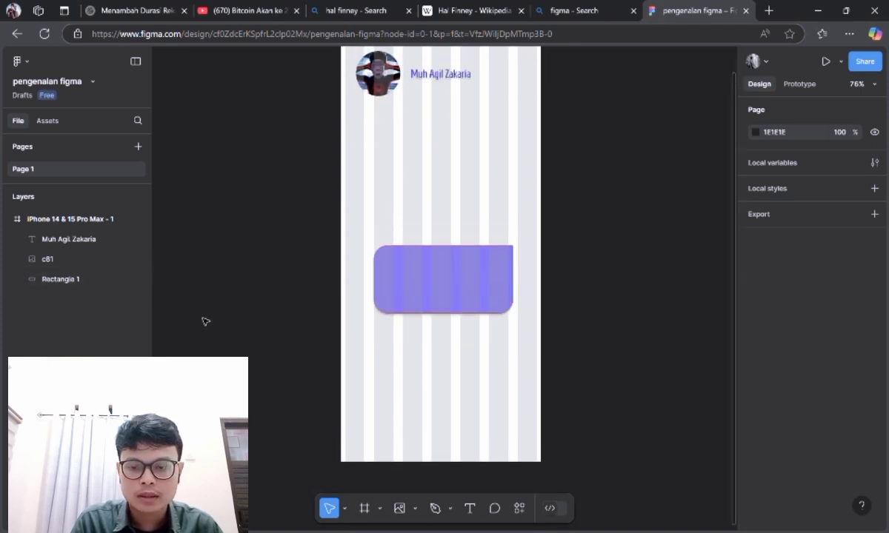
click(70, 220)
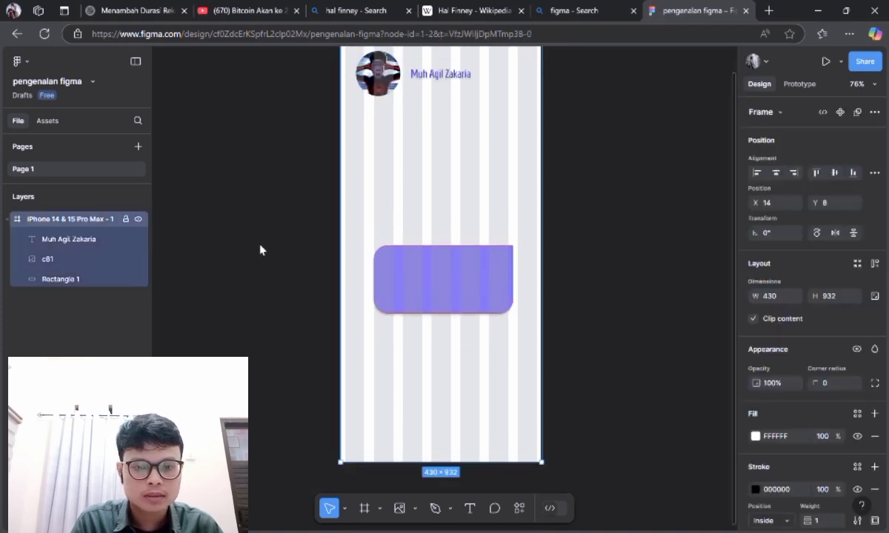
Post the comment "saya ingin teks animasi untuk nama saya" on the canvas just beside the name text
click(496, 512)
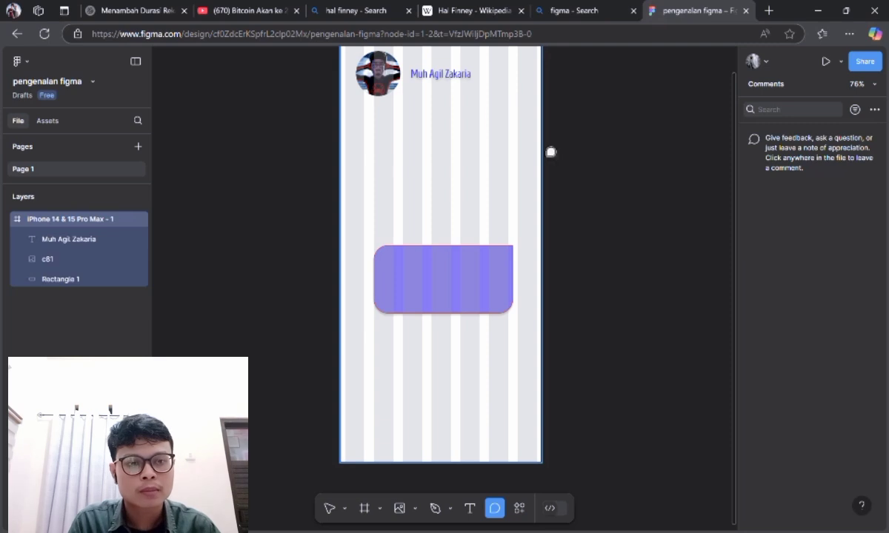
scroll(520, 137, up, 1)
scroll(520, 137, up, 1)
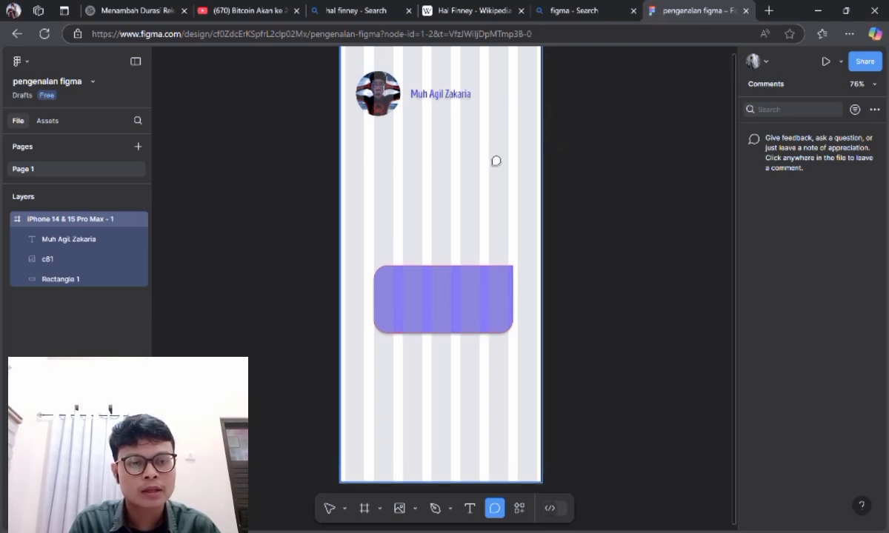
scroll(496, 161, up, 3)
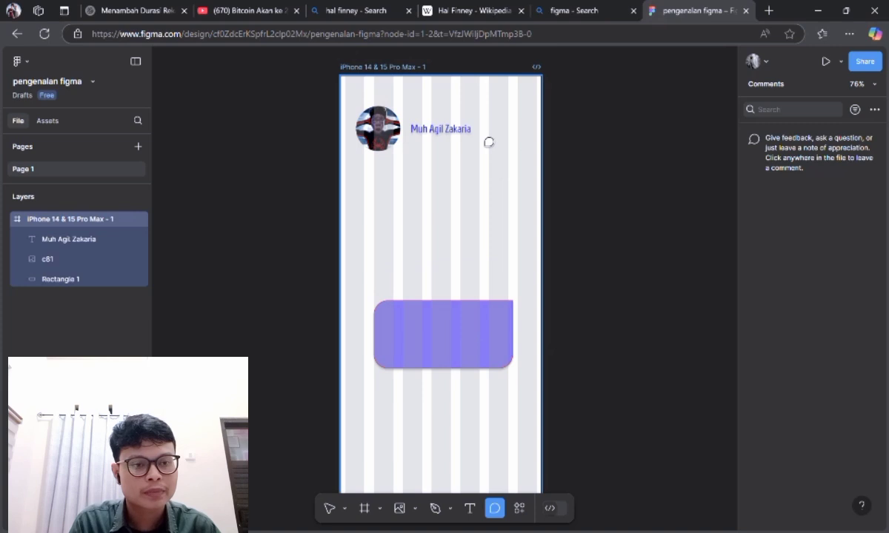
click(495, 127)
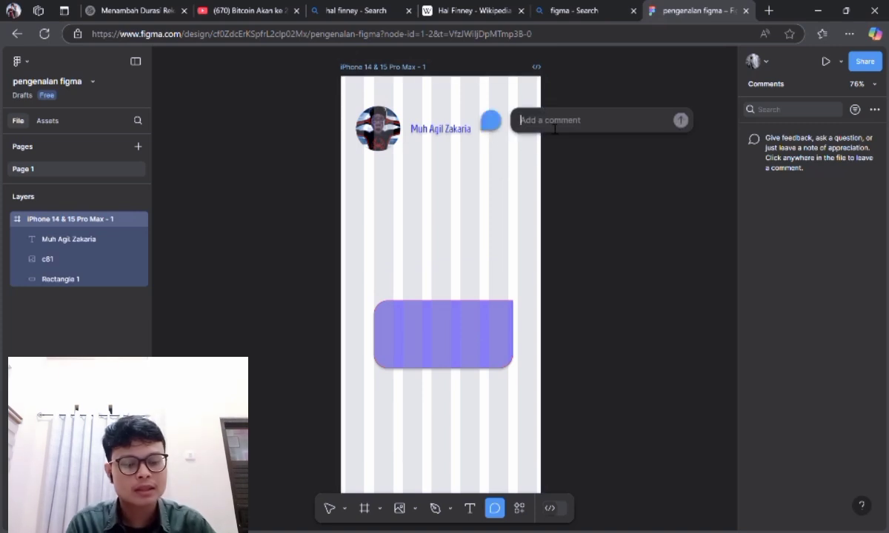
text(saya )
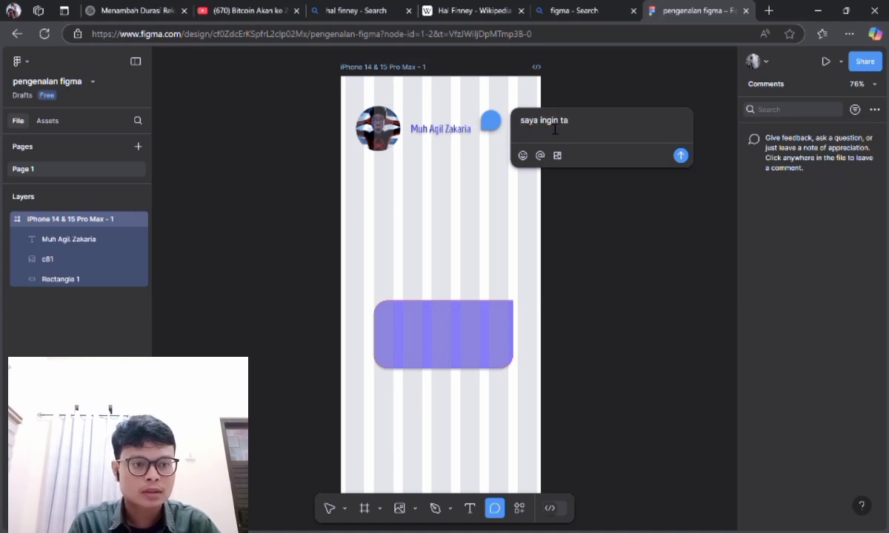
text(ingin teks)
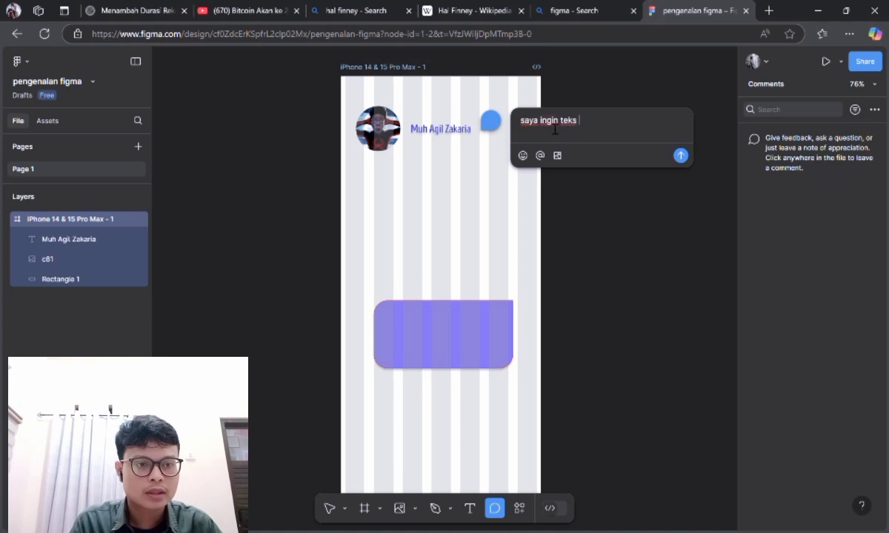
key(BackSpace)
key(BackSpace)
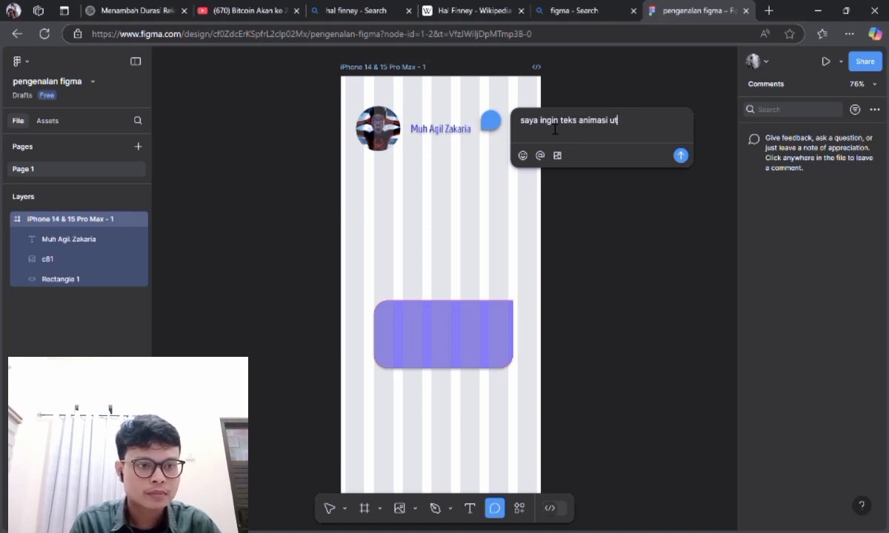
text(untuk nama saya)
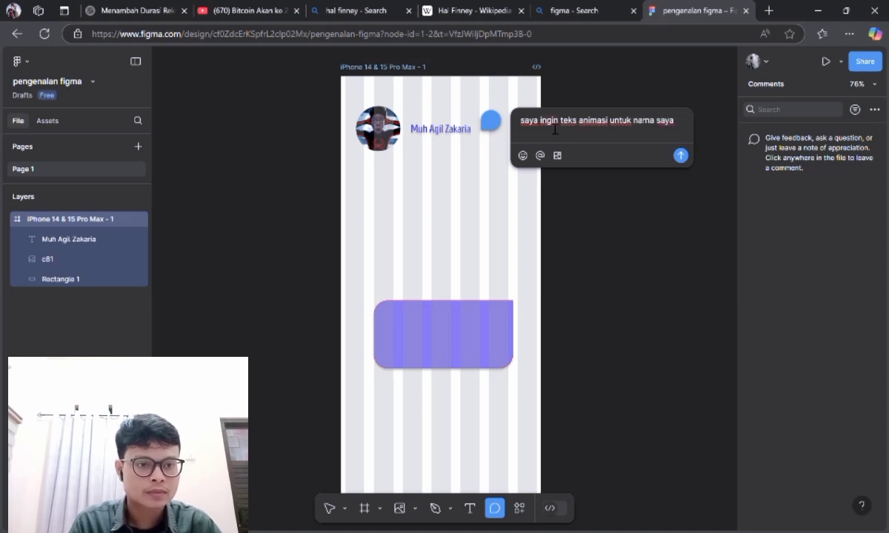
key(Return)
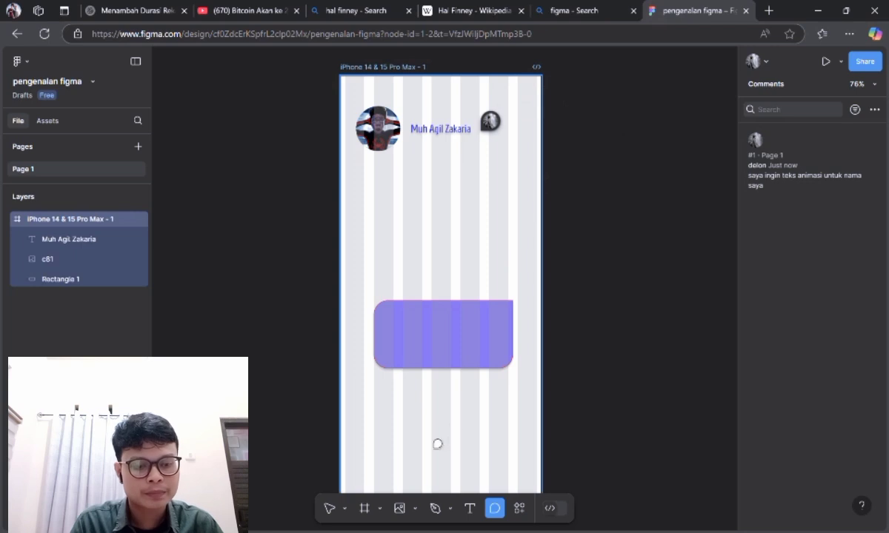
Draw a horizontal line about 430 px long across the iPhone frame, just below the circular picture and name text
click(415, 510)
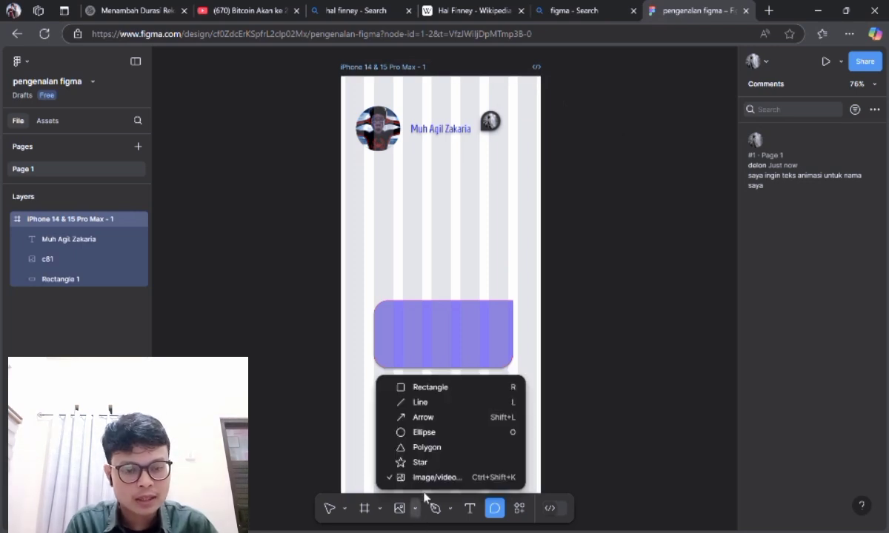
click(437, 403)
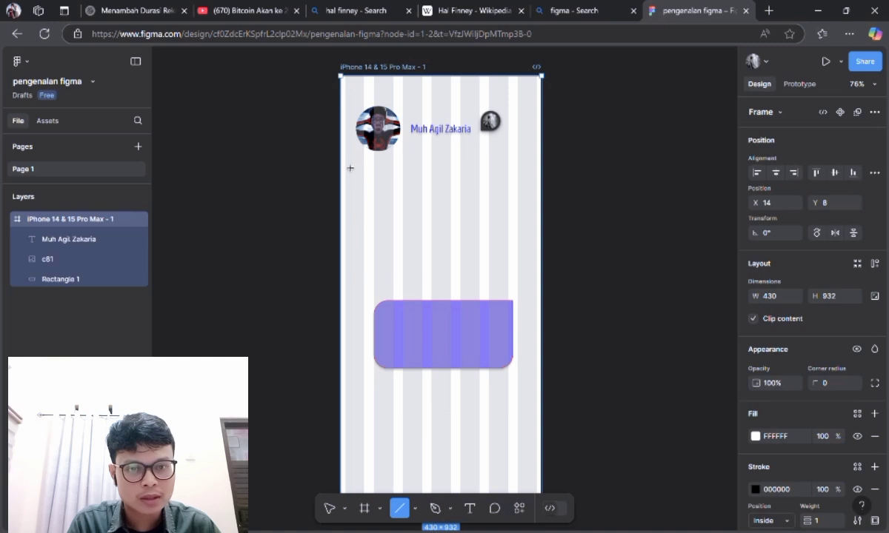
drag(339, 154, 549, 164)
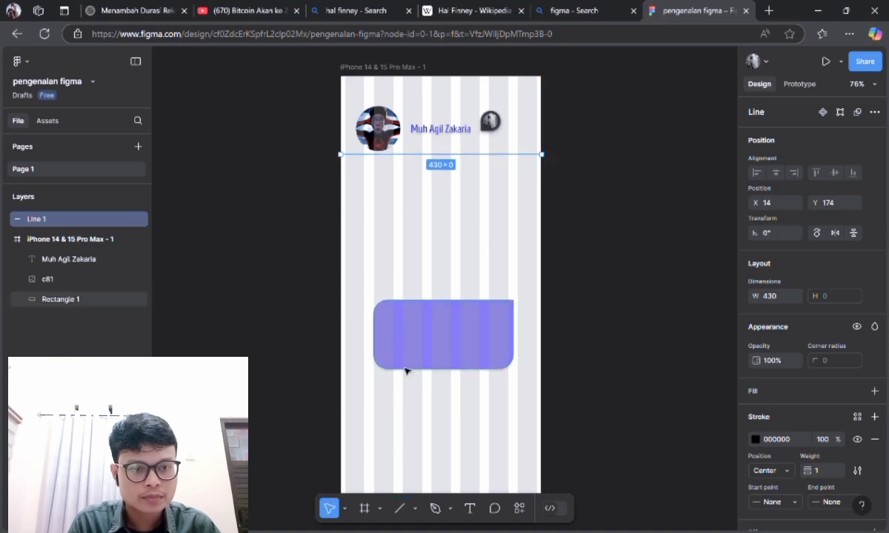
Draw a short, nearly horizontal arrow about 41 px long beside the purple rectangle, pointing towards it
click(415, 508)
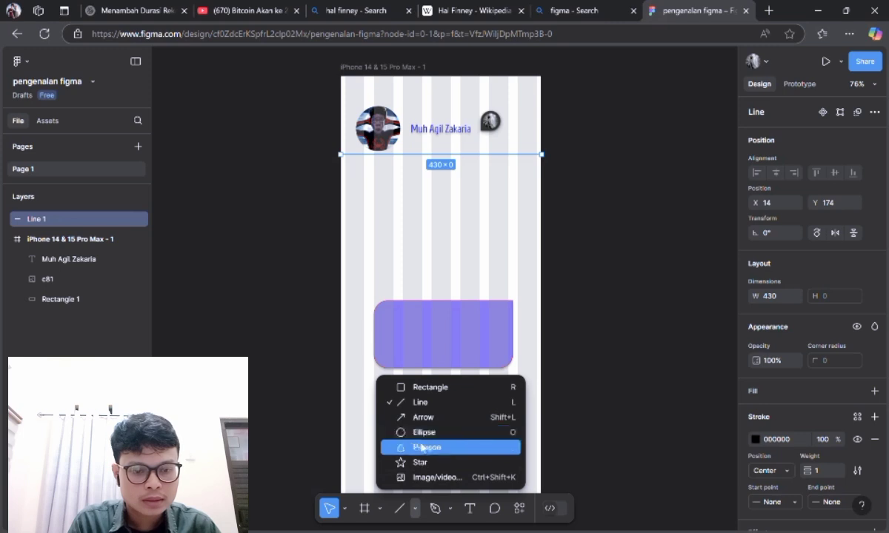
click(424, 418)
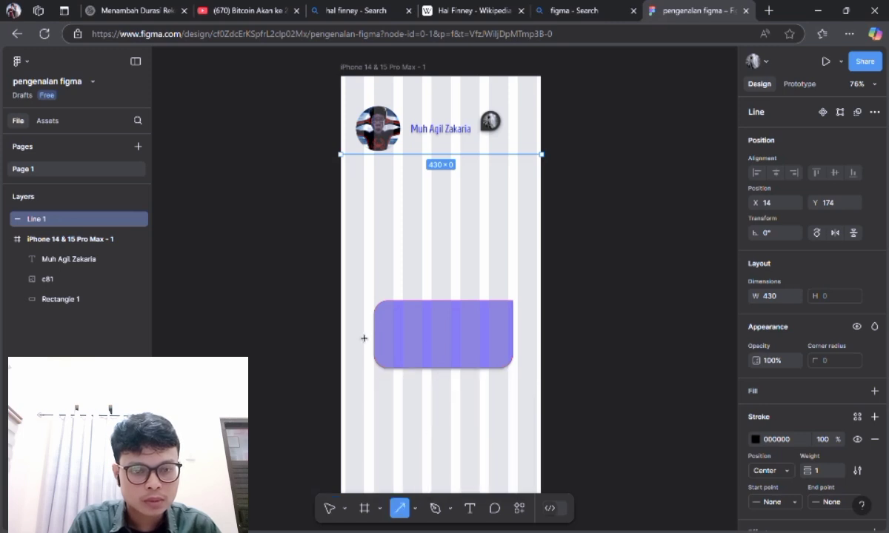
mouse_move(364, 339)
mouse_down()
mouse_move(354, 340)
mouse_move(378, 339)
mouse_move(390, 272)
mouse_move(385, 239)
mouse_move(430, 169)
mouse_move(423, 283)
mouse_move(406, 326)
mouse_move(391, 306)
mouse_move(357, 320)
mouse_move(364, 335)
mouse_up()
click(413, 283)
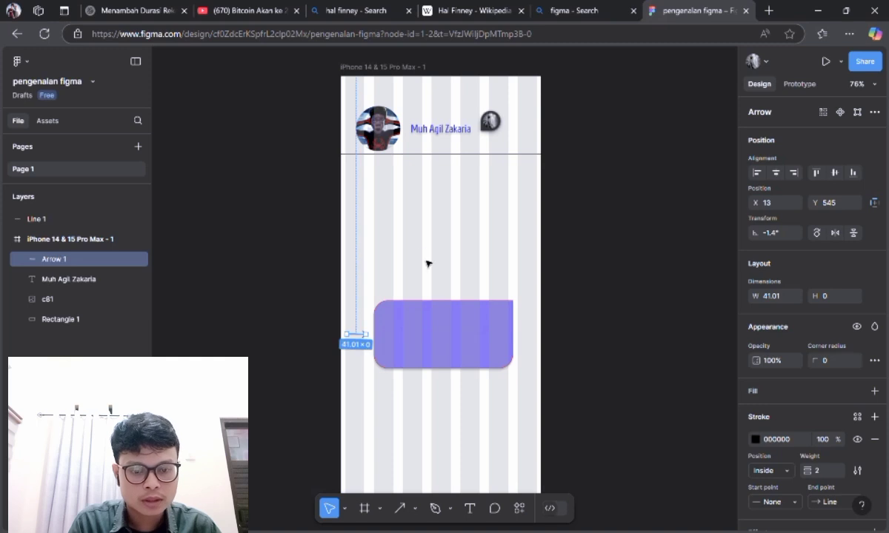
Place a 100 × 100 px star in the frame above the purple rectangle, at about X 194, Y 320
click(415, 508)
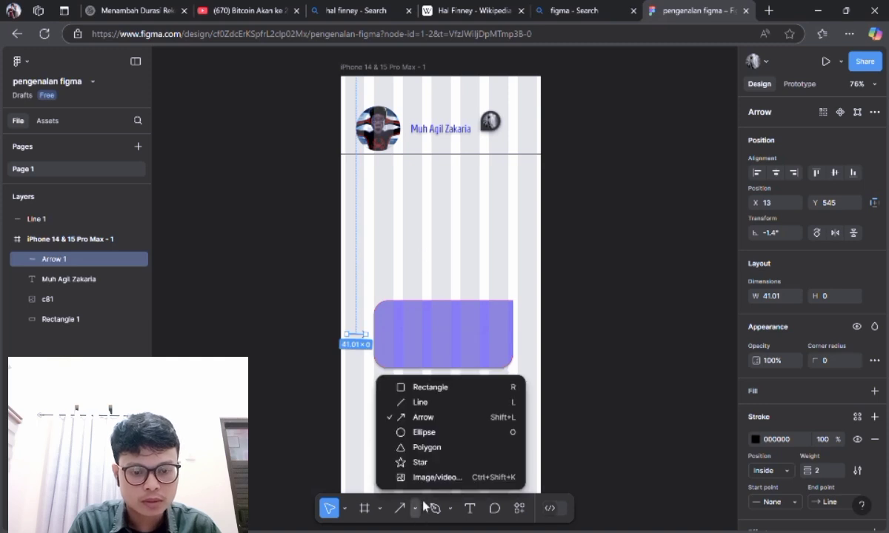
click(438, 461)
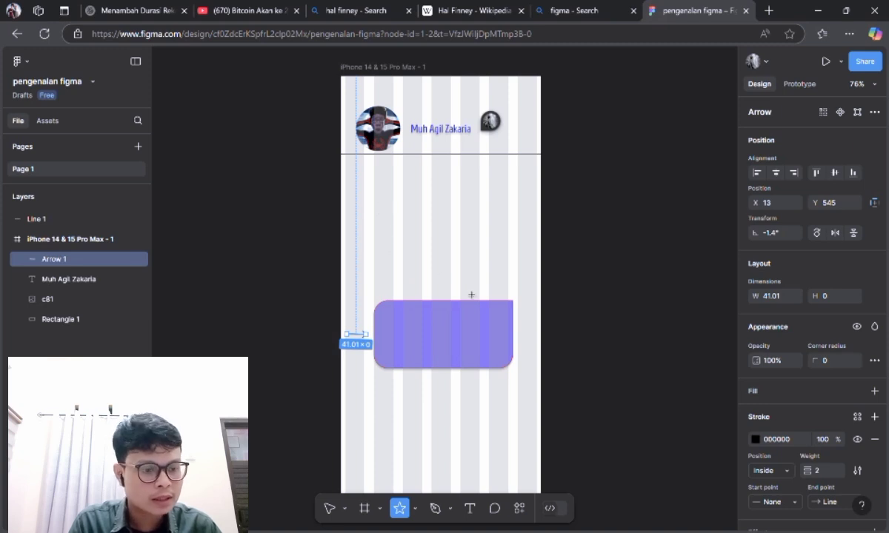
click(471, 244)
drag(503, 251, 463, 258)
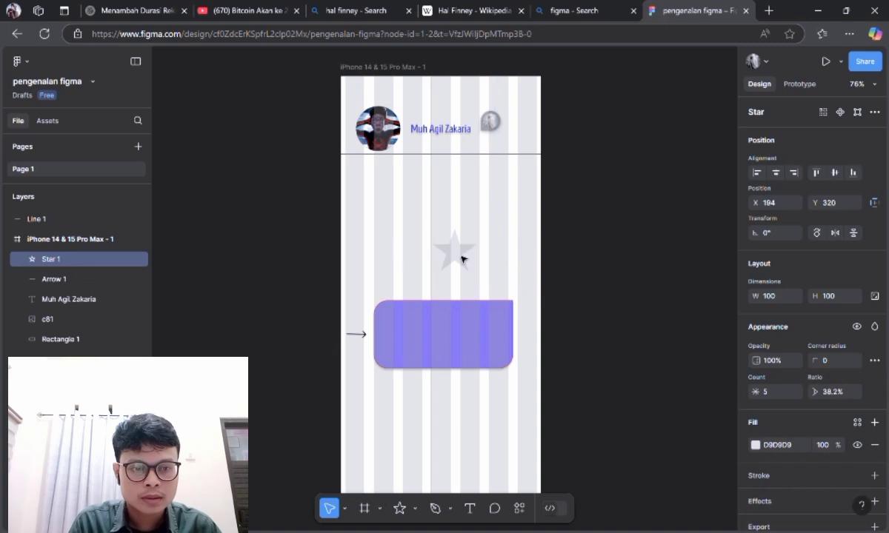
Shrink the star to about 42 × 46 px so its width fits within one grid column
click(45, 239)
scroll(763, 314, down, 3)
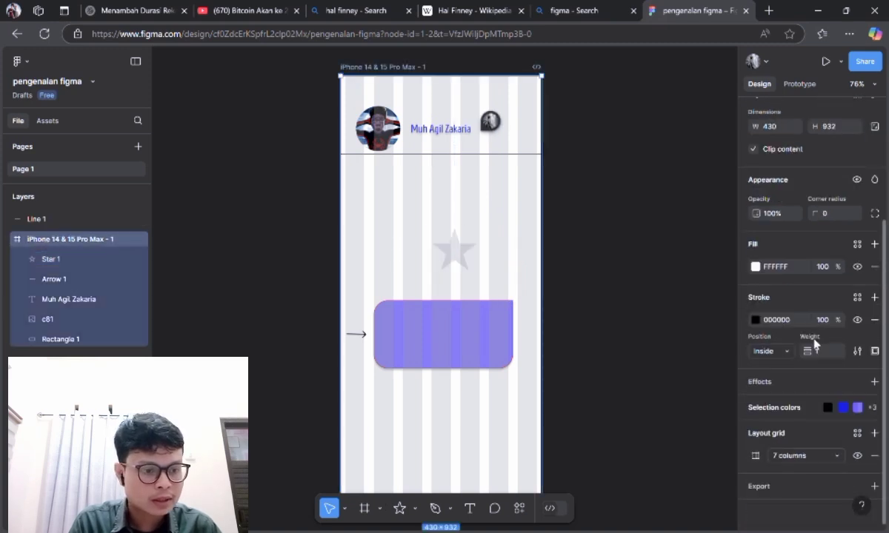
click(453, 263)
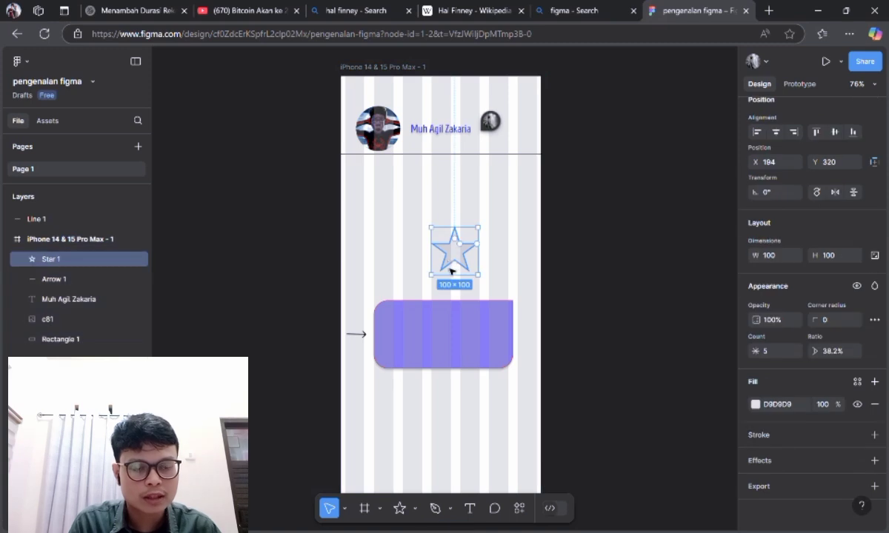
scroll(465, 288, up, 5)
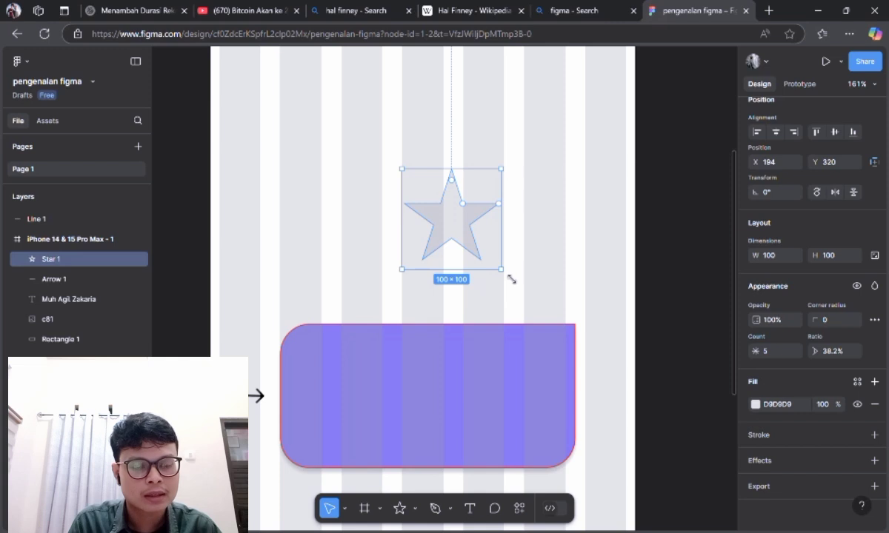
drag(510, 277, 508, 275)
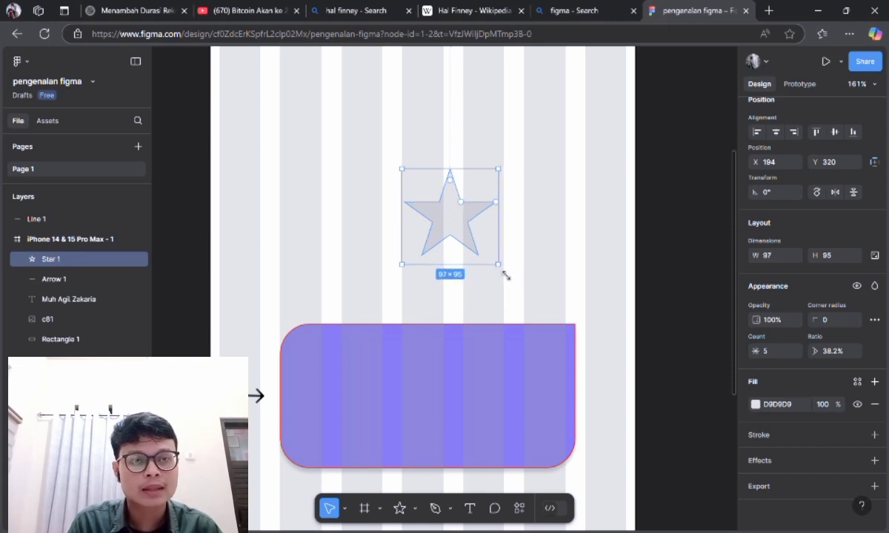
drag(507, 276, 451, 226)
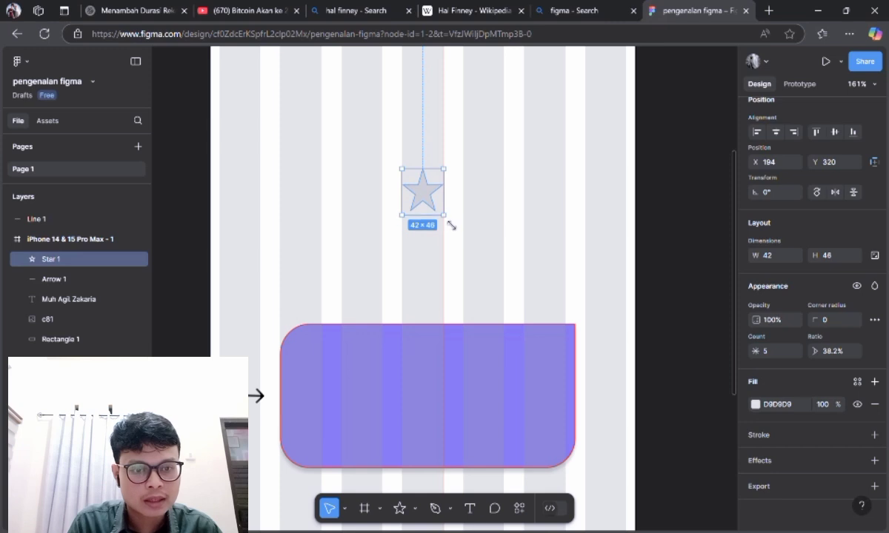
Set the star's height to 42 px and move it onto the left end of the purple rectangle
click(356, 193)
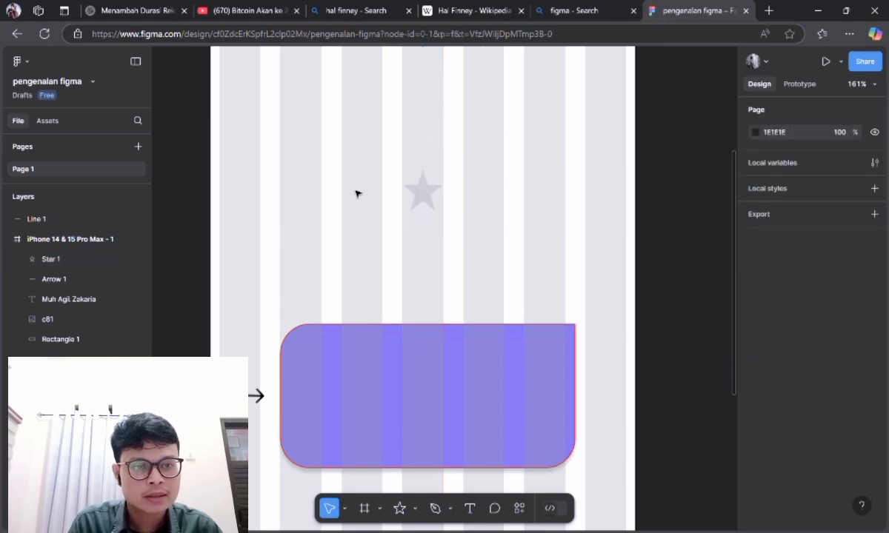
click(428, 193)
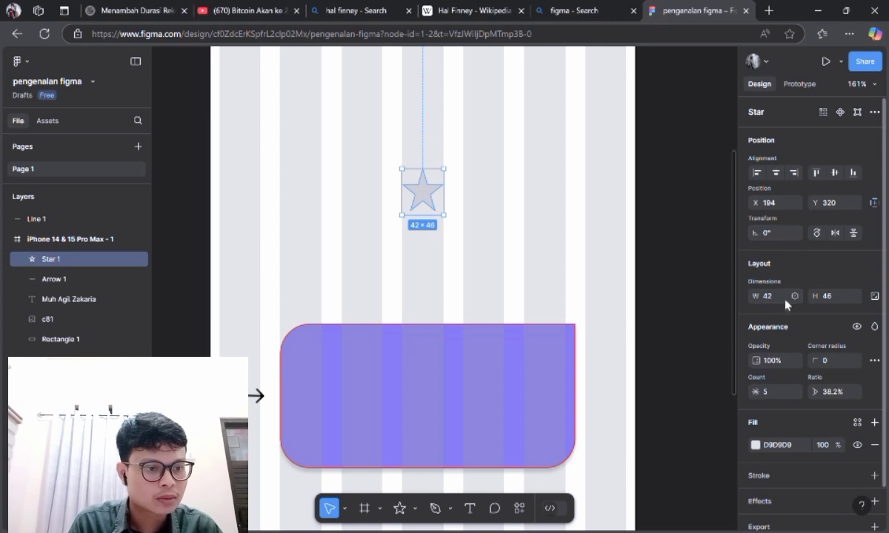
click(834, 296)
key(BackSpace)
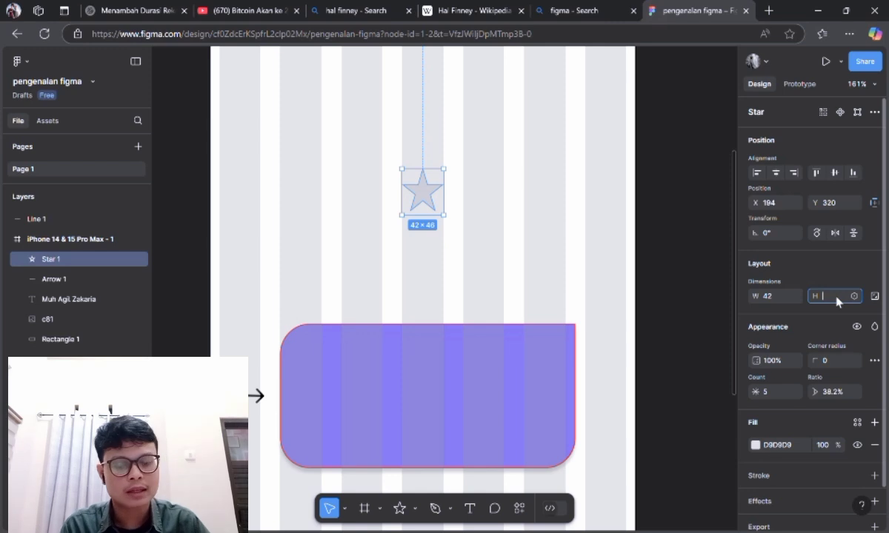
text(4)
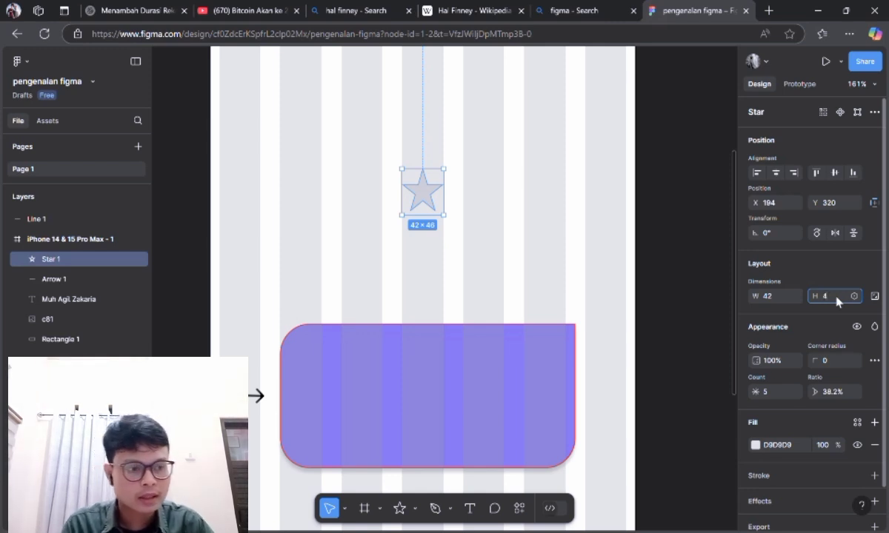
text(2)
key(Return)
drag(422, 190, 317, 400)
click(401, 266)
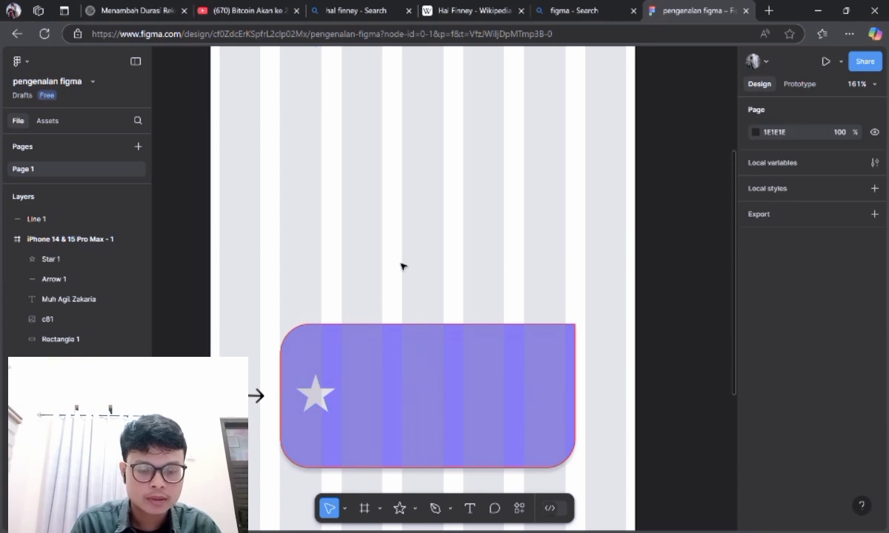
Draw an open zigzag path about 286 × 187 px with the Pen tool between the horizontal line and the purple rectangle
scroll(401, 266, down, 5)
scroll(400, 265, down, 2)
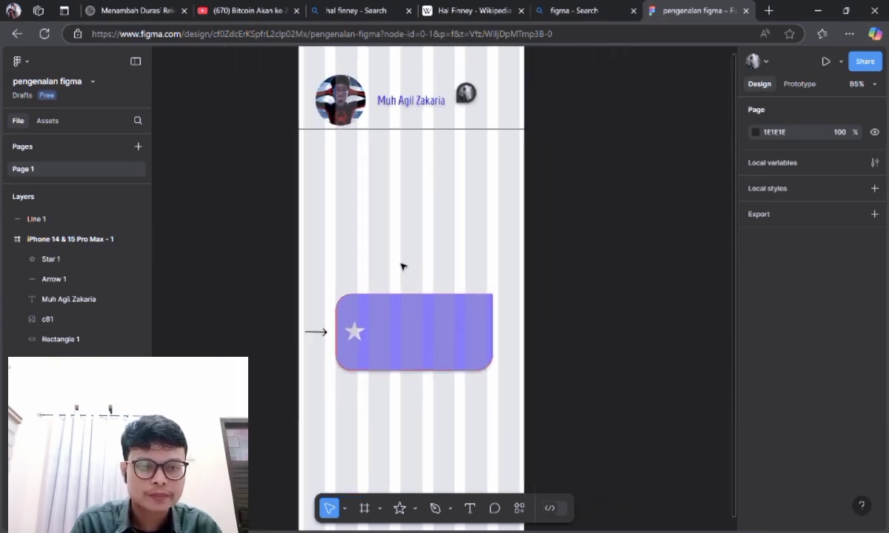
click(450, 510)
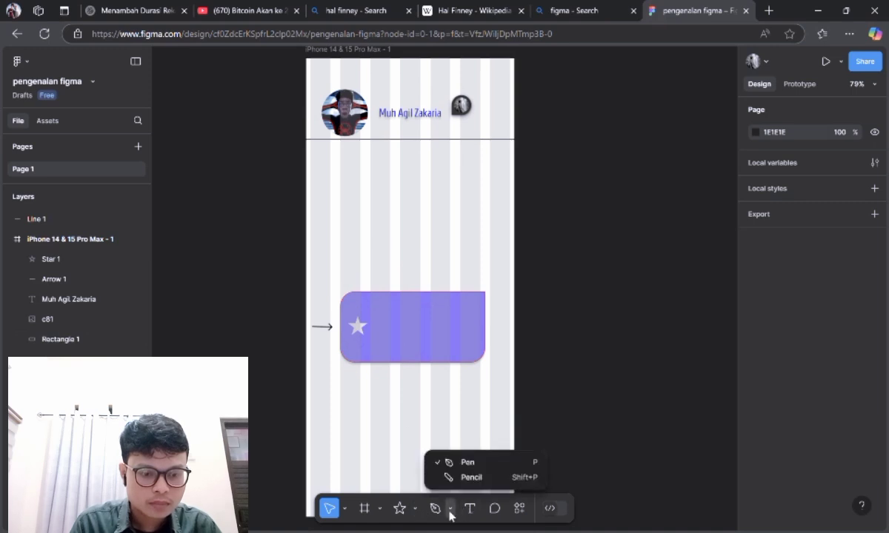
click(445, 461)
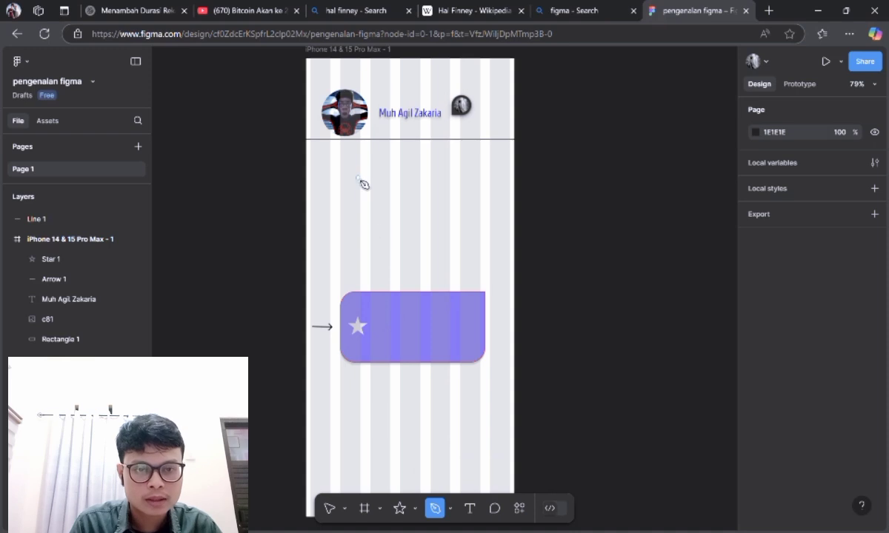
click(340, 193)
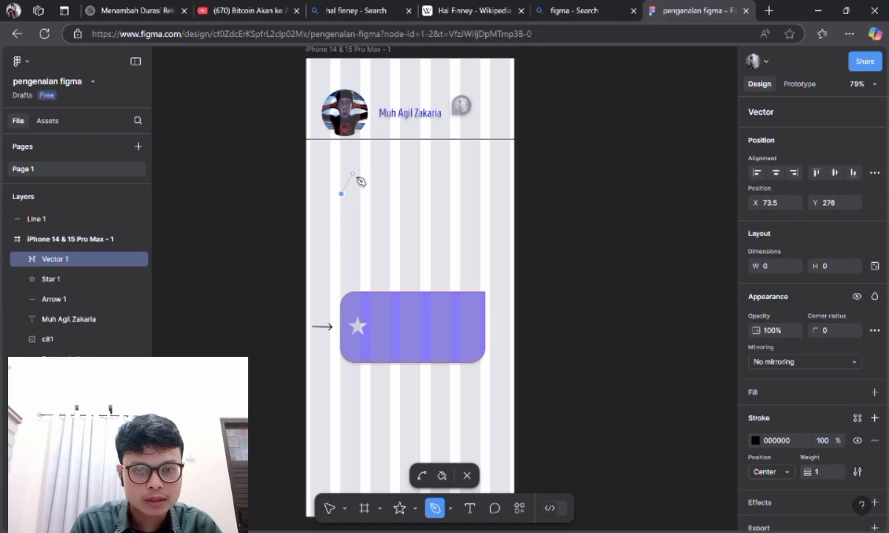
drag(341, 194, 350, 175)
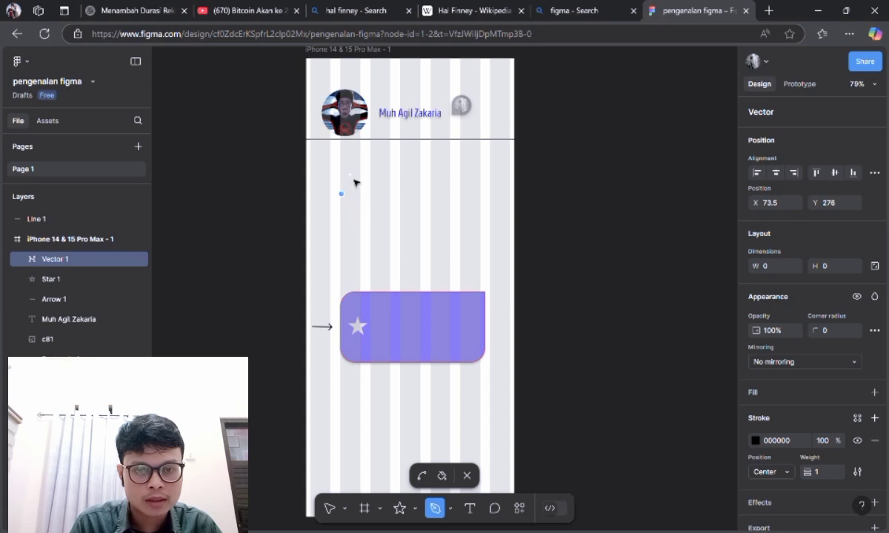
click(359, 194)
click(373, 180)
click(386, 193)
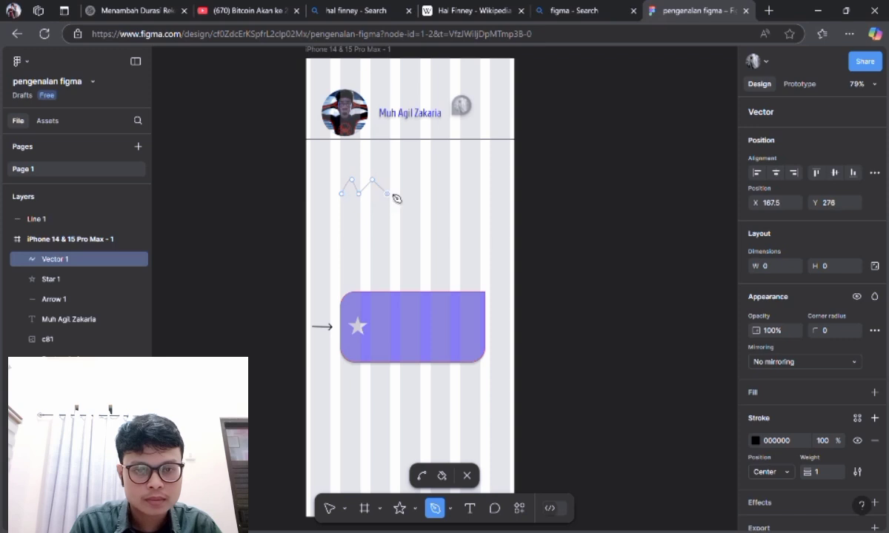
click(394, 180)
click(407, 231)
click(428, 257)
click(441, 238)
click(456, 203)
click(465, 243)
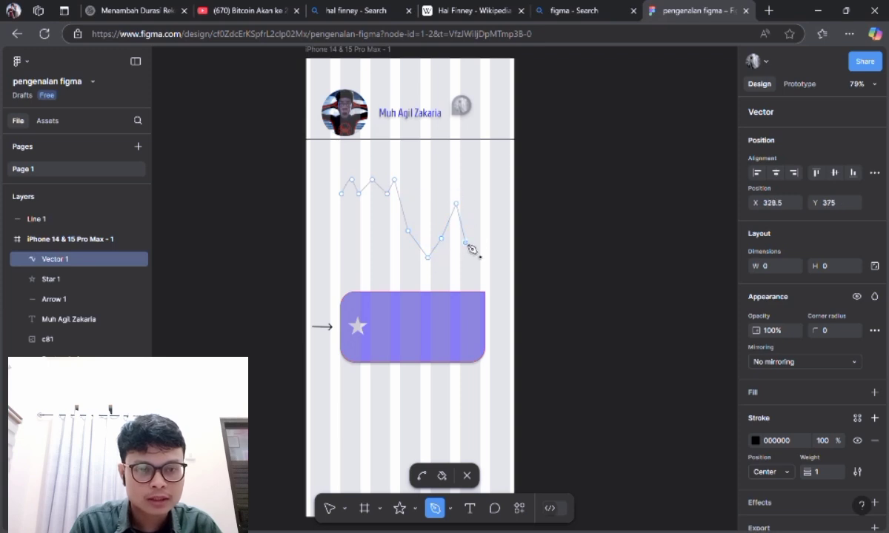
click(476, 188)
click(479, 269)
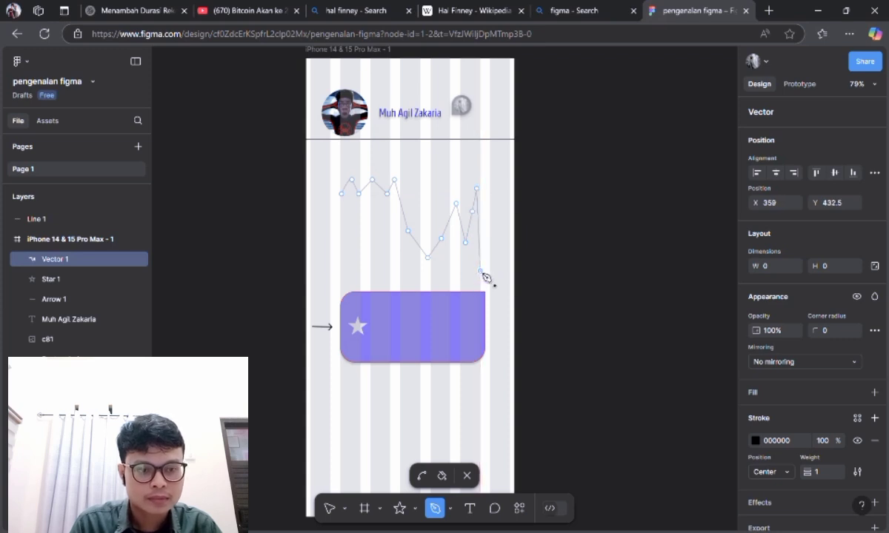
key(Escape)
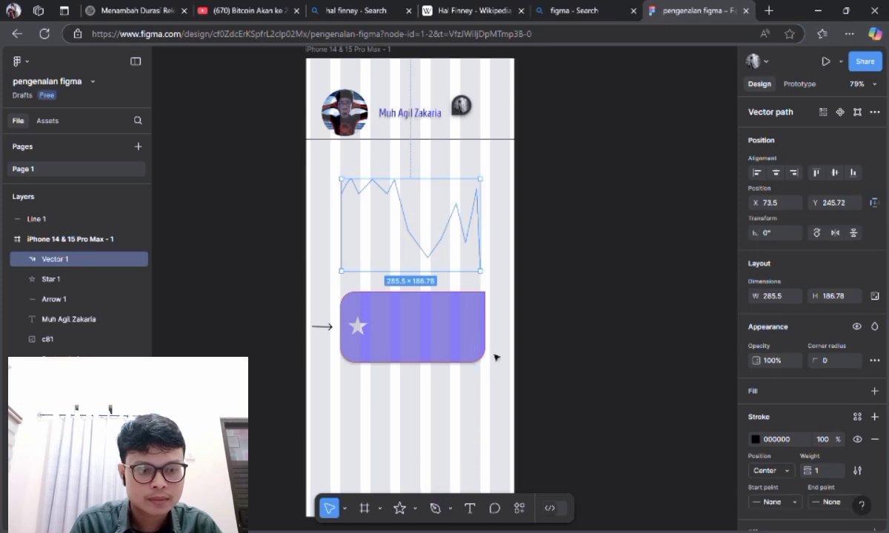
click(585, 247)
click(467, 223)
click(534, 292)
Handwrite a short white word with the Pencil tool on the purple rectangle beside the star, and return to the Move tool
click(450, 509)
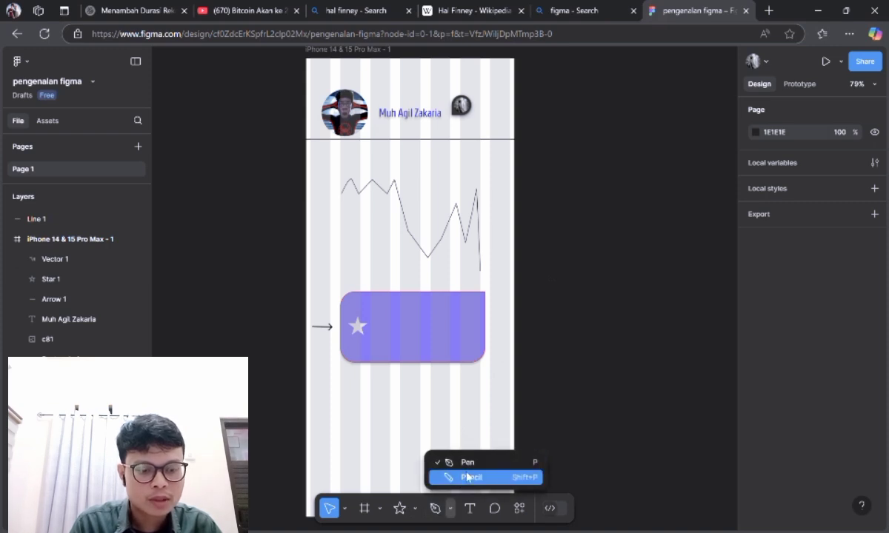
click(469, 478)
mouse_move(389, 345)
mouse_down()
mouse_move(406, 326)
mouse_move(398, 319)
mouse_move(423, 319)
mouse_move(430, 341)
mouse_up()
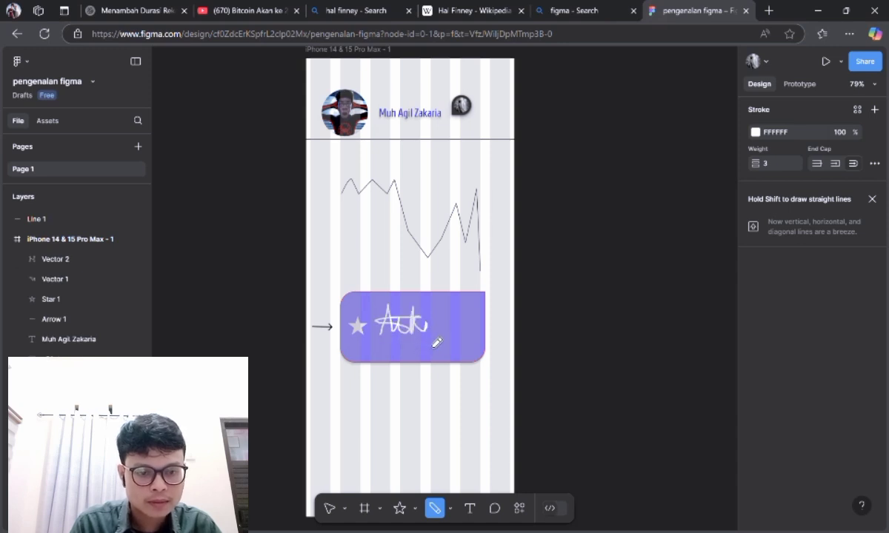
click(449, 506)
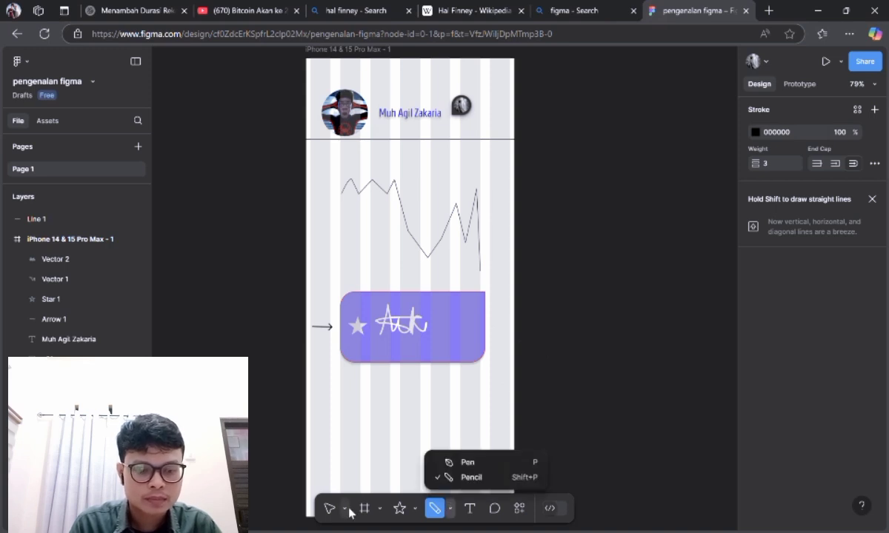
click(386, 431)
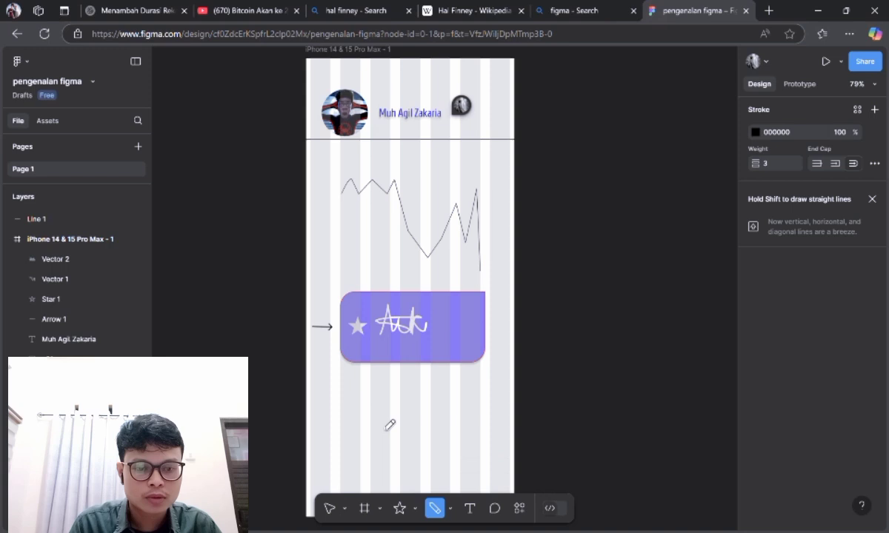
click(450, 509)
click(330, 509)
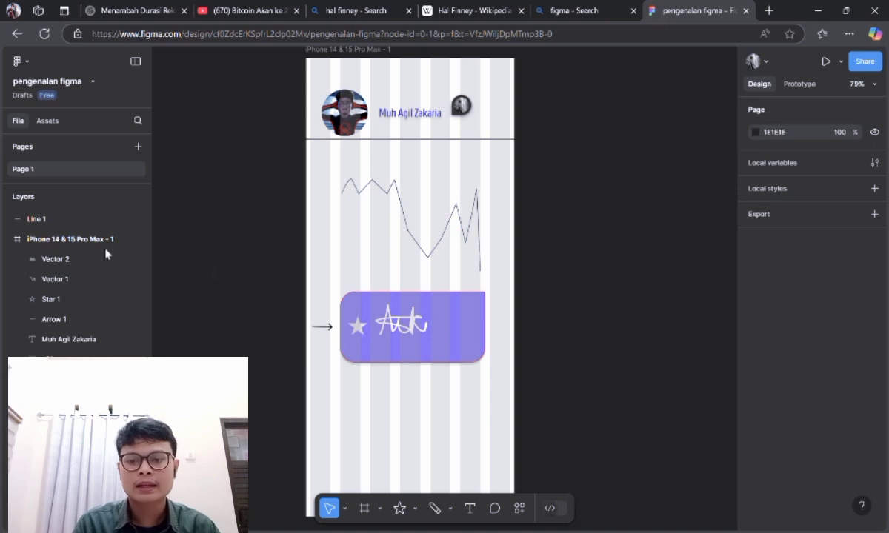
Move the Line 1 layer into the iPhone 14 & 15 Pro Max - 1 frame, between Vector 2 and Vector 1
mouse_move(65, 219)
mouse_down()
mouse_move(62, 260)
mouse_move(65, 221)
mouse_up()
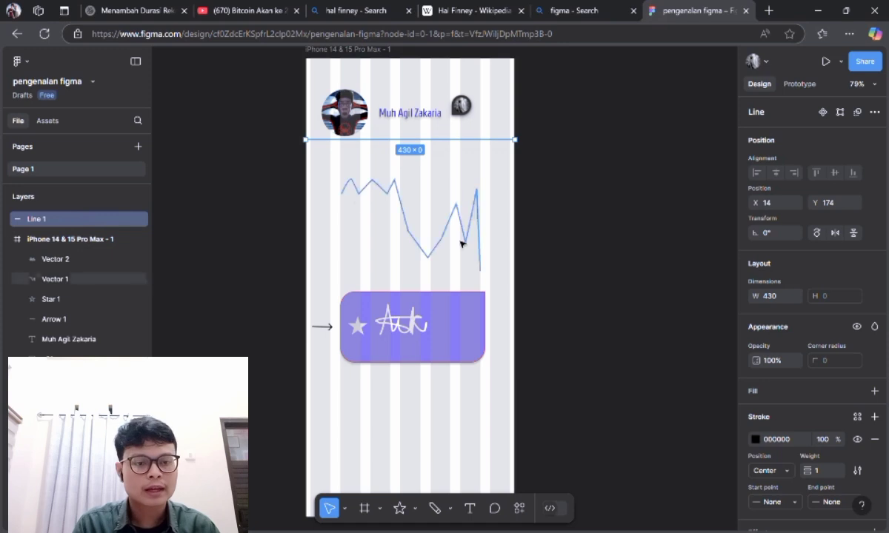
scroll(458, 251, down, 1)
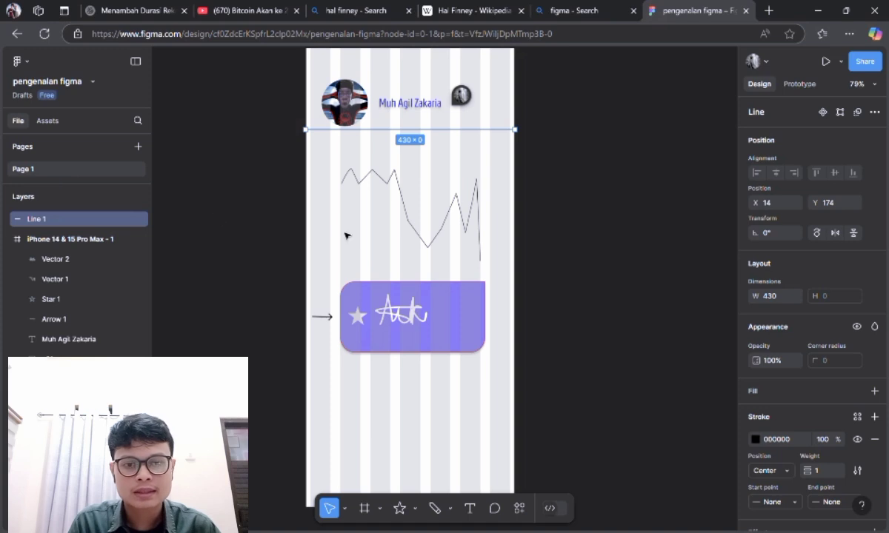
scroll(363, 246, down, 1)
scroll(362, 246, down, 3)
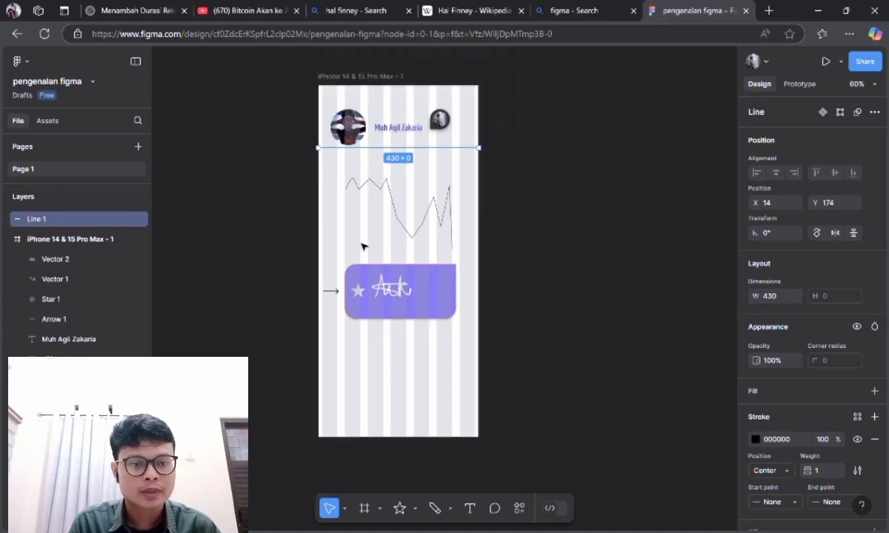
click(32, 242)
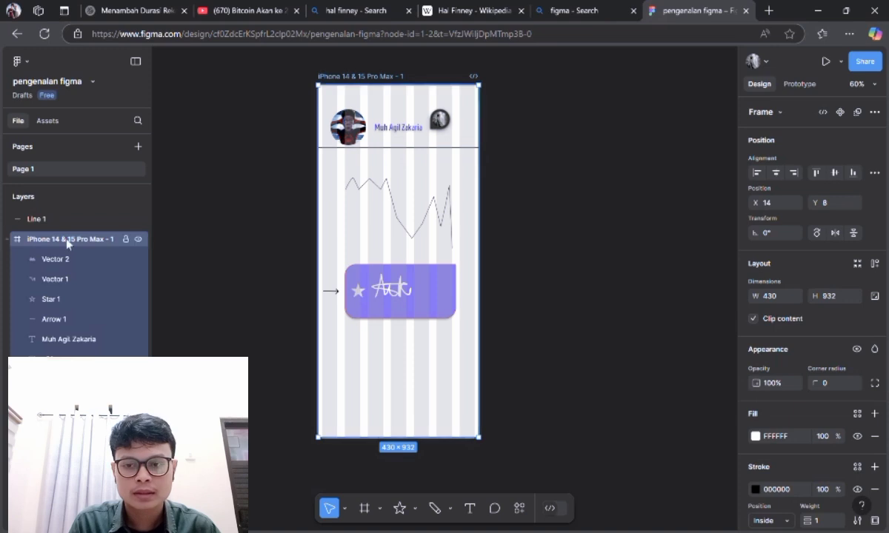
click(285, 206)
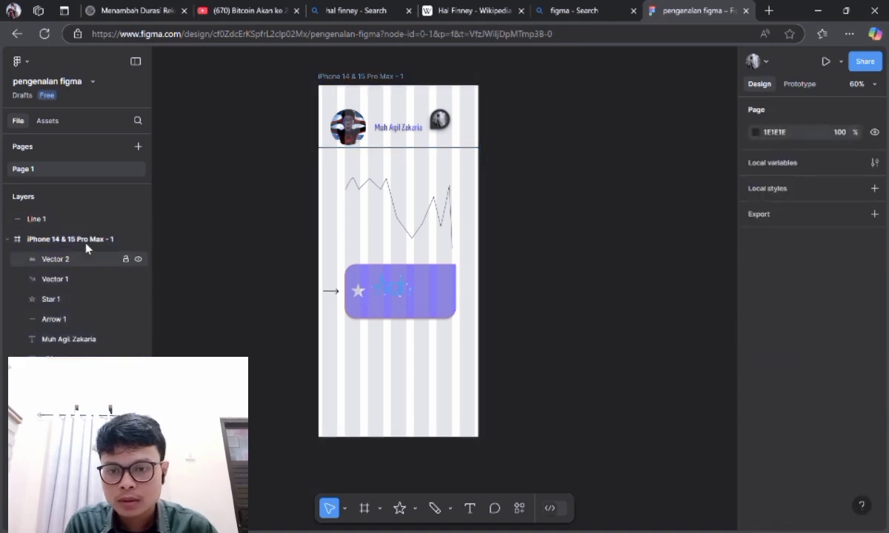
drag(54, 224, 66, 280)
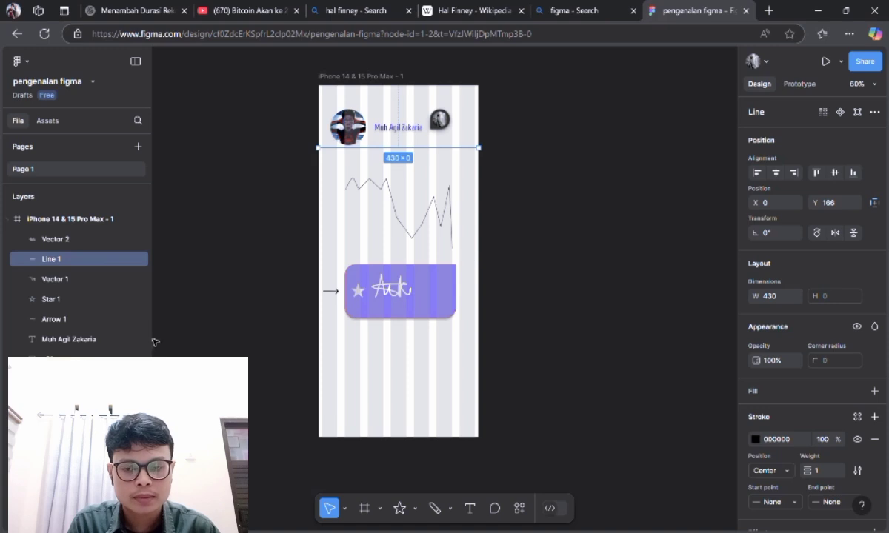
Duplicate the whole iPhone 14 & 15 Pro Max - 1 frame with all its contents
click(65, 219)
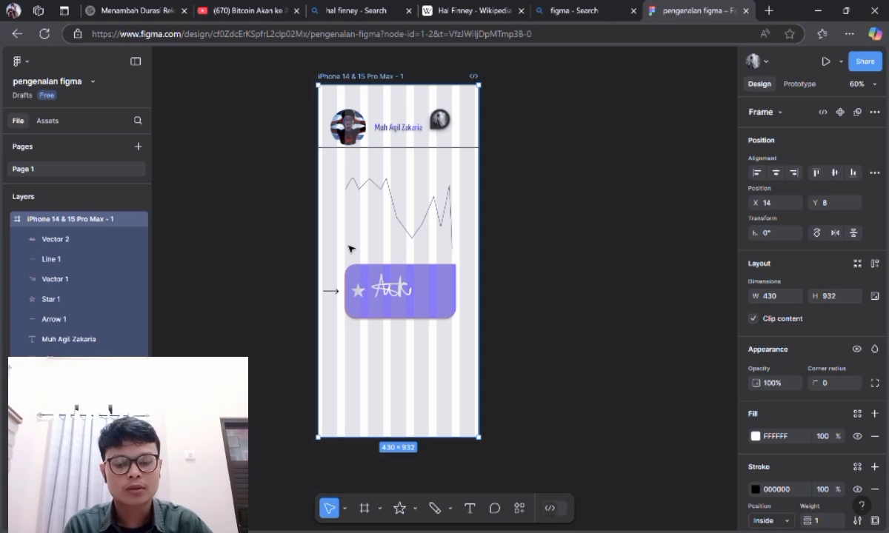
key(ctrl+d)
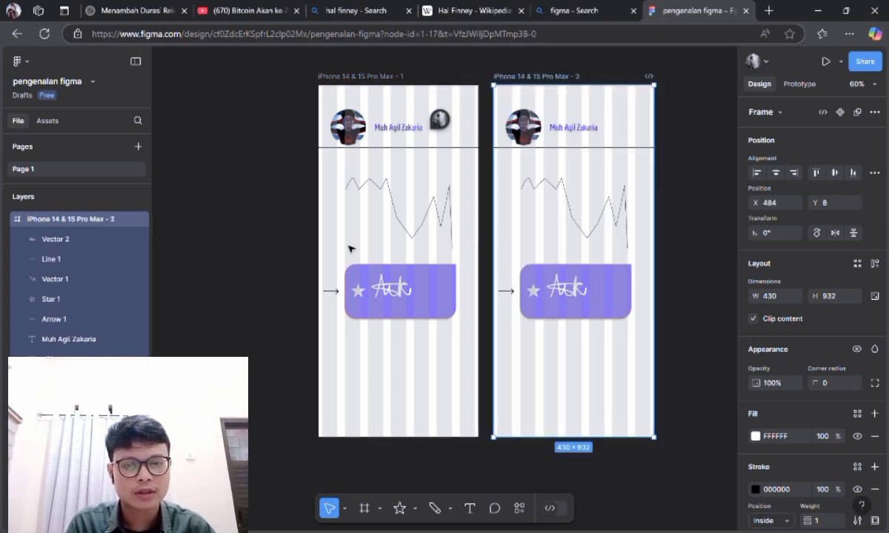
click(605, 188)
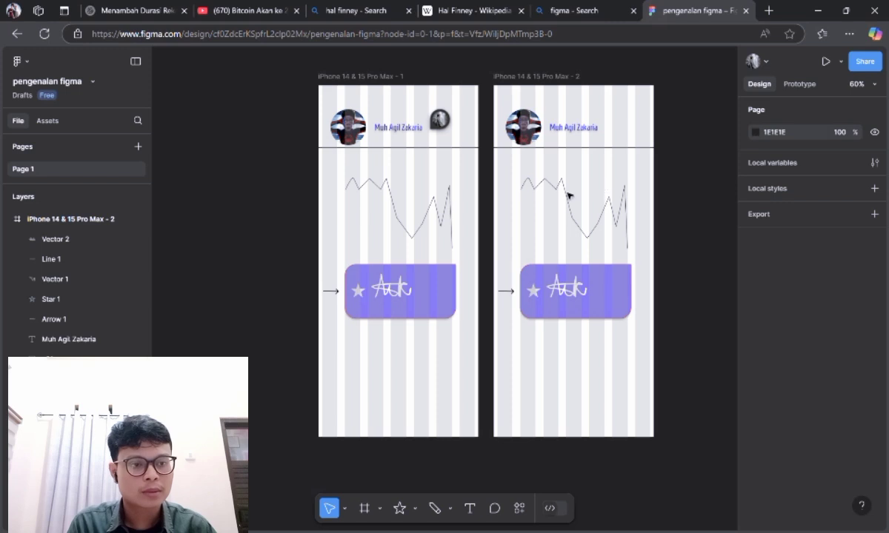
Delete the duplicated frame, iPhone 14 & 15 Pro Max - 2, with everything in it
click(81, 220)
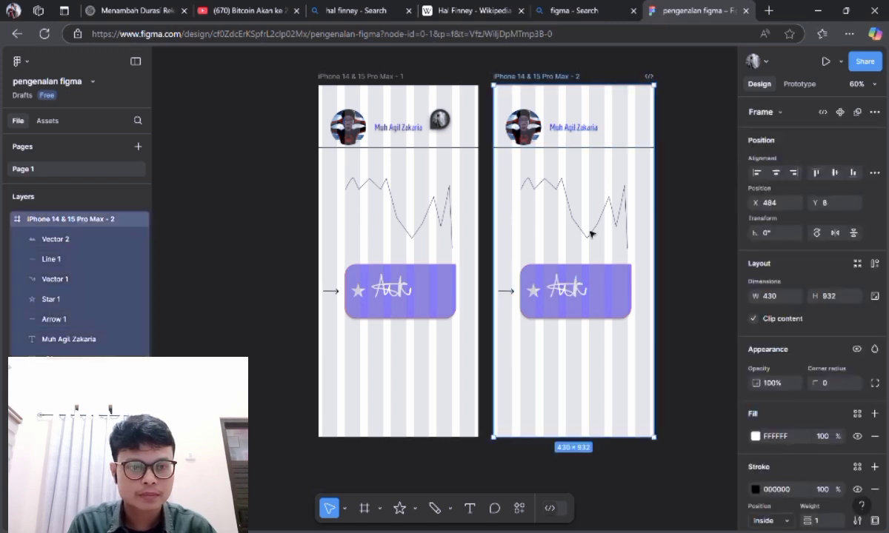
click(584, 232)
click(102, 221)
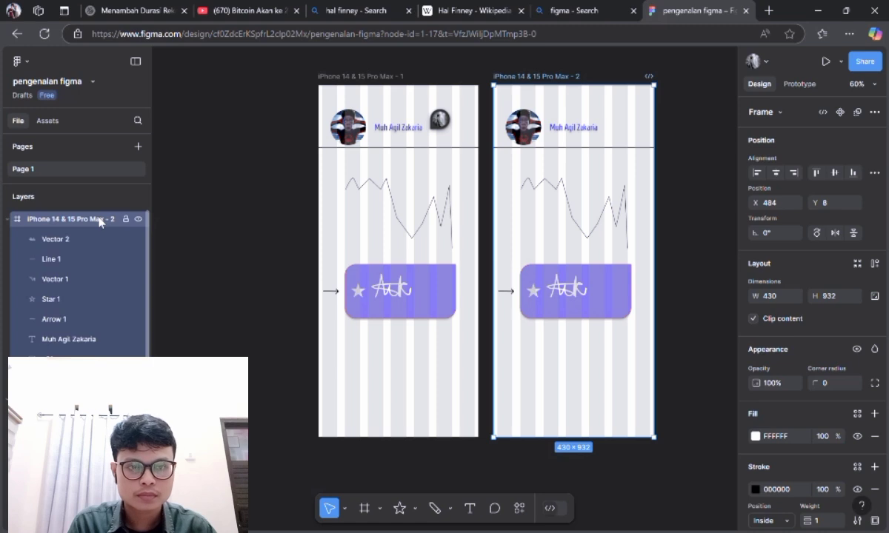
key(Delete)
Duplicate the original iPhone frame once more, and delete this second copy after collapsing its layers
click(85, 221)
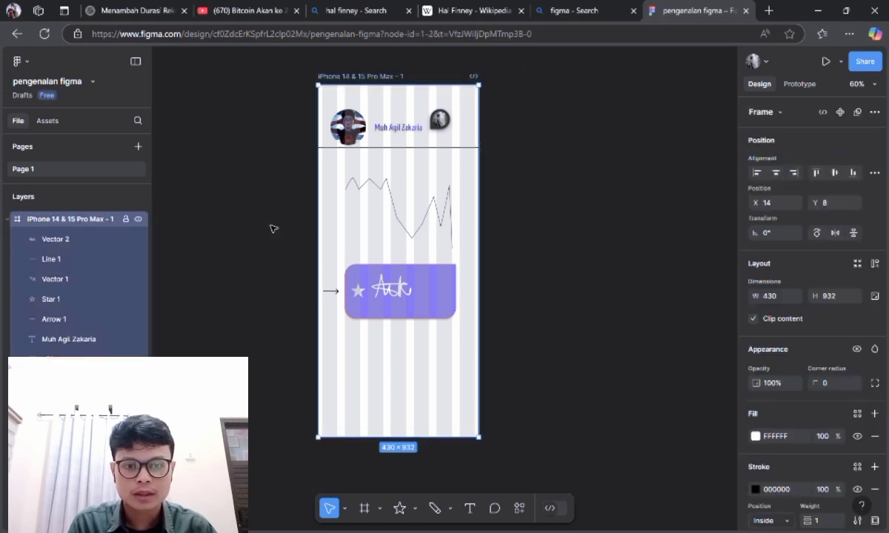
key(ctrl+d)
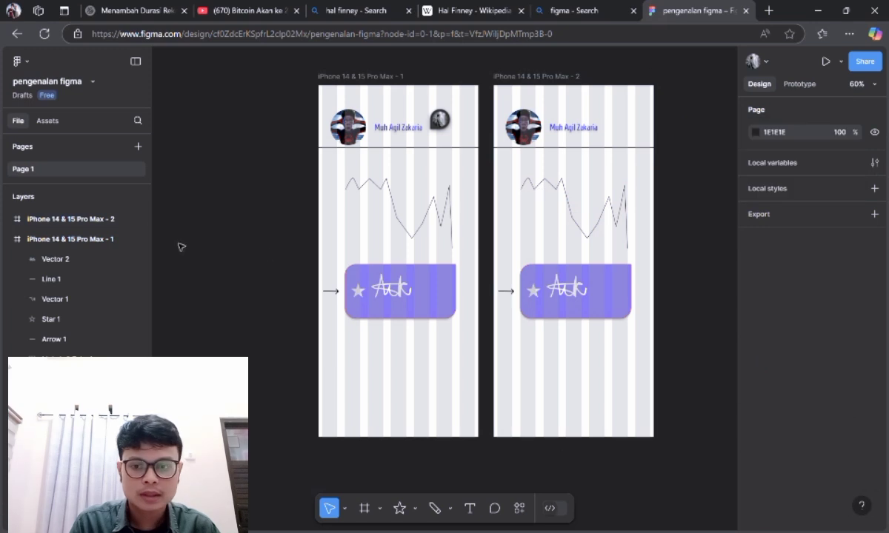
click(9, 220)
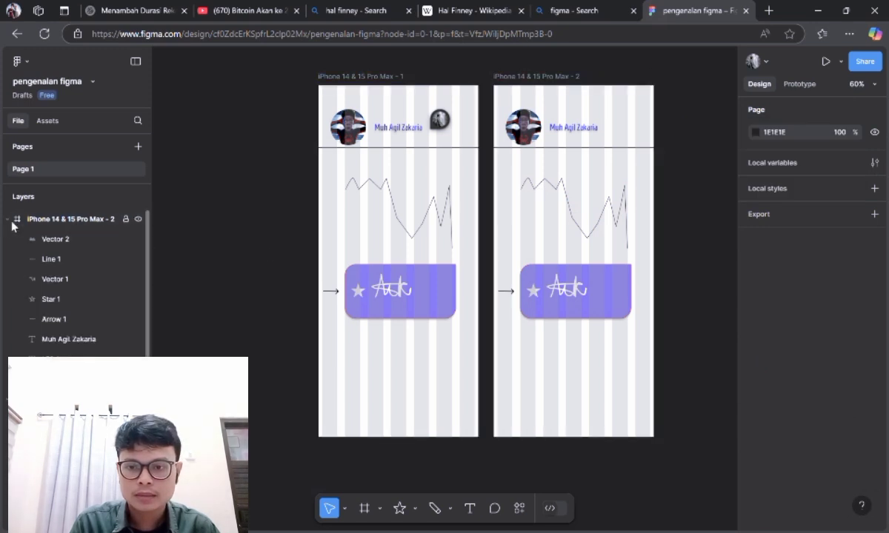
click(52, 223)
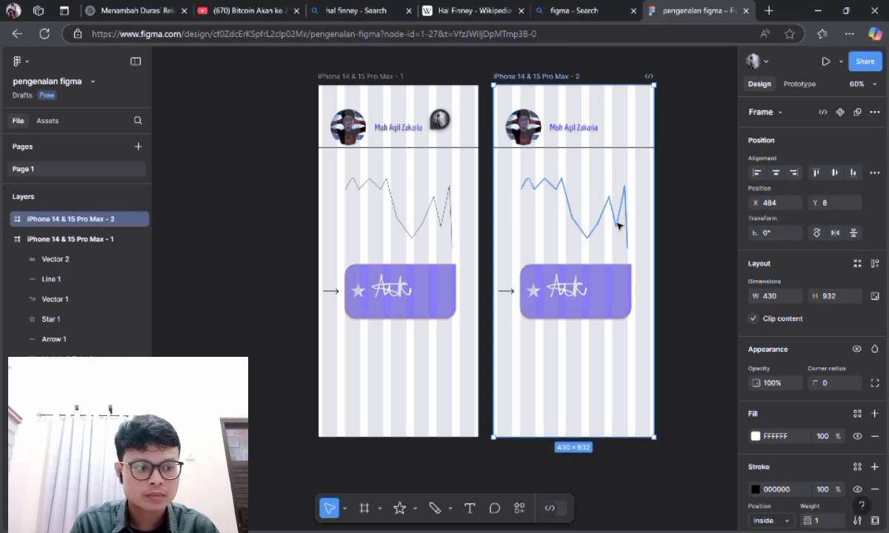
key(Delete)
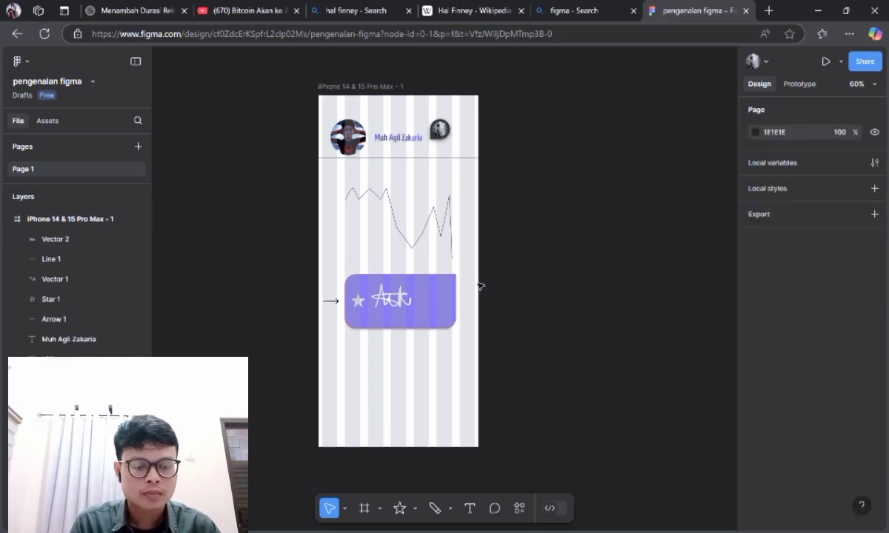
ctrl+scroll(476, 296, up, 5)
mouse_move(365, 280)
mouse_down()
mouse_move(354, 252)
mouse_move(354, 407)
mouse_move(361, 281)
mouse_move(372, 296)
mouse_move(354, 268)
mouse_move(356, 335)
mouse_move(359, 274)
mouse_up()
click(258, 185)
drag(229, 164, 394, 277)
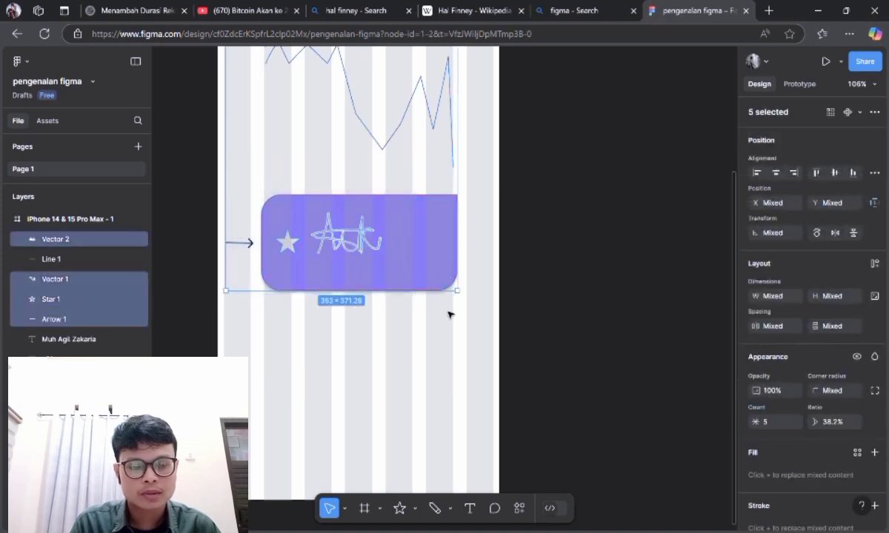
scroll(489, 303, up, 1)
click(383, 202)
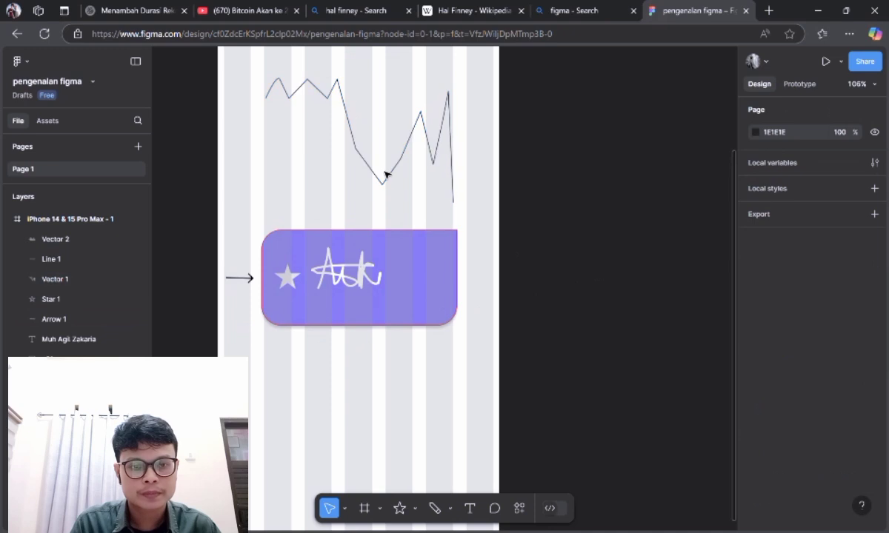
Move the zigzag vector up clear of the purple rectangle, and group the rectangle with the arrow, star and handwritten drawing
click(390, 183)
drag(391, 185, 391, 125)
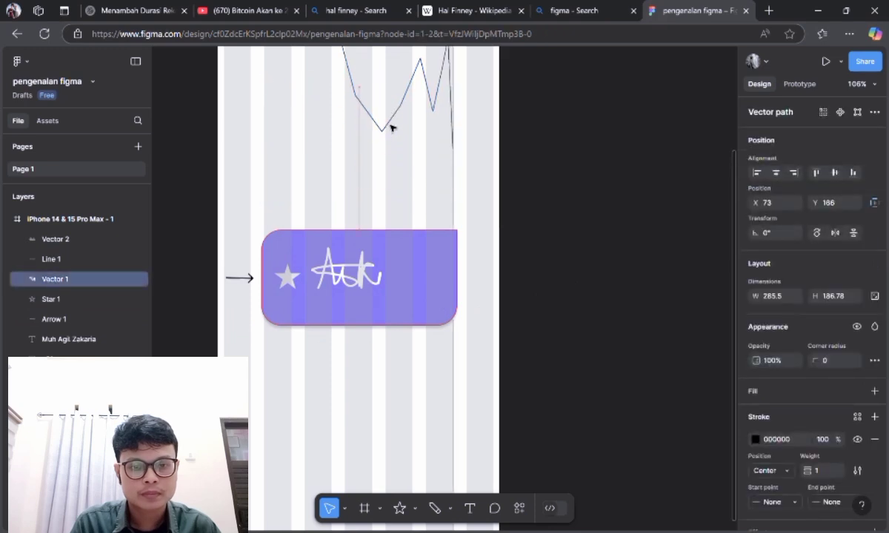
click(590, 207)
drag(231, 202, 420, 332)
right_click(375, 298)
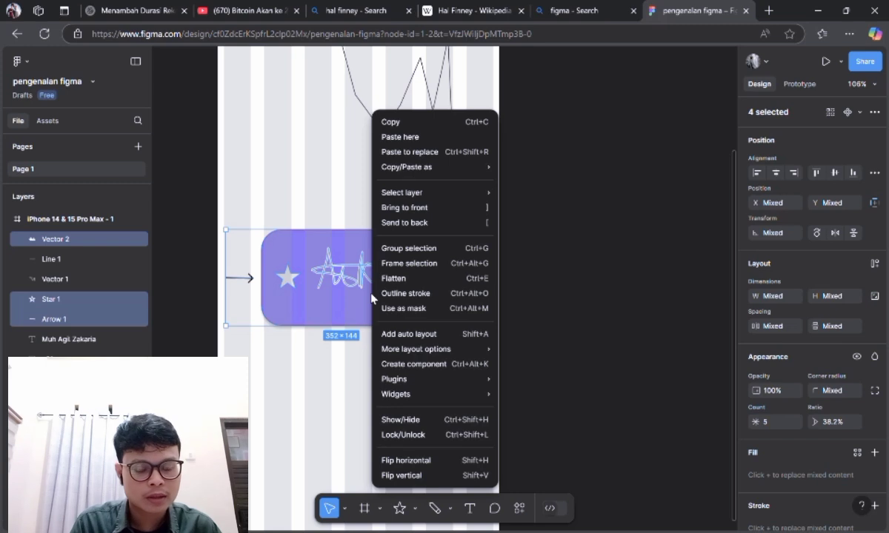
click(409, 248)
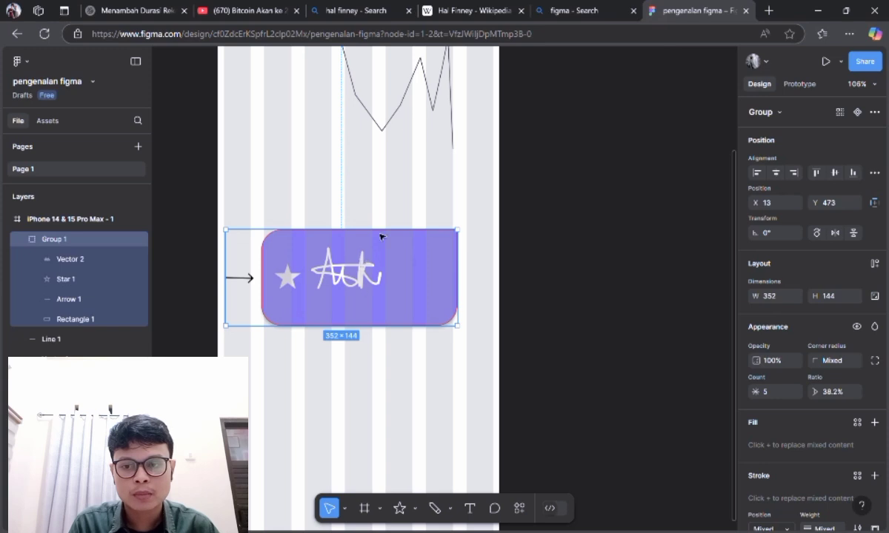
Move the new group to about X 27, Y 494 in the iPhone frame and collapse its layers
drag(376, 267, 375, 305)
scroll(376, 305, down, 3)
mouse_move(385, 246)
mouse_down()
mouse_move(389, 280)
mouse_move(398, 253)
mouse_move(392, 231)
mouse_move(399, 236)
mouse_up()
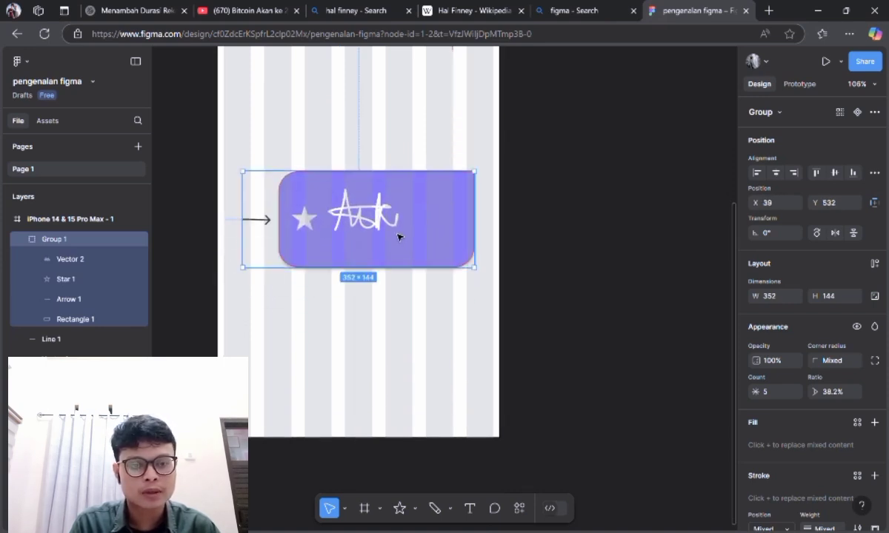
scroll(423, 264, up, 1)
scroll(360, 268, up, 1)
drag(383, 298, 375, 269)
scroll(374, 269, up, 3)
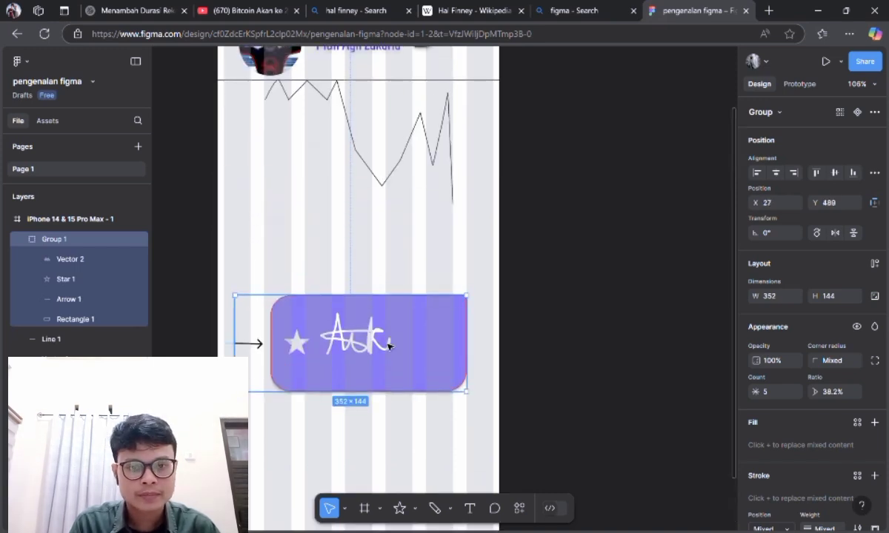
mouse_move(385, 356)
mouse_down()
mouse_move(372, 363)
mouse_move(384, 360)
mouse_up()
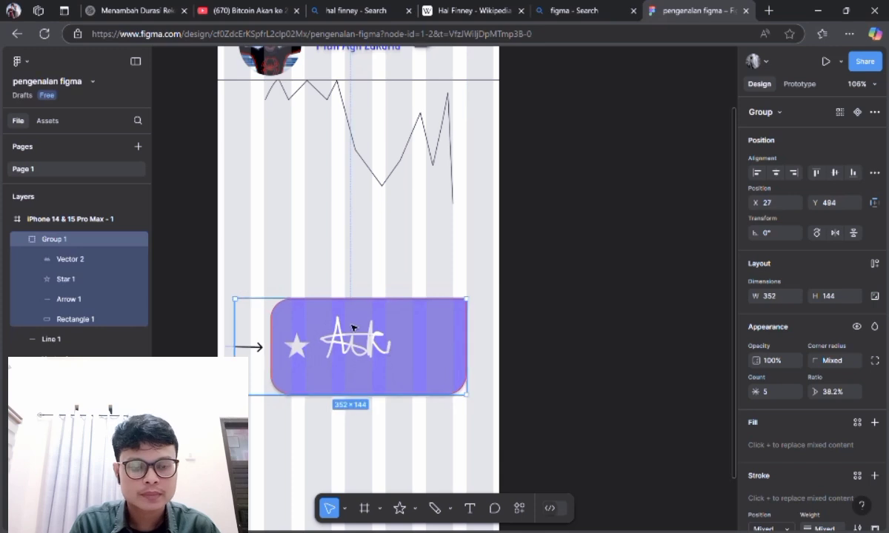
click(23, 239)
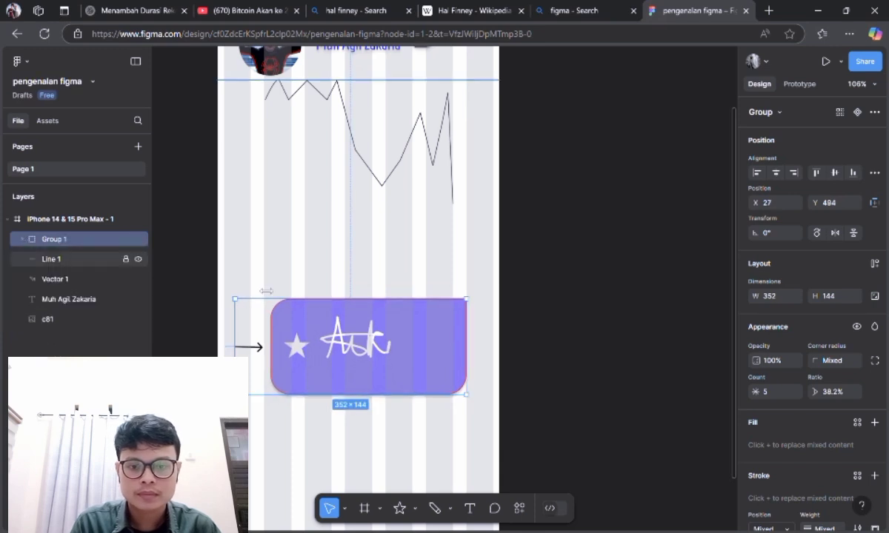
click(385, 280)
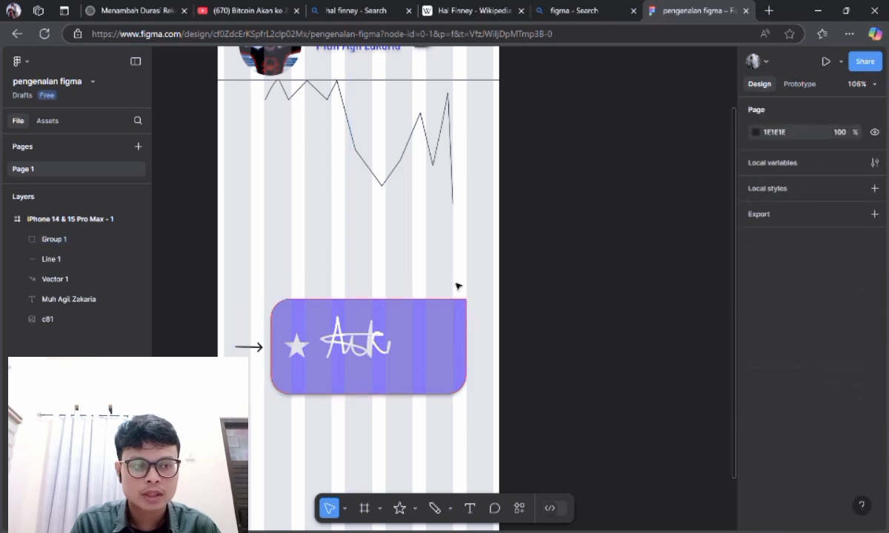
Add a 1x PNG export setting to the iPhone 14 & 15 Pro Max - 1 frame
scroll(458, 288, up, 1)
scroll(459, 291, up, 1)
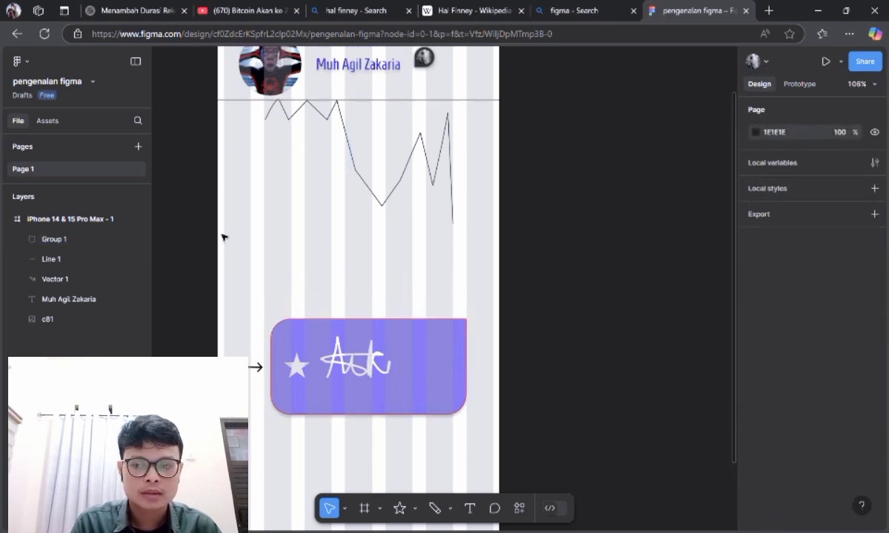
click(71, 218)
scroll(794, 297, down, 3)
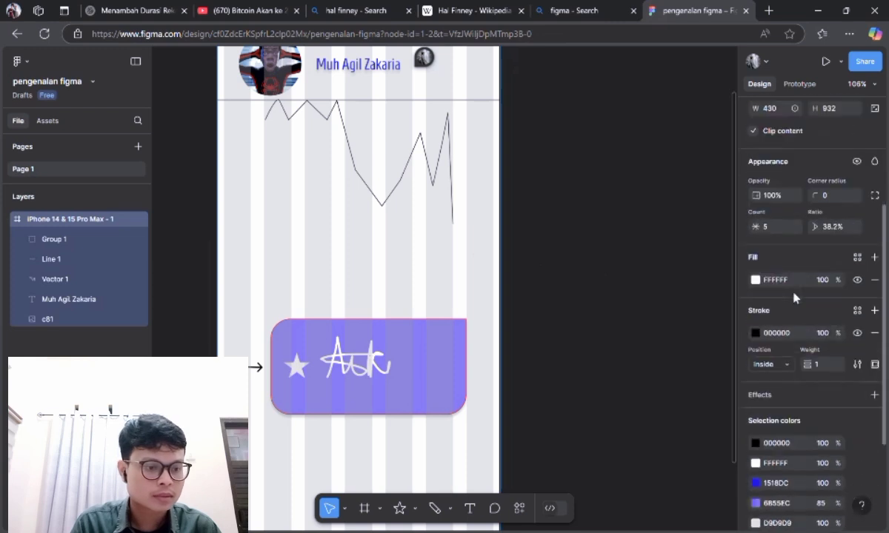
scroll(794, 297, down, 3)
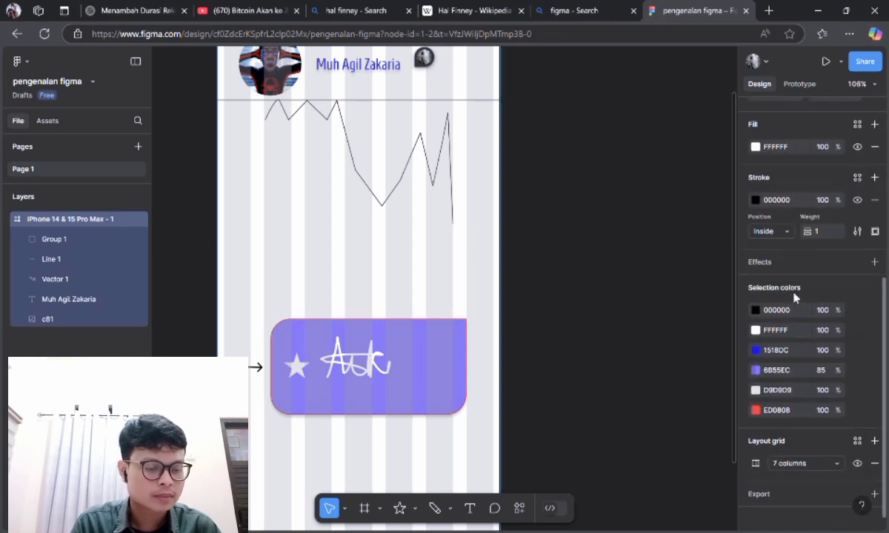
click(874, 486)
scroll(685, 407, down, 1)
scroll(818, 426, down, 2)
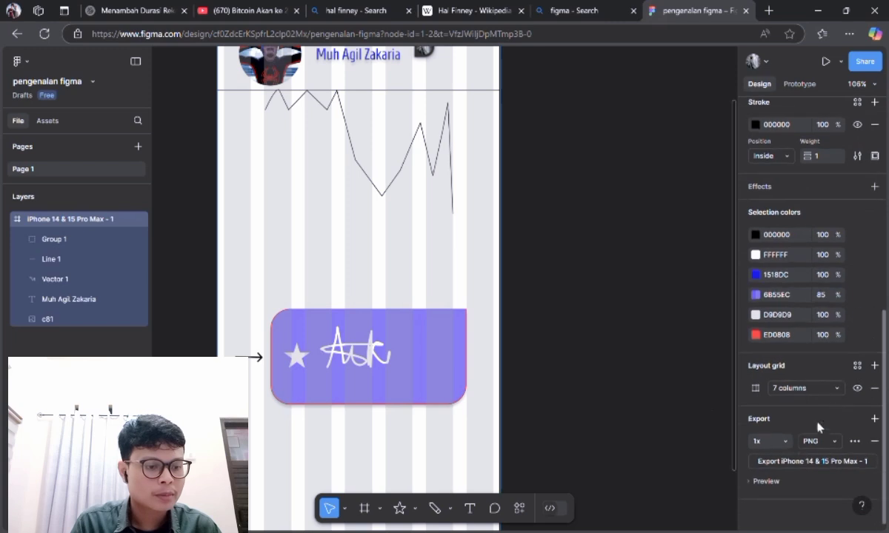
scroll(368, 228, up, 4)
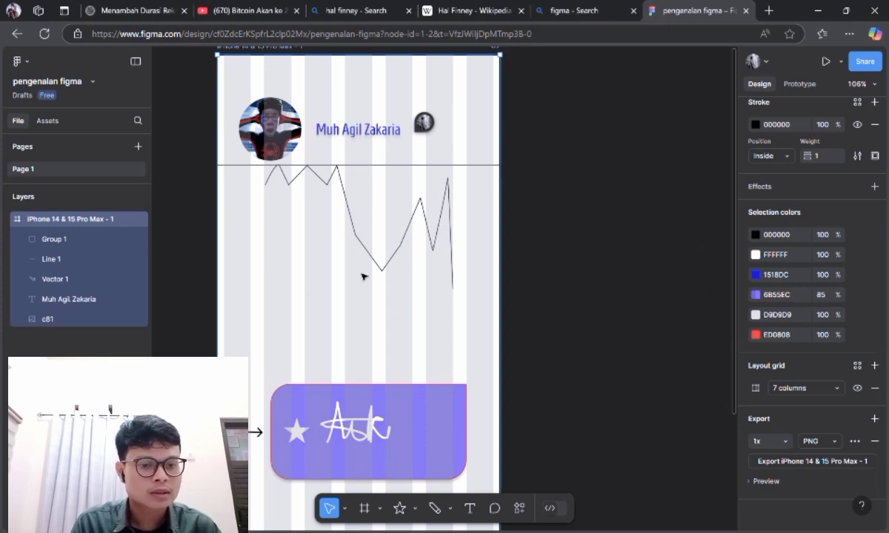
Examine the export preview of the iPhone 14 & 15 Pro Max - 1 frame
scroll(385, 269, down, 3)
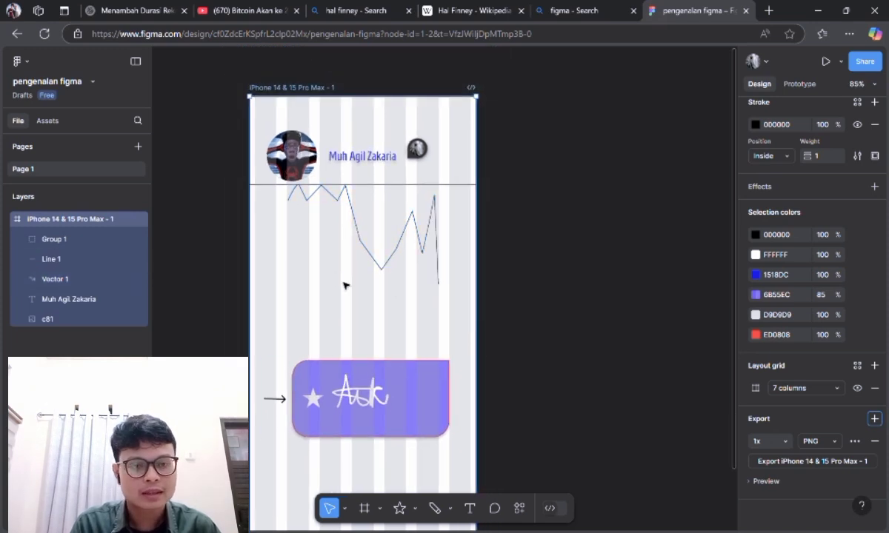
mouse_move(372, 257)
mouse_down()
mouse_move(375, 278)
mouse_move(379, 254)
mouse_up()
click(519, 356)
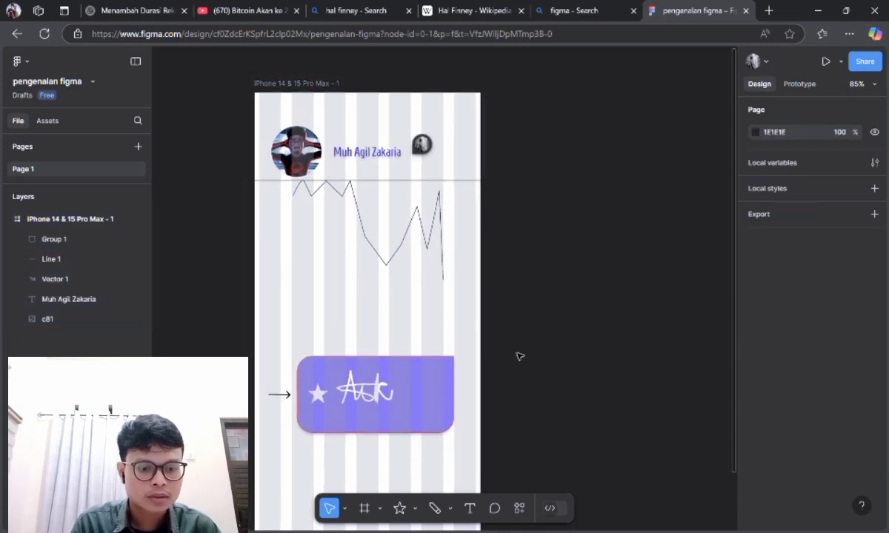
click(71, 219)
scroll(799, 337, down, 6)
scroll(799, 338, down, 1)
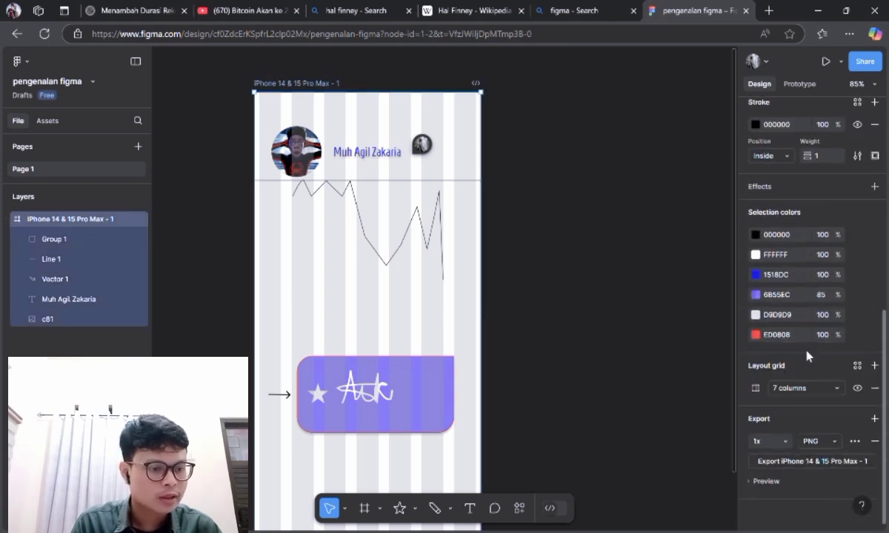
click(766, 481)
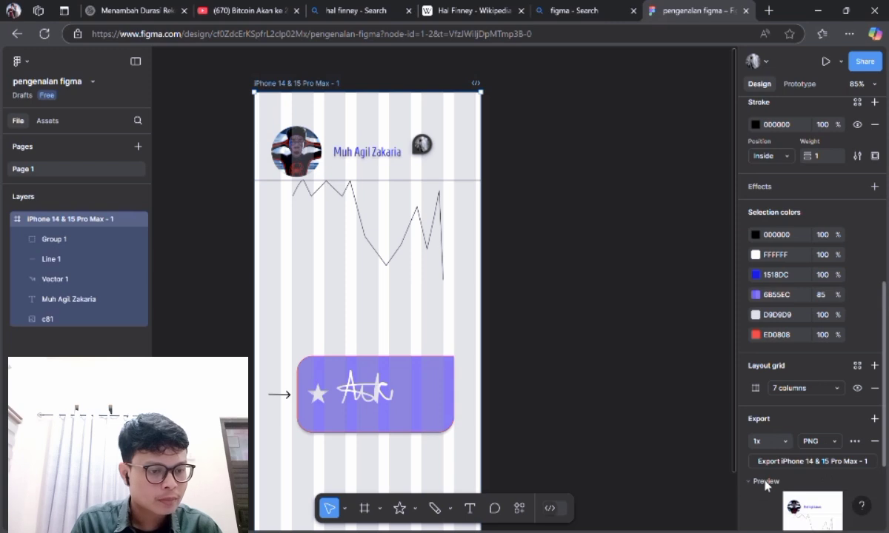
scroll(771, 474, down, 4)
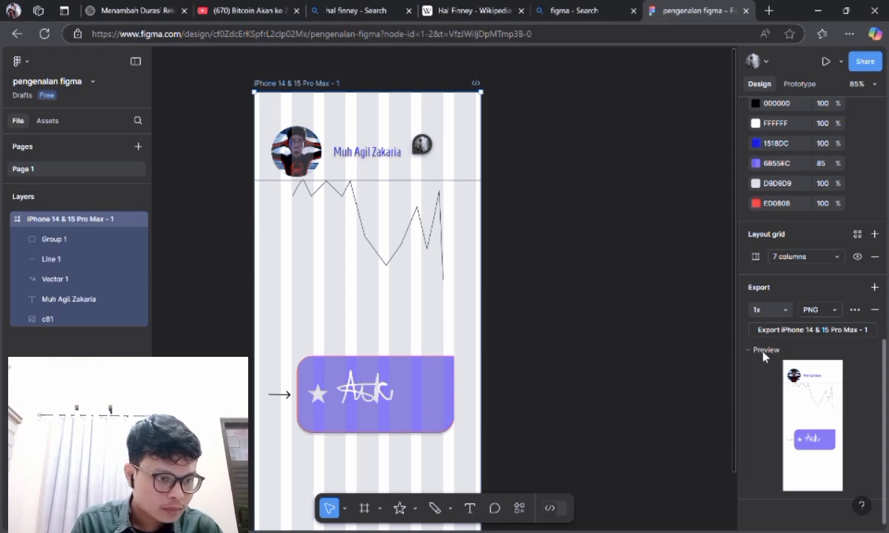
click(741, 351)
Move the zigzag vector down below the divider line to about X 67, Y 217
click(370, 239)
drag(370, 239, 371, 285)
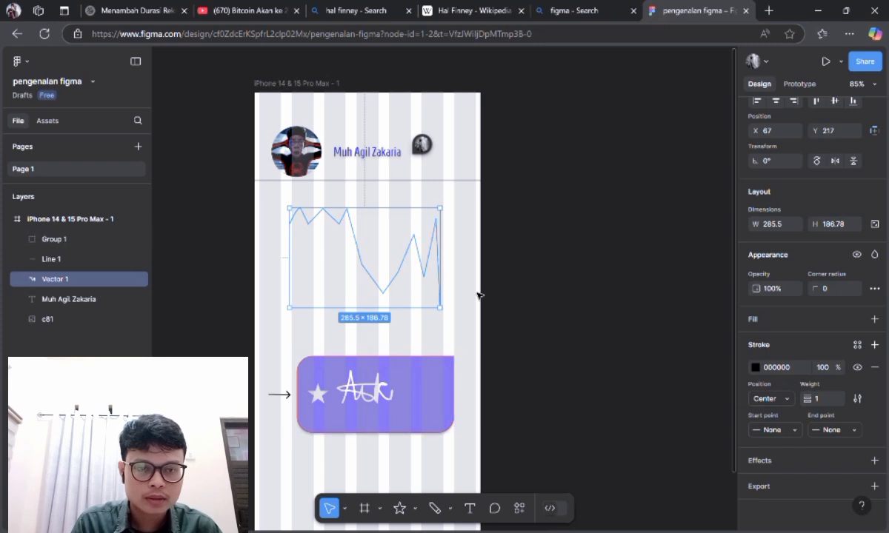
click(515, 288)
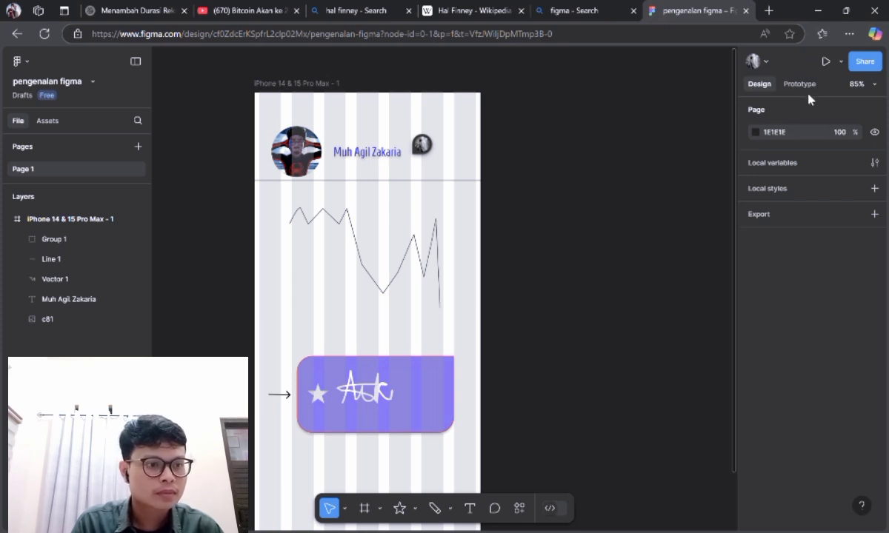
Preview the iPhone frame as a prototype presentation, and close the preview to return to the design file
click(825, 62)
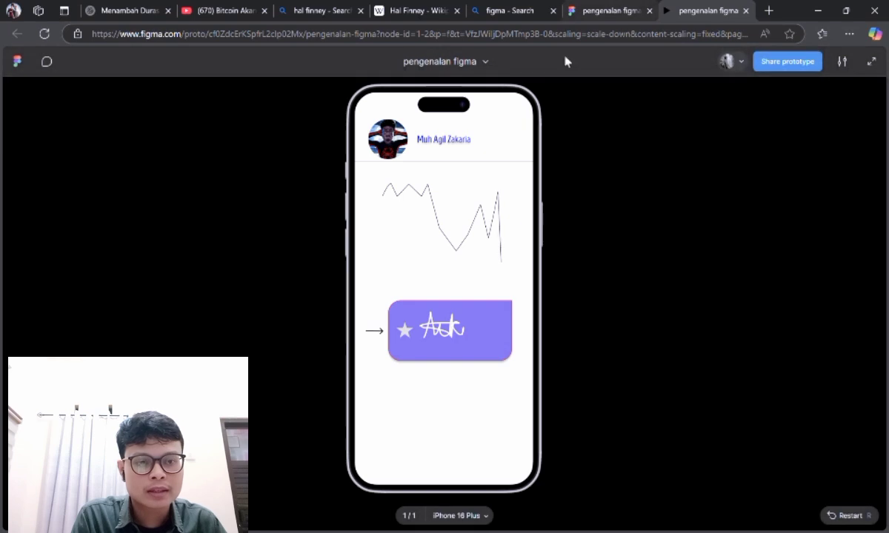
click(603, 11)
click(694, 16)
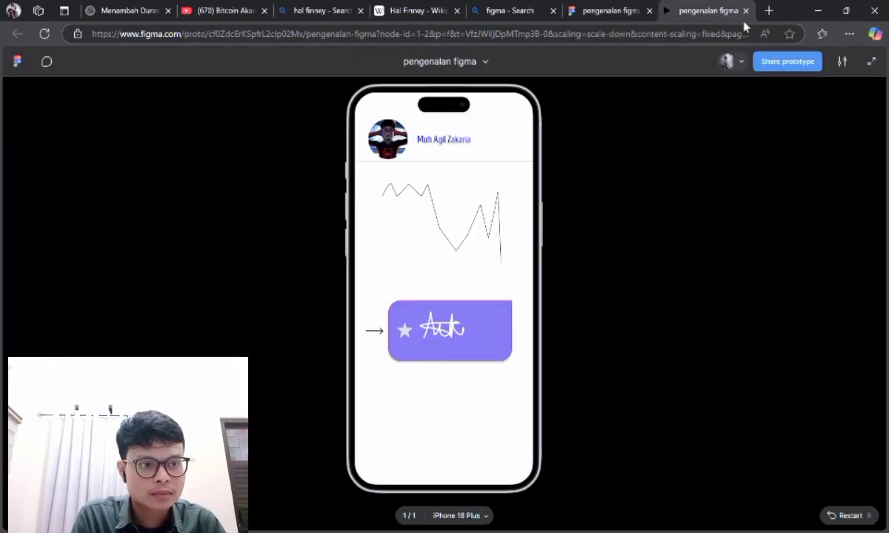
click(745, 11)
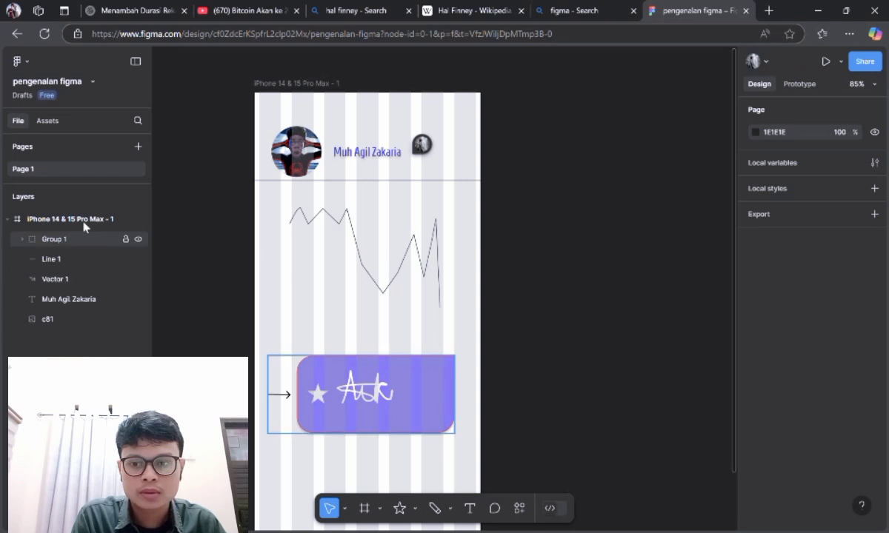
Add a second page to the file and return to Page 1
click(138, 147)
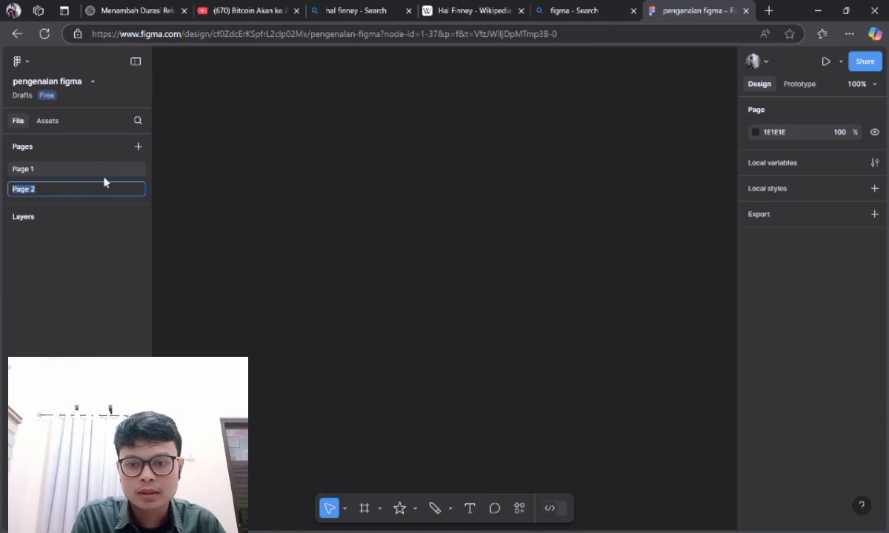
click(108, 171)
click(98, 188)
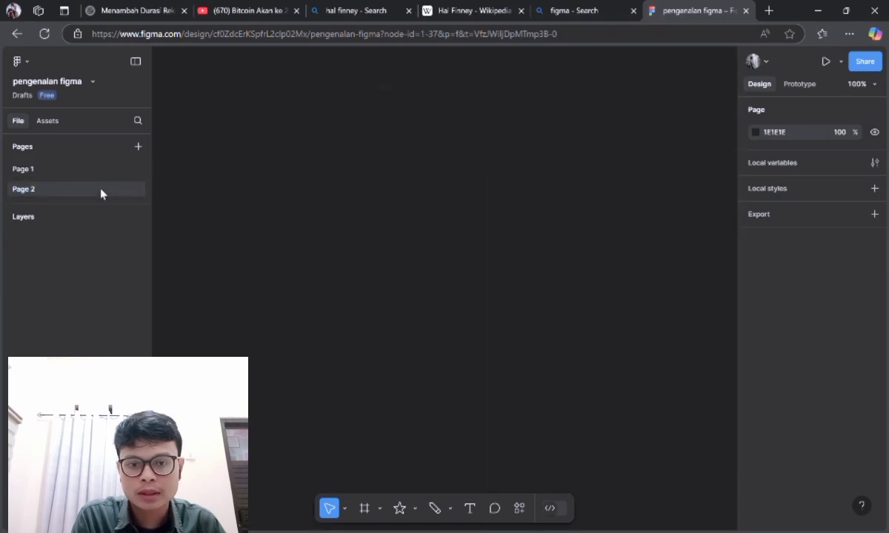
click(100, 170)
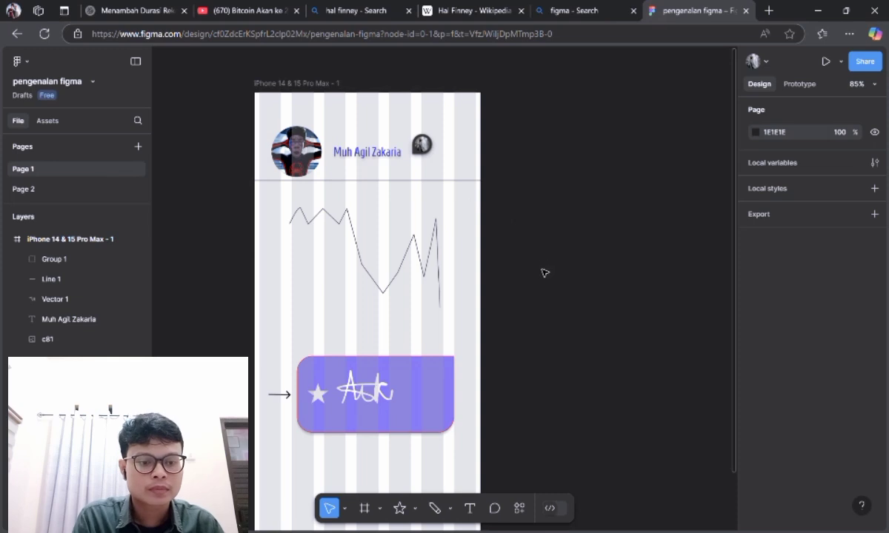
Add a 1440 × 1024 Desktop frame beside the iPhone frame on Page 1
scroll(545, 273, down, 3)
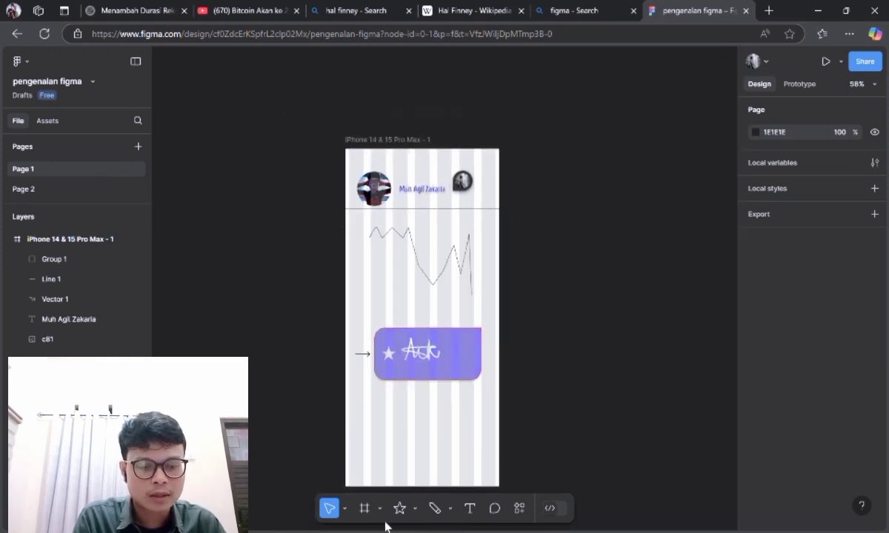
click(379, 508)
click(374, 424)
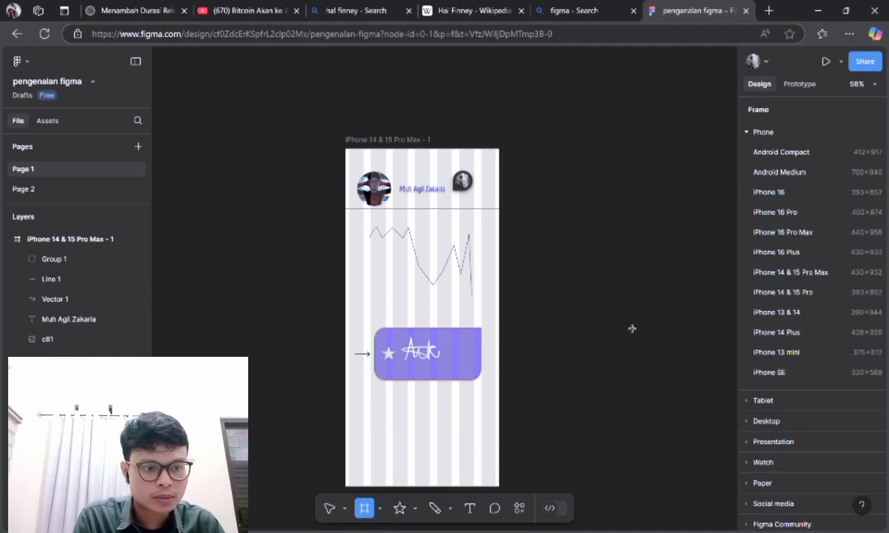
scroll(757, 364, down, 2)
click(754, 366)
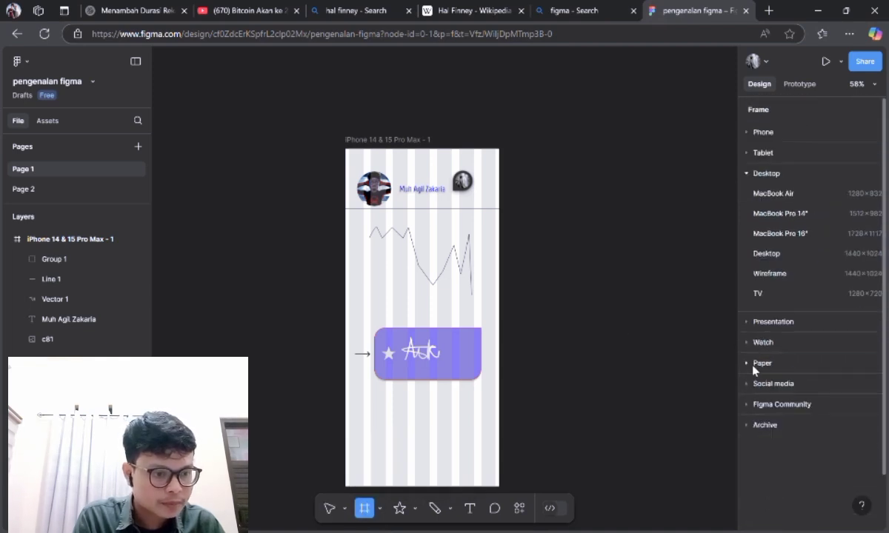
click(804, 254)
mouse_move(550, 276)
mouse_down()
mouse_move(552, 308)
mouse_move(559, 288)
mouse_up()
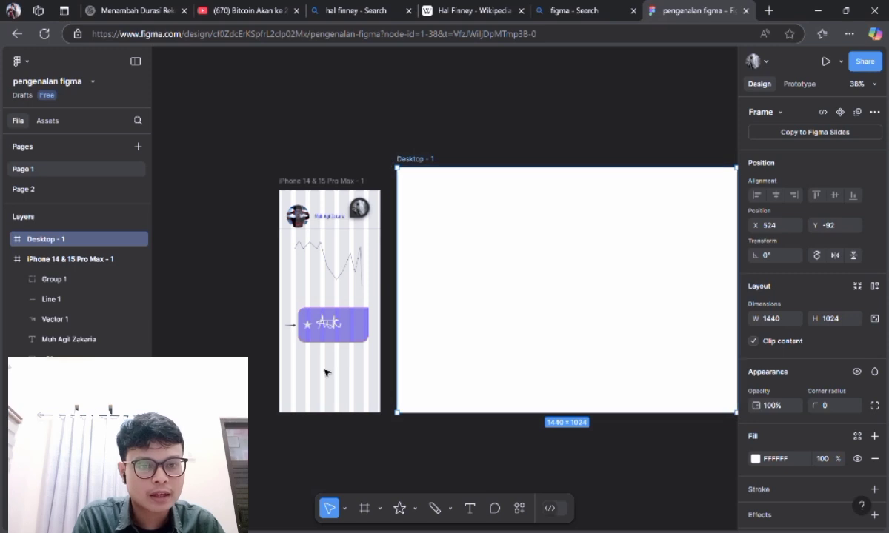
Draw a header rectangle 1440 wide across the Desktop frame, extending up to the frame's upper edge
click(416, 509)
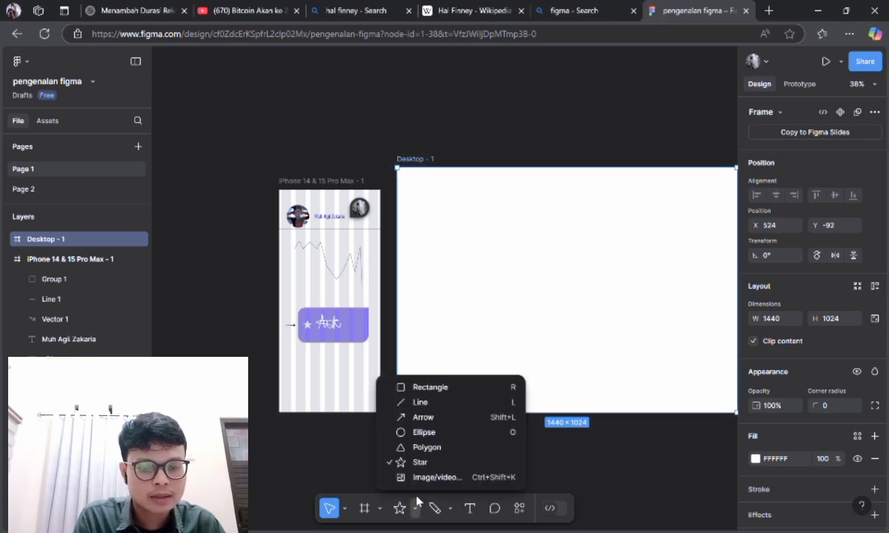
click(427, 389)
mouse_move(406, 186)
mouse_down()
mouse_move(540, 208)
mouse_move(719, 211)
mouse_move(643, 210)
mouse_move(588, 196)
mouse_move(616, 203)
mouse_move(607, 202)
mouse_up()
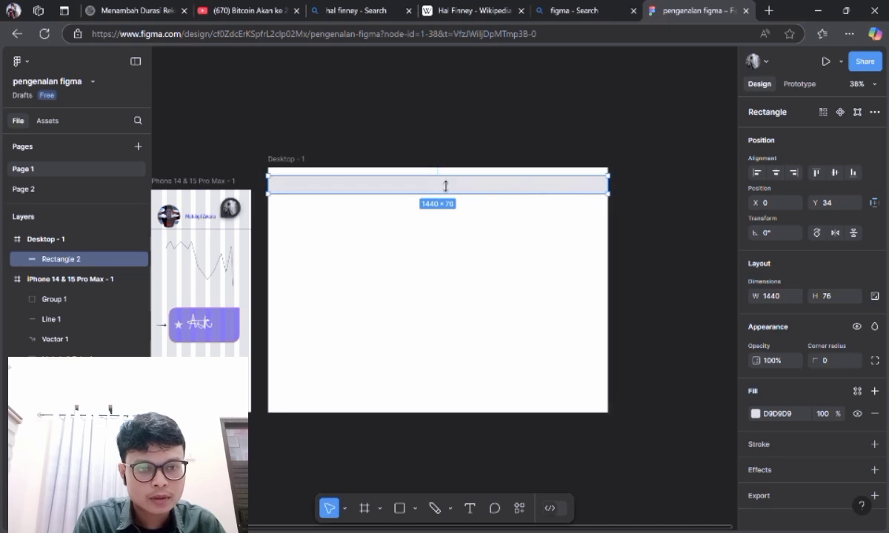
click(380, 438)
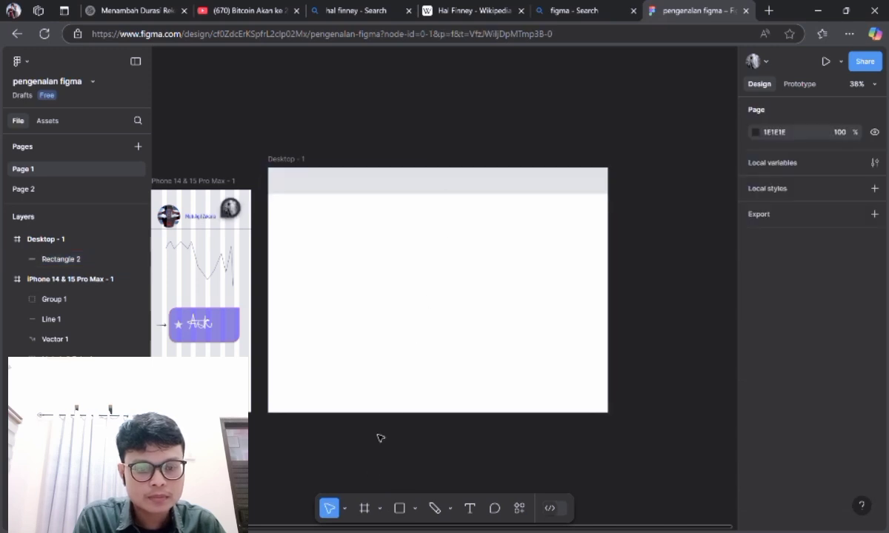
click(415, 508)
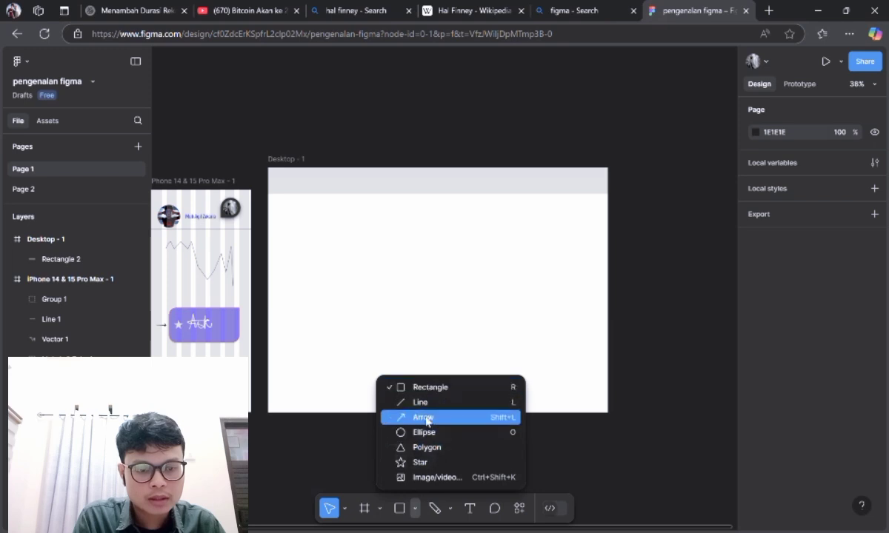
click(423, 434)
drag(281, 168, 310, 200)
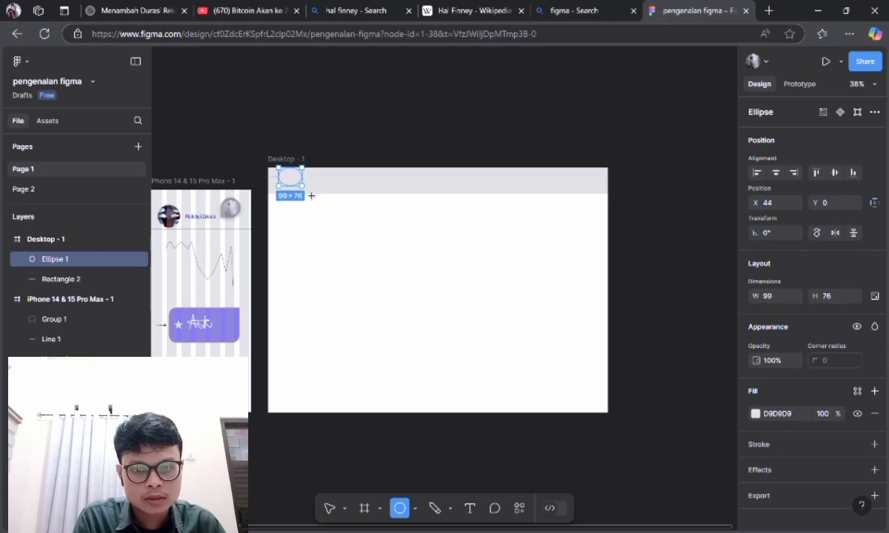
key(Delete)
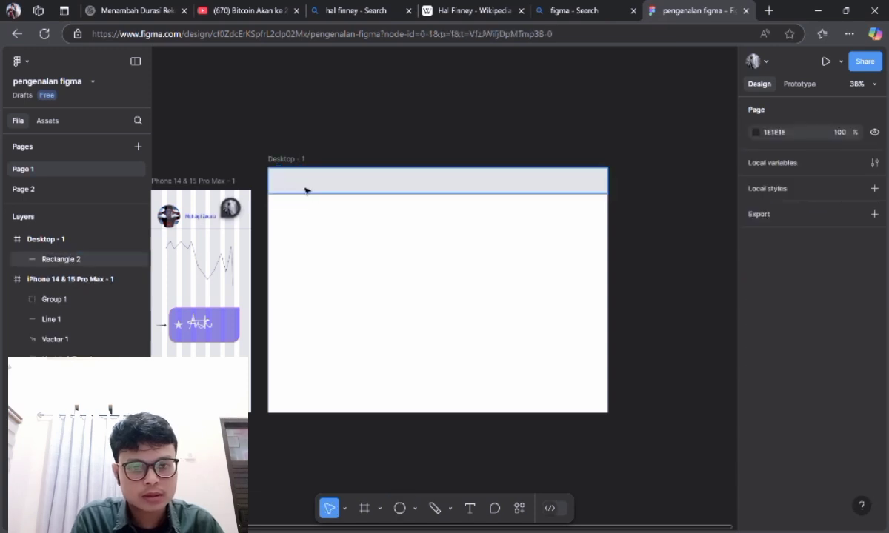
Draw two overlapping circles, 110 × 110 and 94 × 94, near the left end of the header rectangle
click(406, 509)
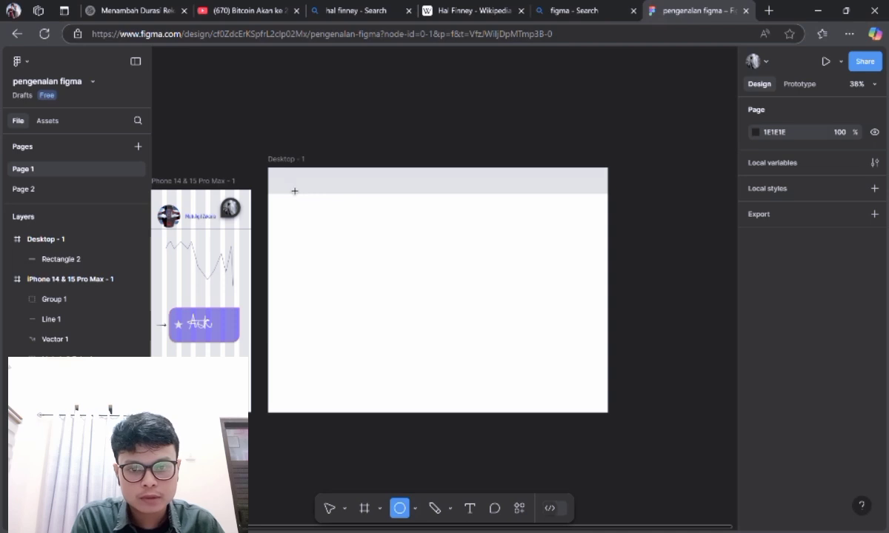
drag(291, 181, 306, 195)
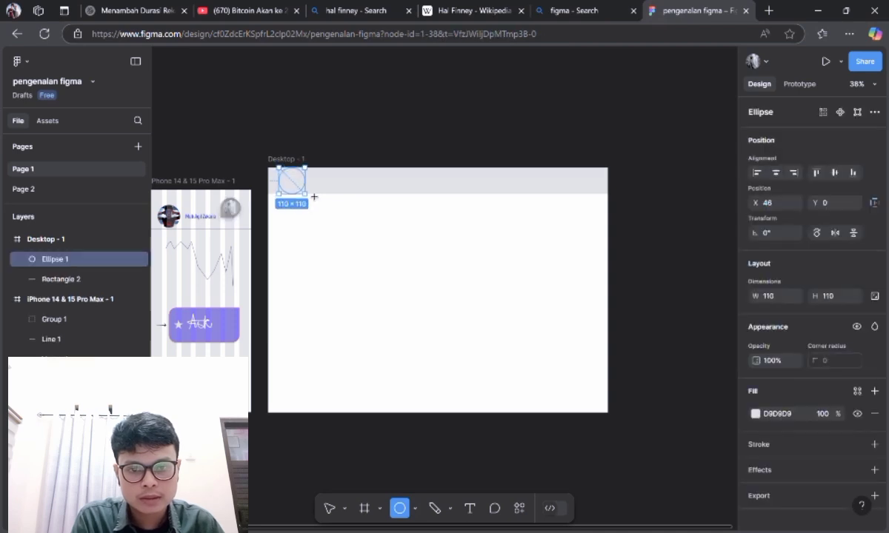
click(326, 228)
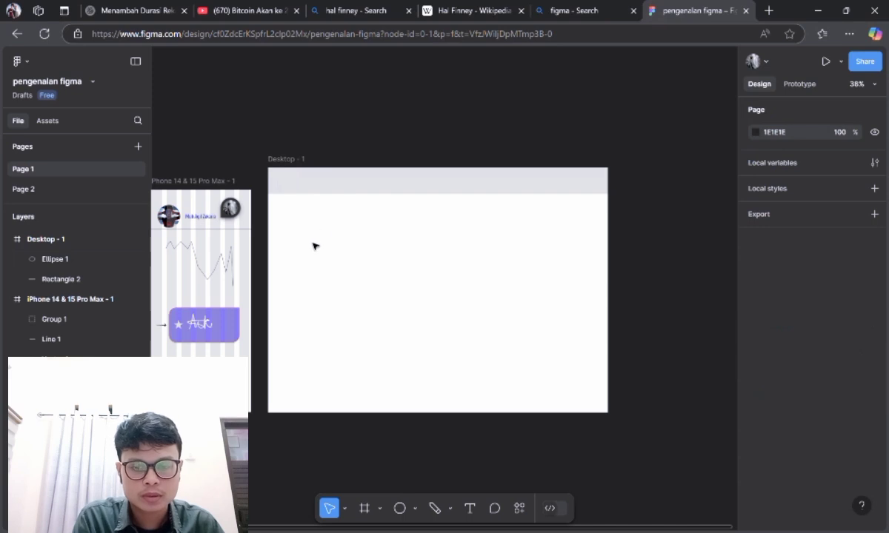
click(400, 508)
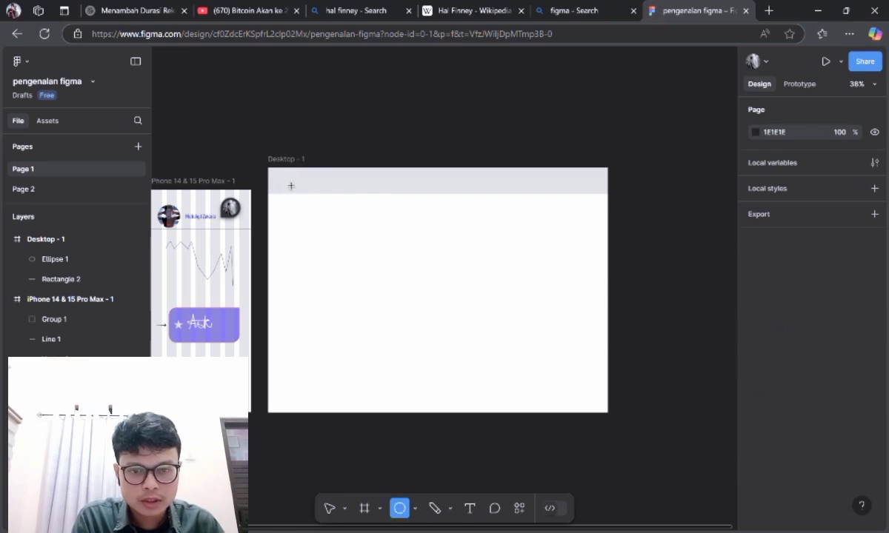
mouse_move(280, 174)
mouse_down()
mouse_move(302, 196)
mouse_move(296, 186)
mouse_up()
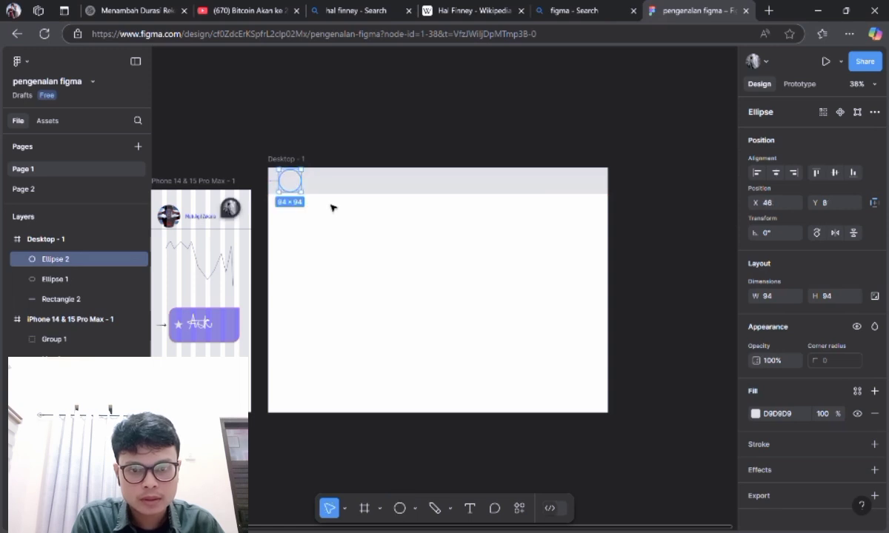
click(356, 256)
Change the fill of the 94 × 94 circle in the header to the muted red A58383
click(300, 185)
click(366, 248)
click(292, 185)
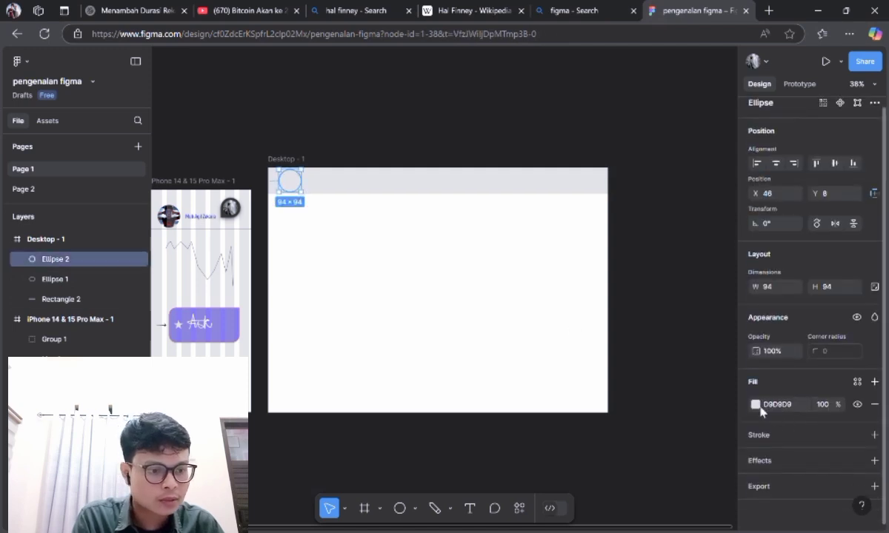
click(756, 405)
drag(590, 241, 620, 263)
click(546, 287)
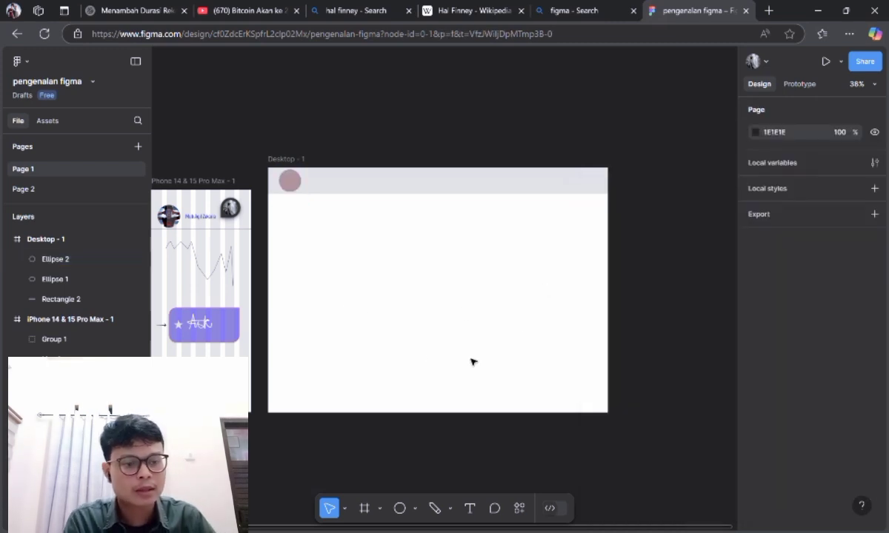
Add a layout grid to the Desktop frame and change its type to 5 rows
click(59, 239)
scroll(781, 428, down, 2)
scroll(782, 428, down, 1)
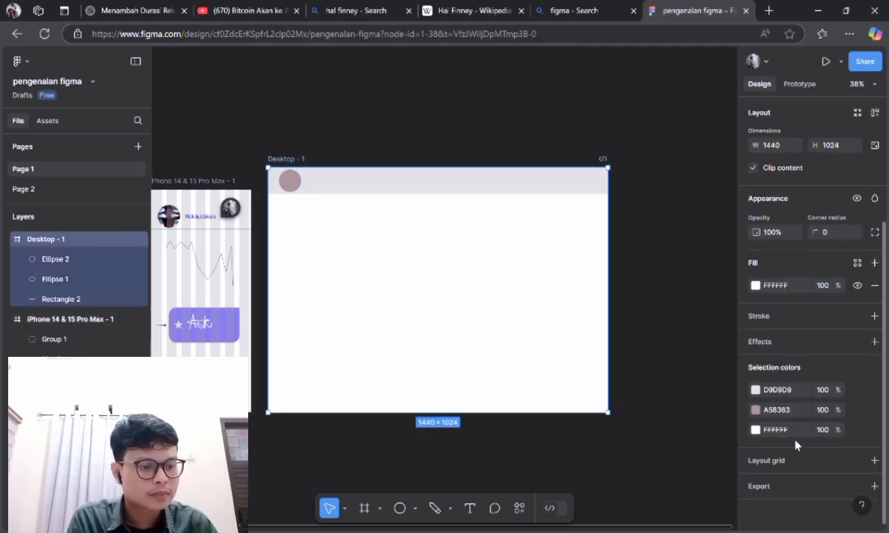
click(800, 460)
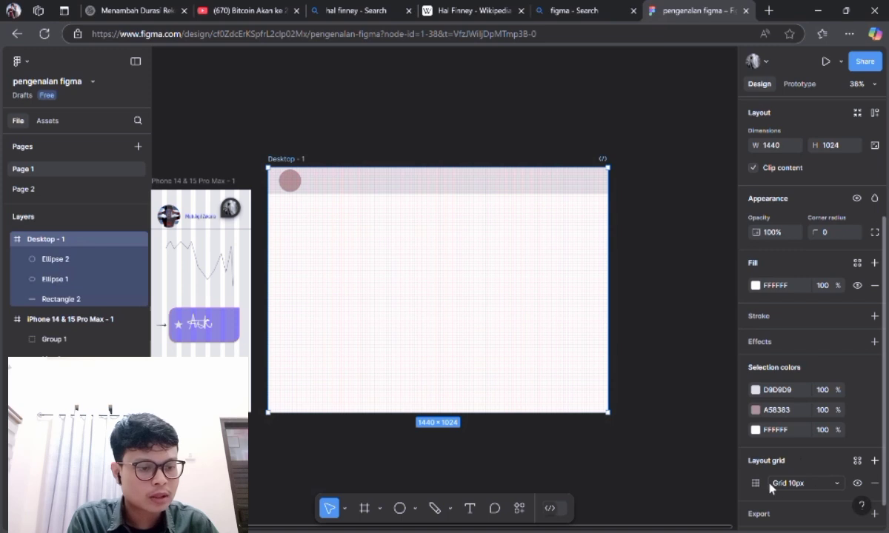
click(778, 485)
click(803, 499)
click(796, 483)
click(800, 498)
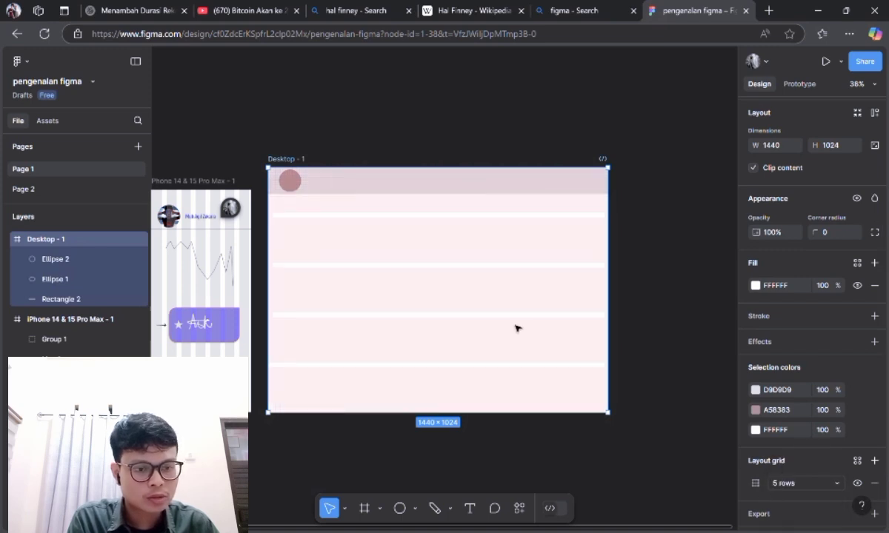
Set the margin of the Desktop frame's row grid to 10
click(756, 483)
click(652, 426)
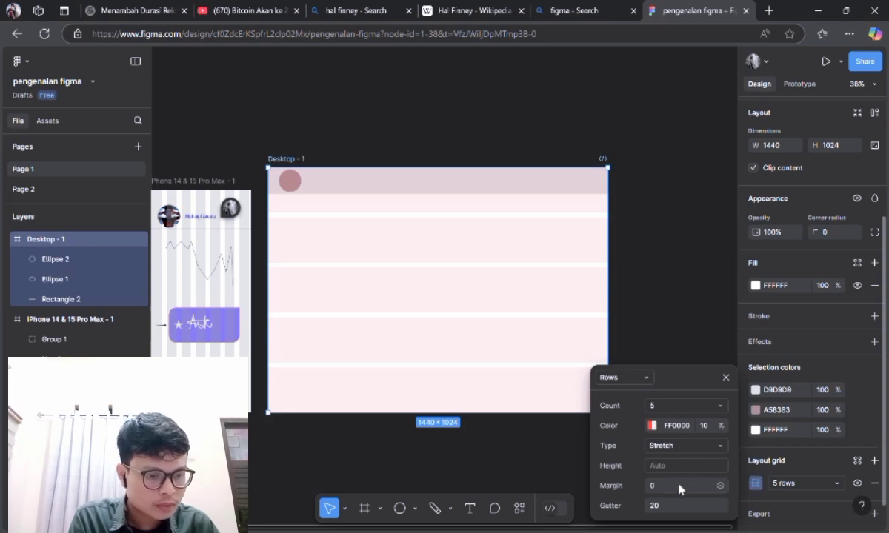
text(10)
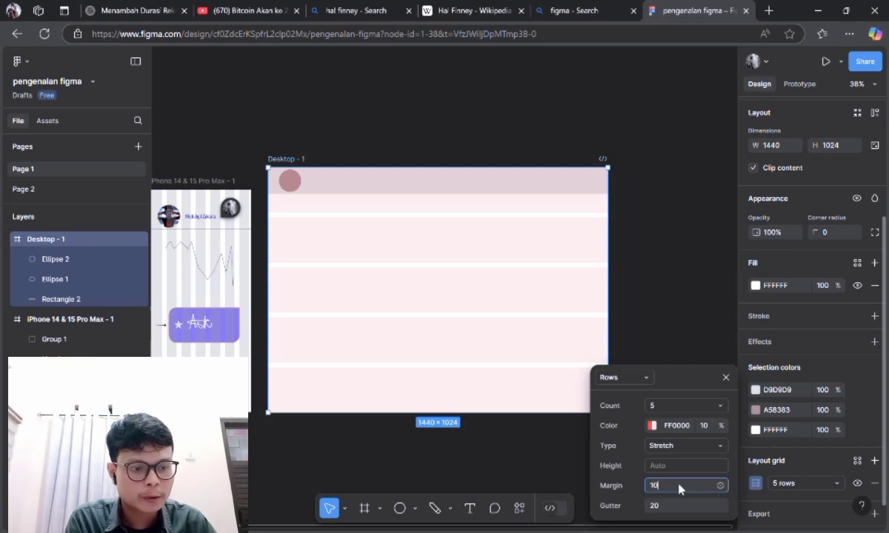
Try the Center, Bottom and Top types for the row grid, return it to Stretch, and close the grid settings
click(688, 446)
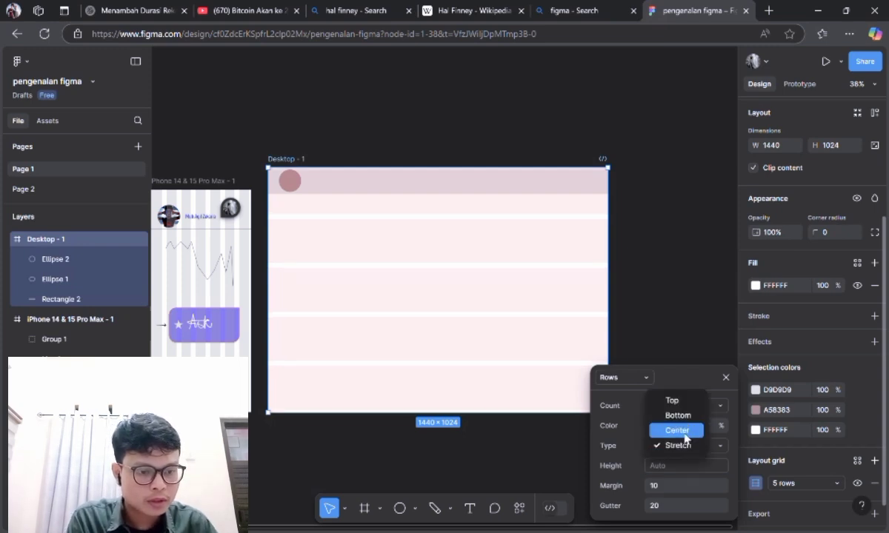
click(685, 436)
click(685, 440)
click(680, 433)
click(685, 448)
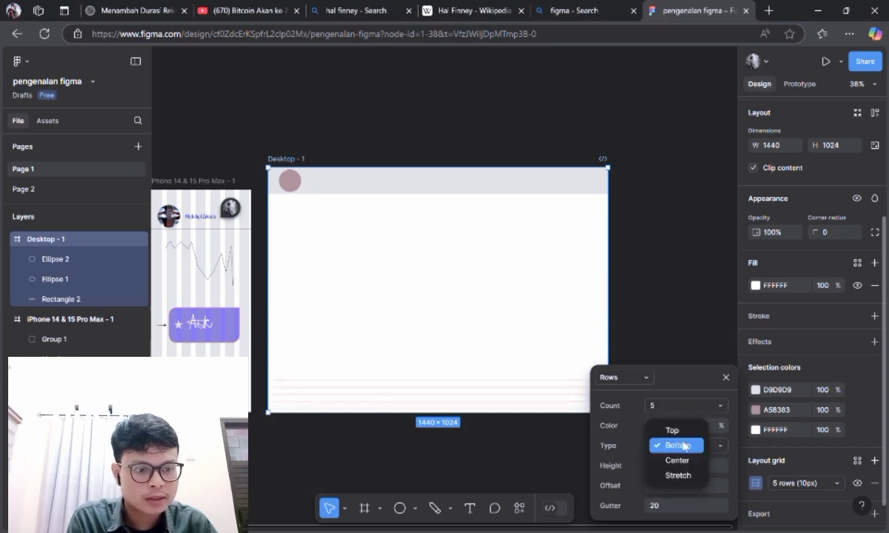
click(675, 430)
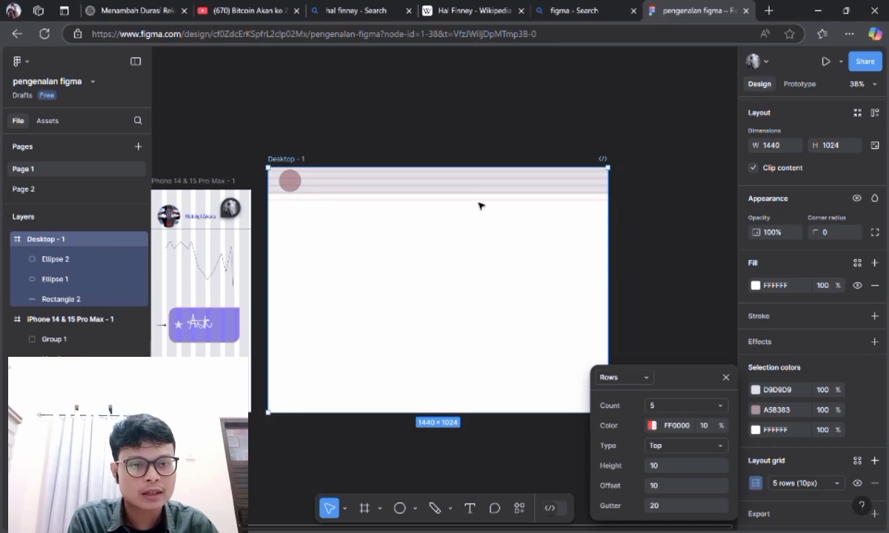
click(671, 445)
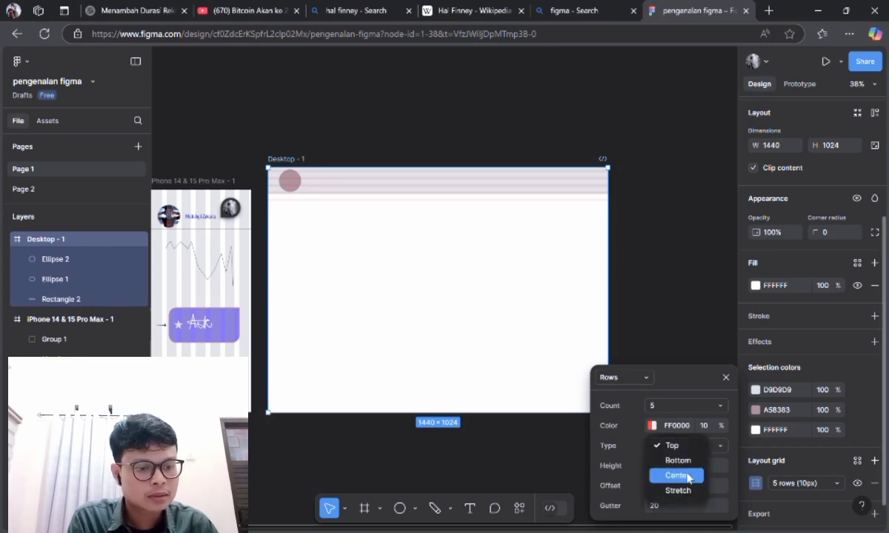
click(677, 490)
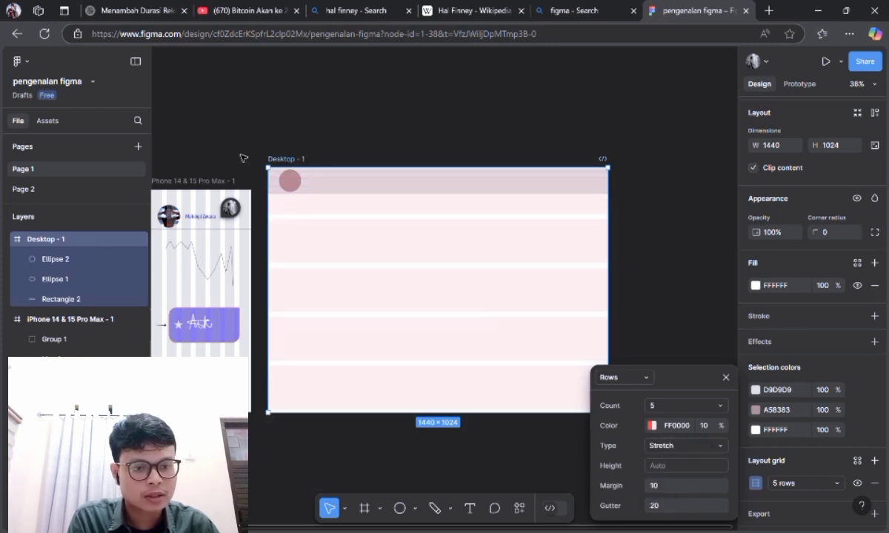
click(689, 327)
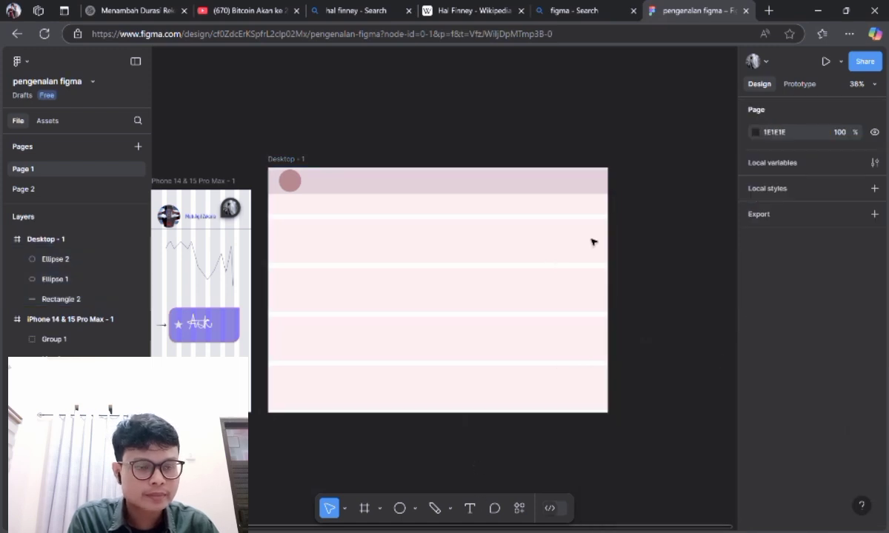